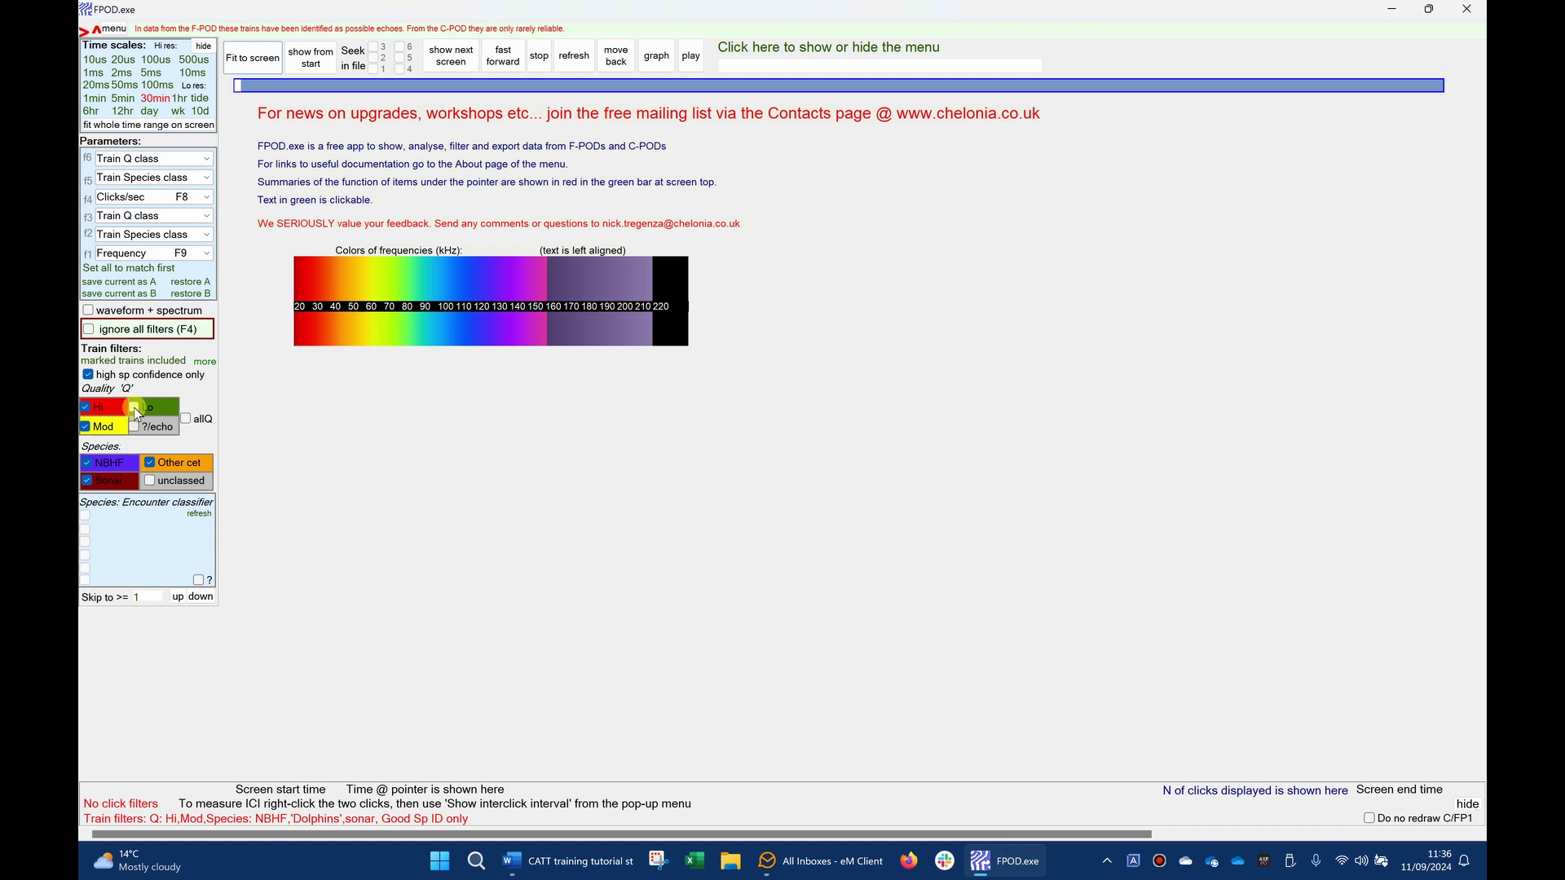
# - Open the KER IoS StMartins 2022 06 09 FPOD_6863 file set and display its data from the start
pyautogui.click(337, 44)
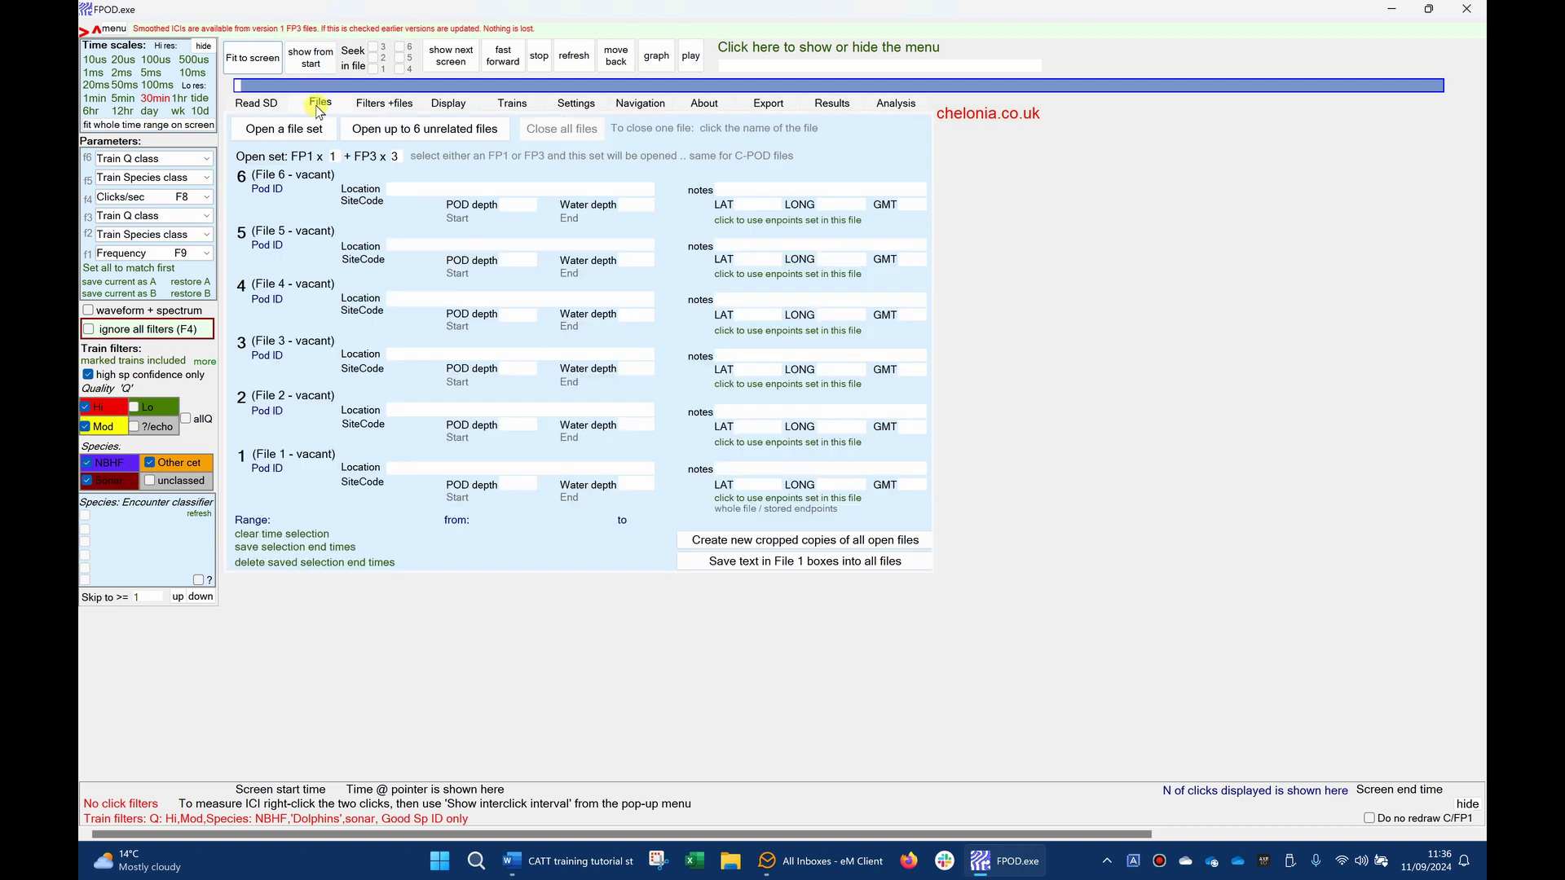
pyautogui.click(297, 130)
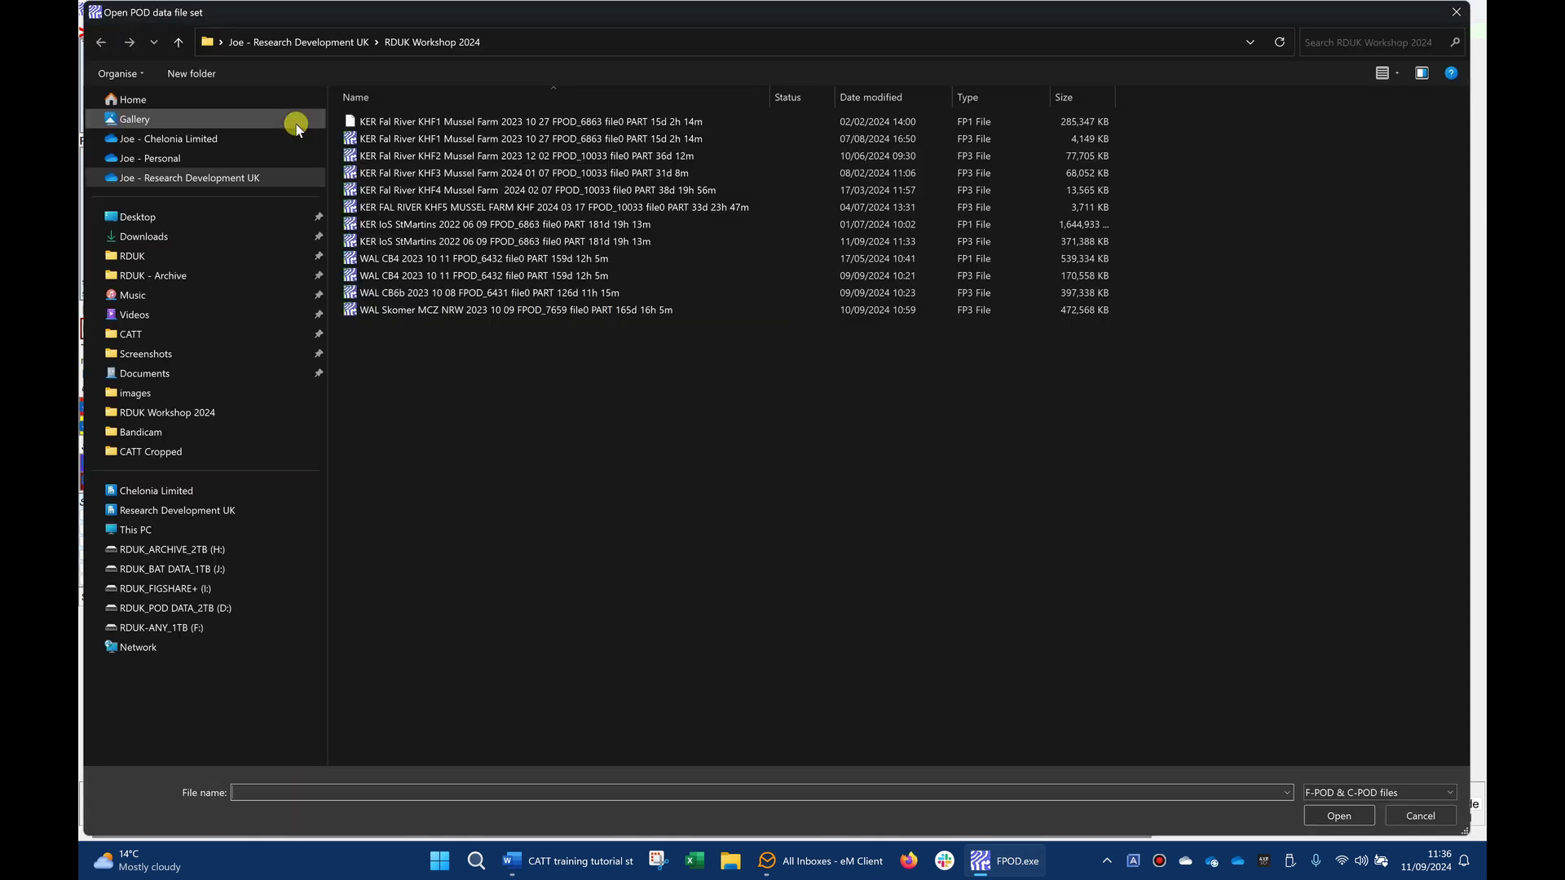
pyautogui.doubleClick(387, 225)
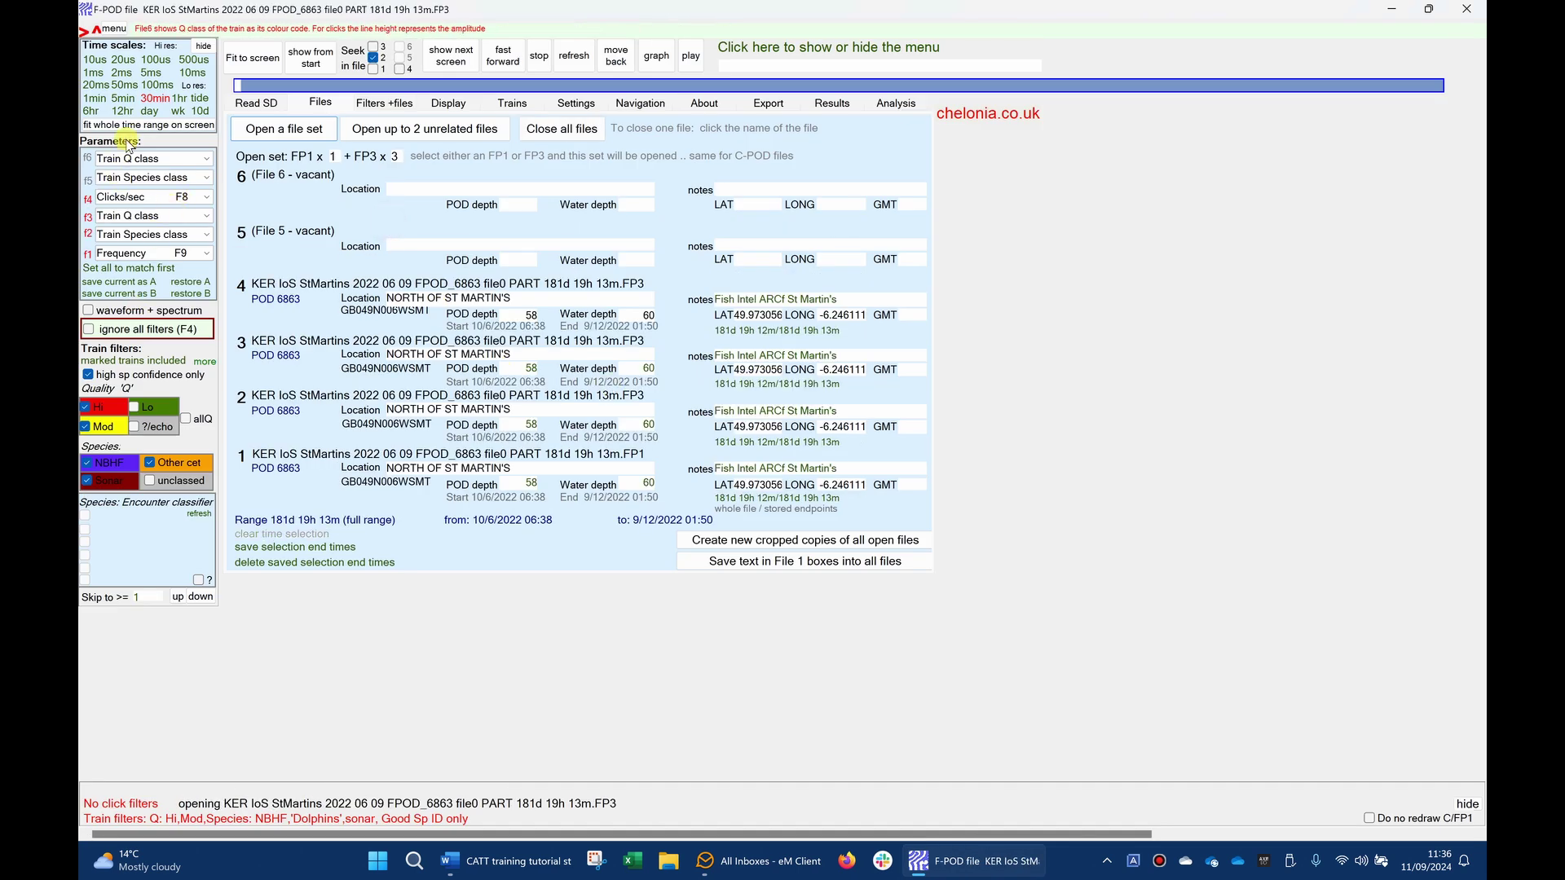
pyautogui.click(308, 65)
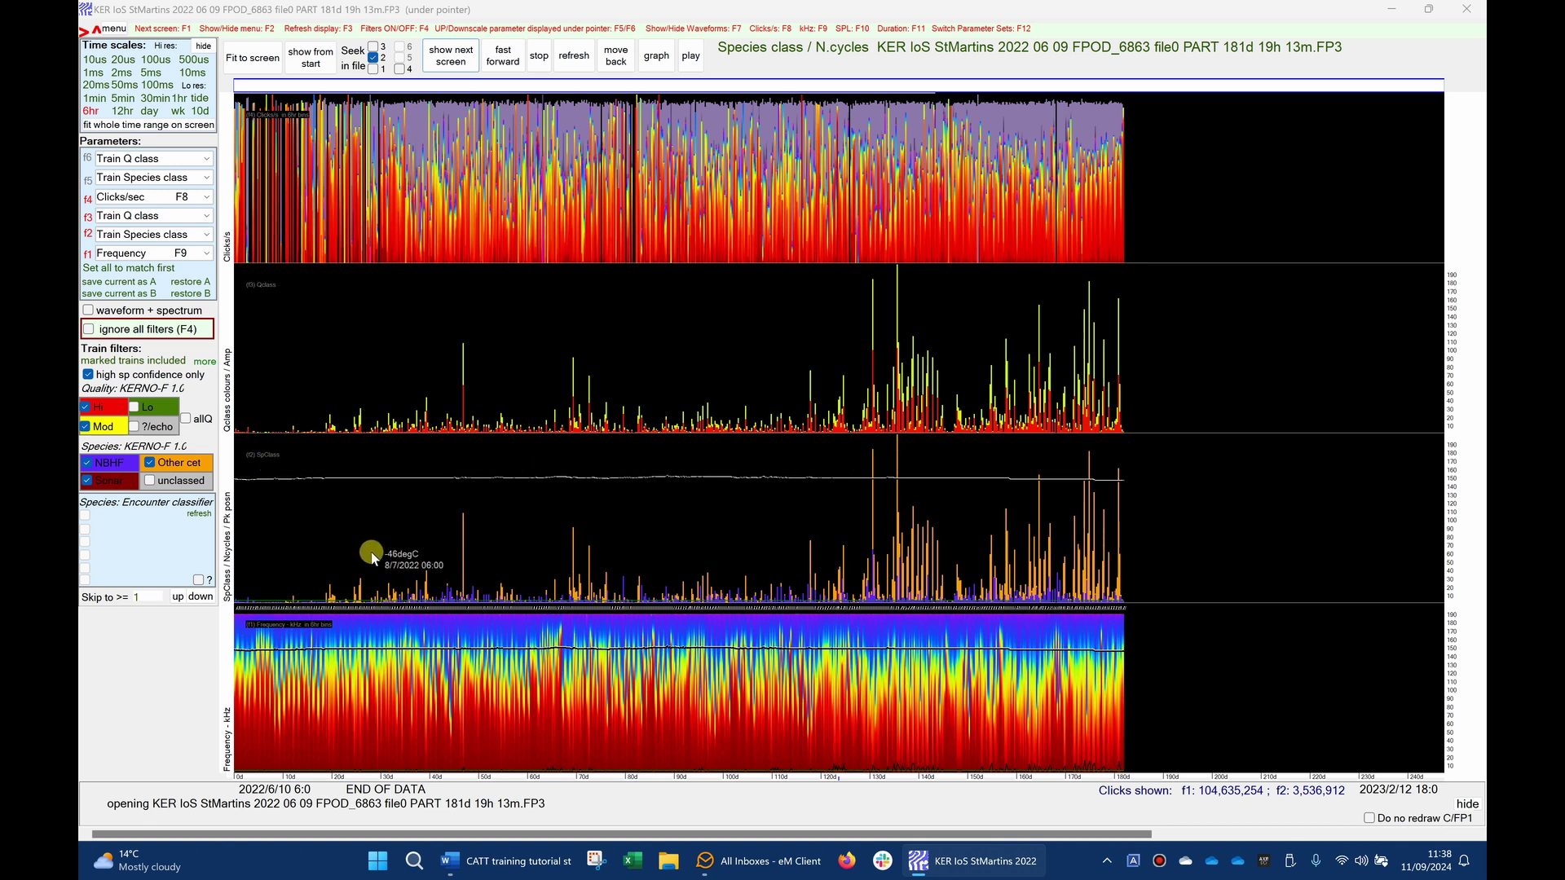
# - Exclude sonar and NBHF from the species train filters, leaving only Other cet selected
pyautogui.click(113, 482)
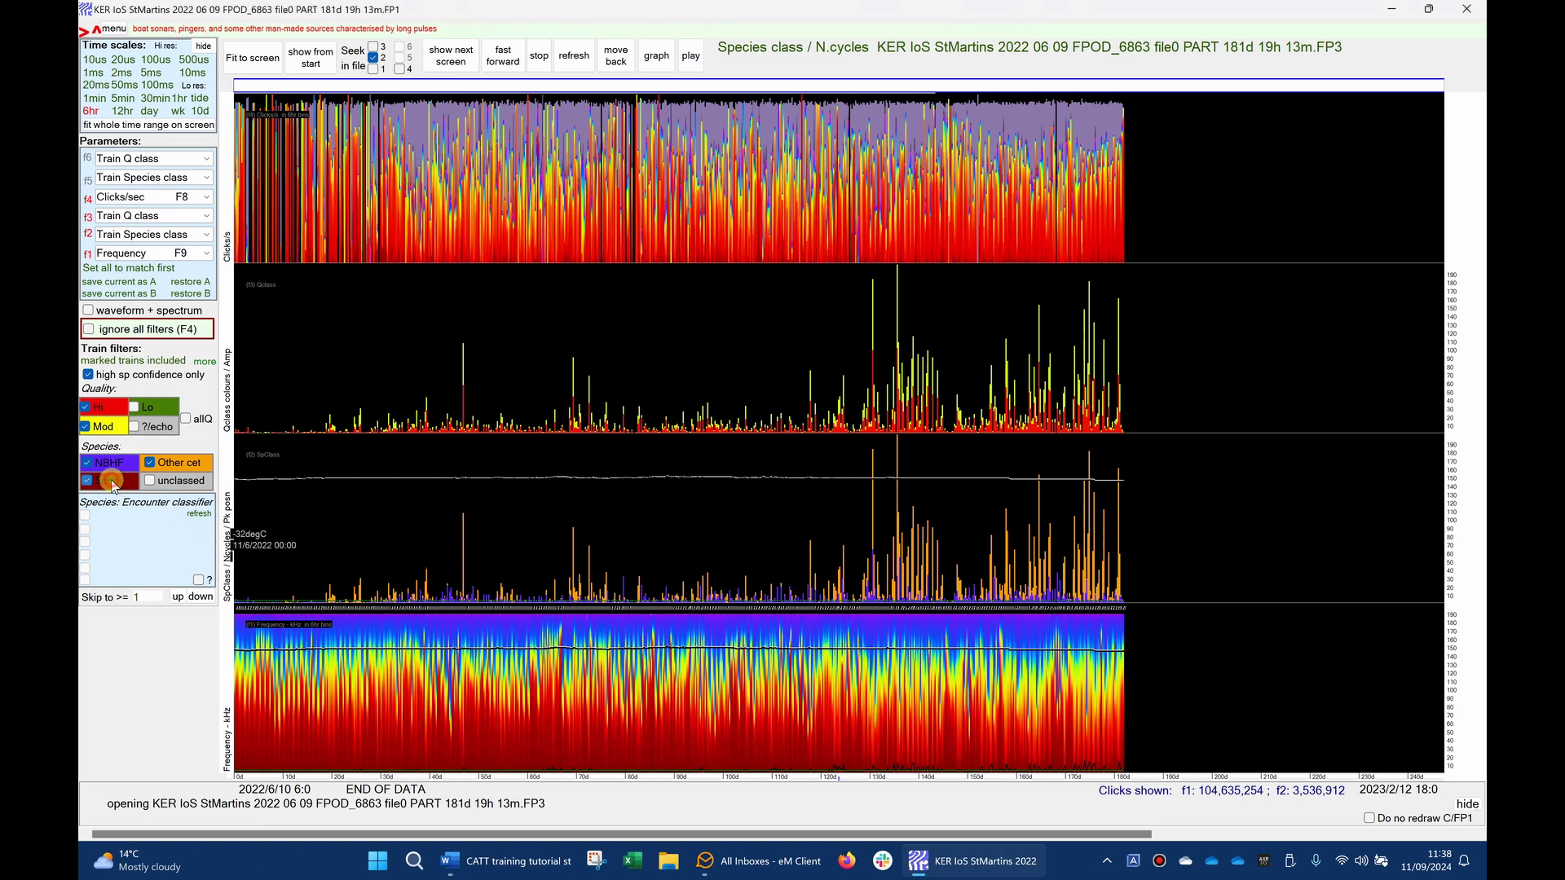
pyautogui.click(114, 463)
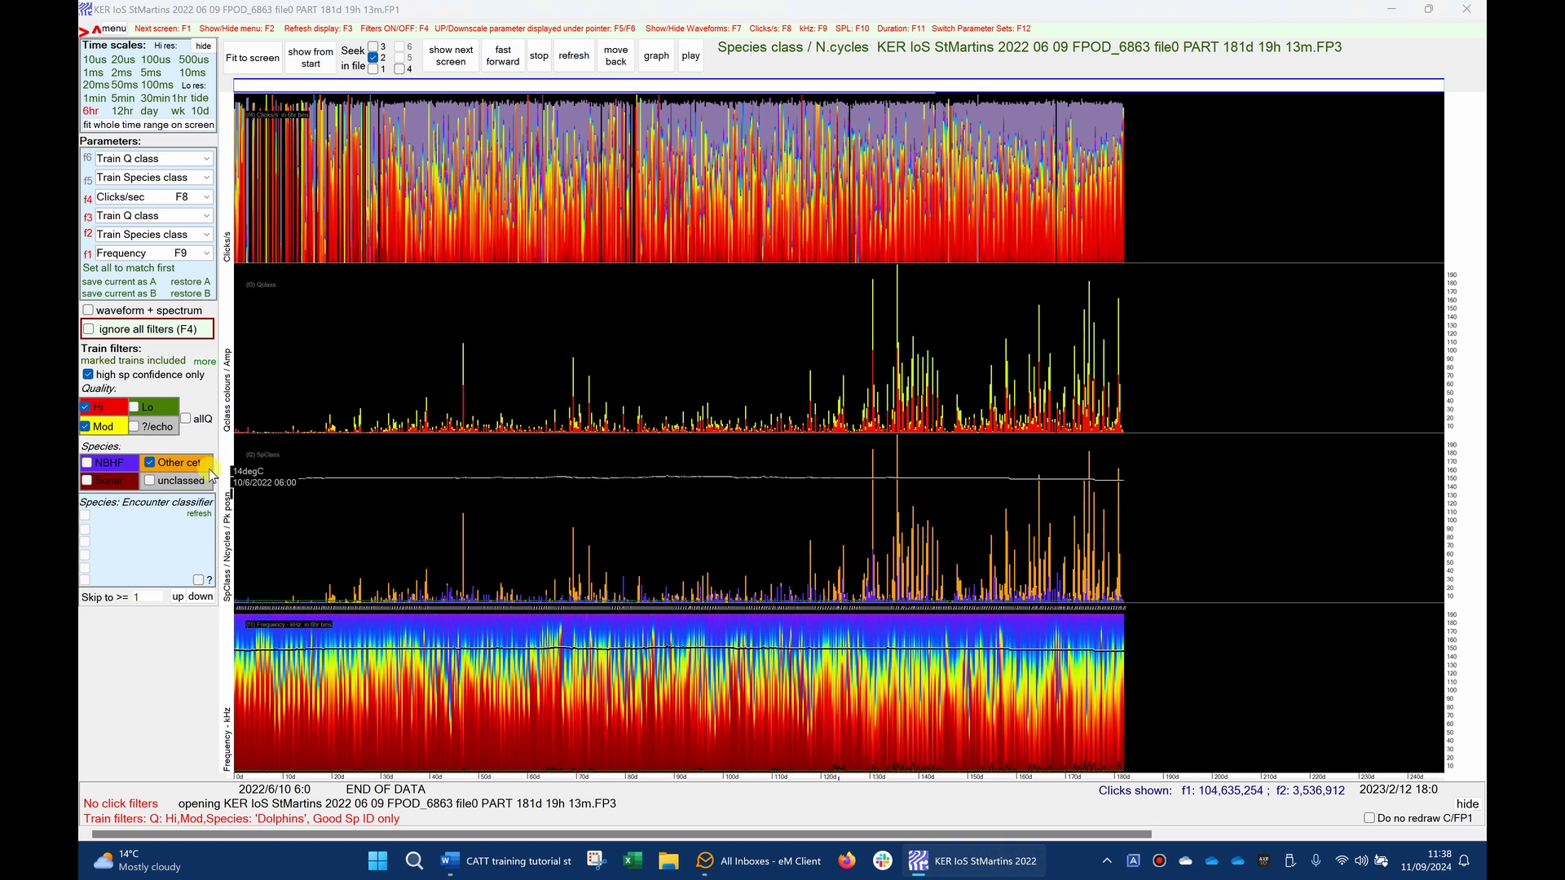
# - Export detection positive minutes (DPM) per day from open file 2 to Results
pyautogui.moveTo(627, 51)
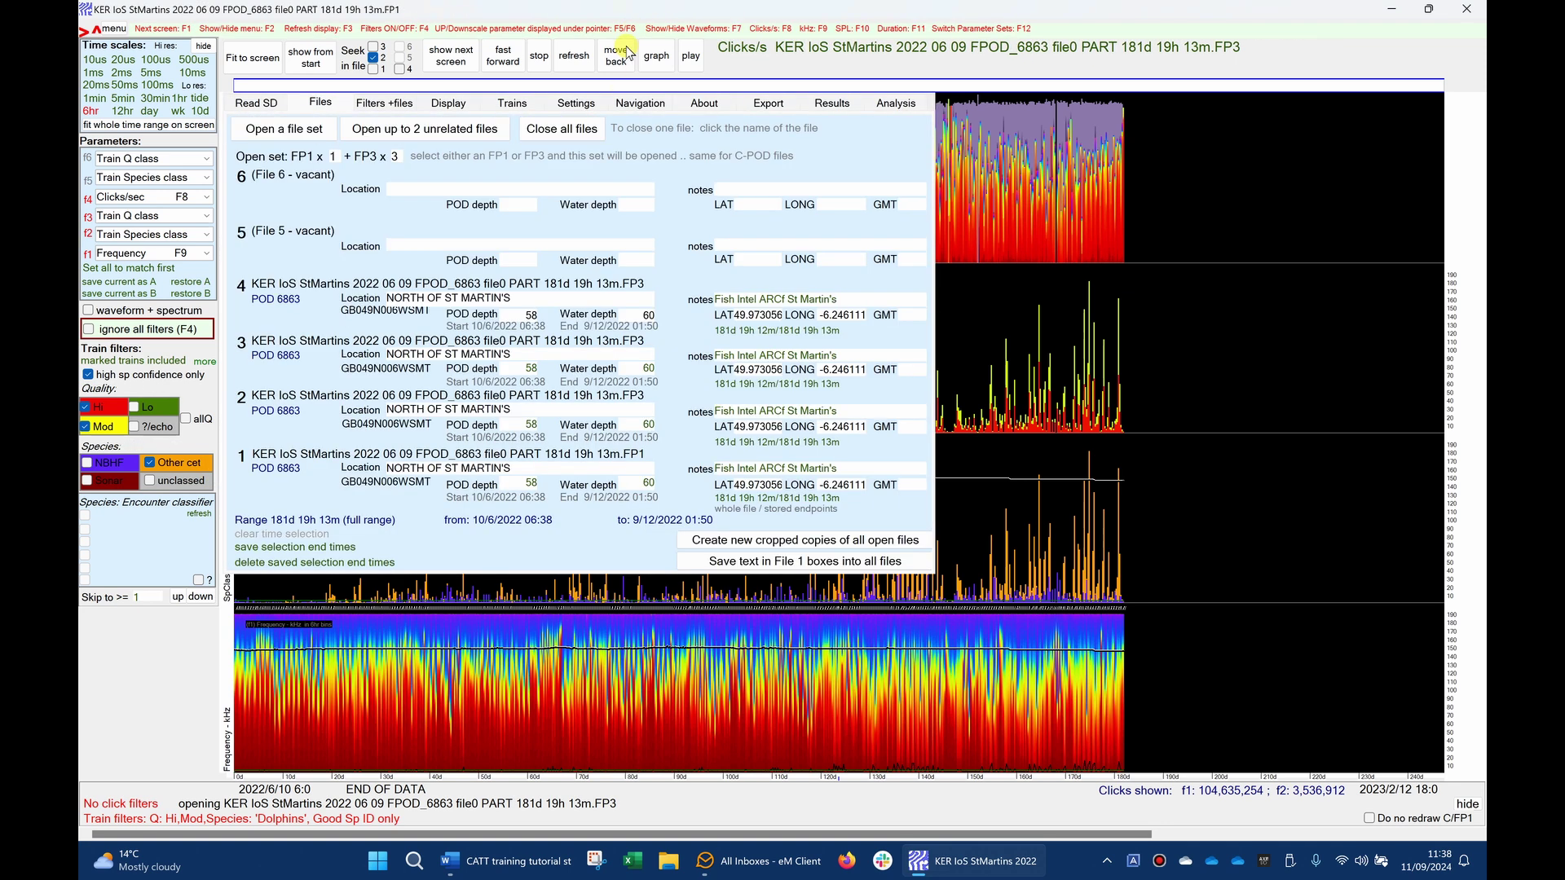
pyautogui.click(769, 104)
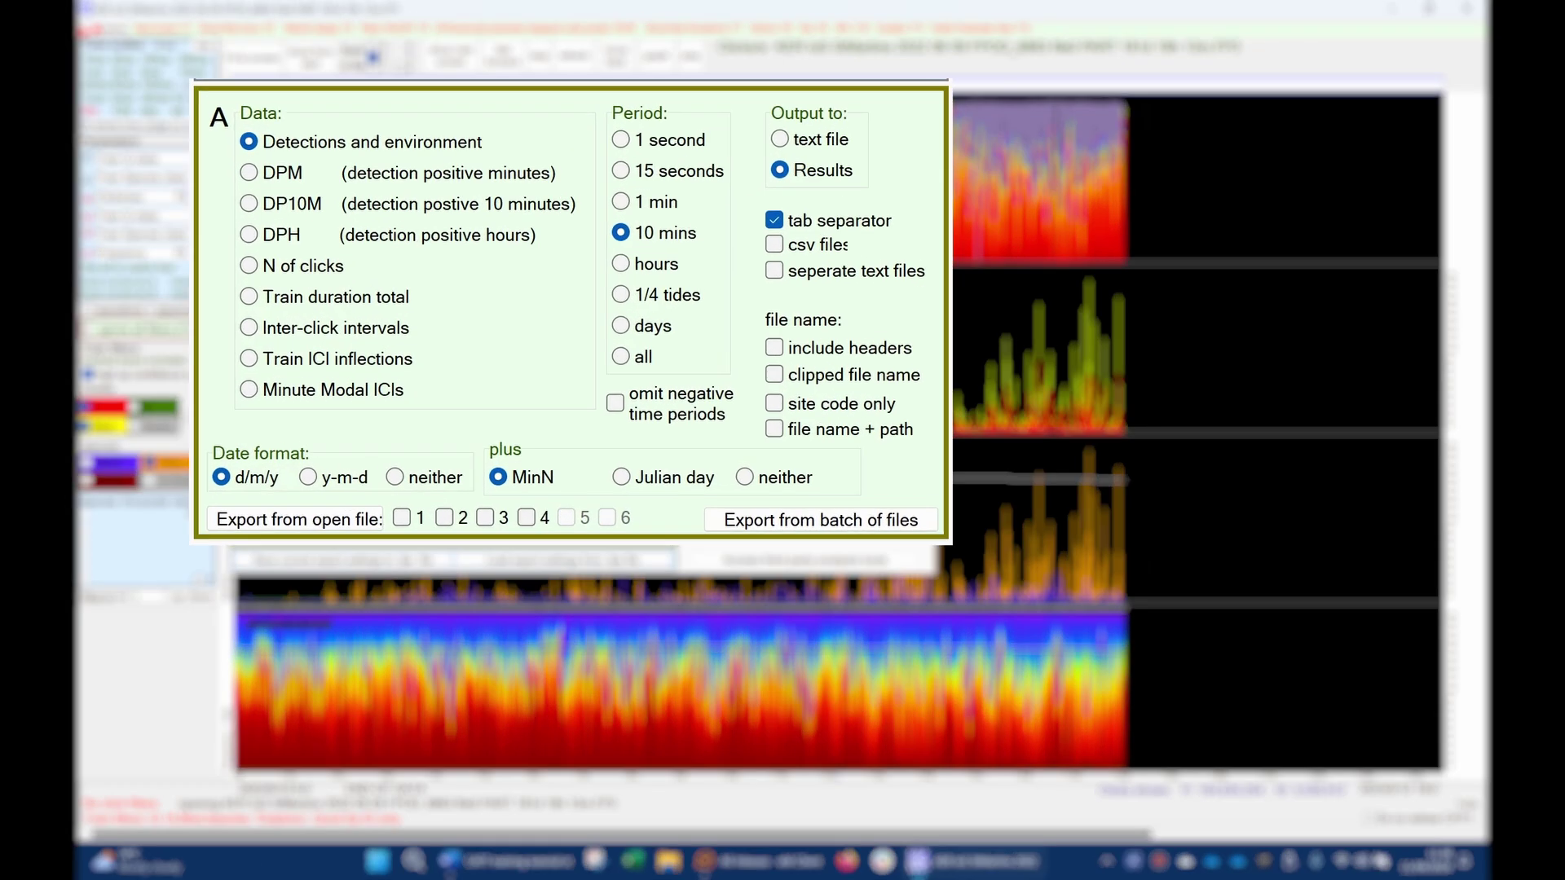
pyautogui.click(249, 174)
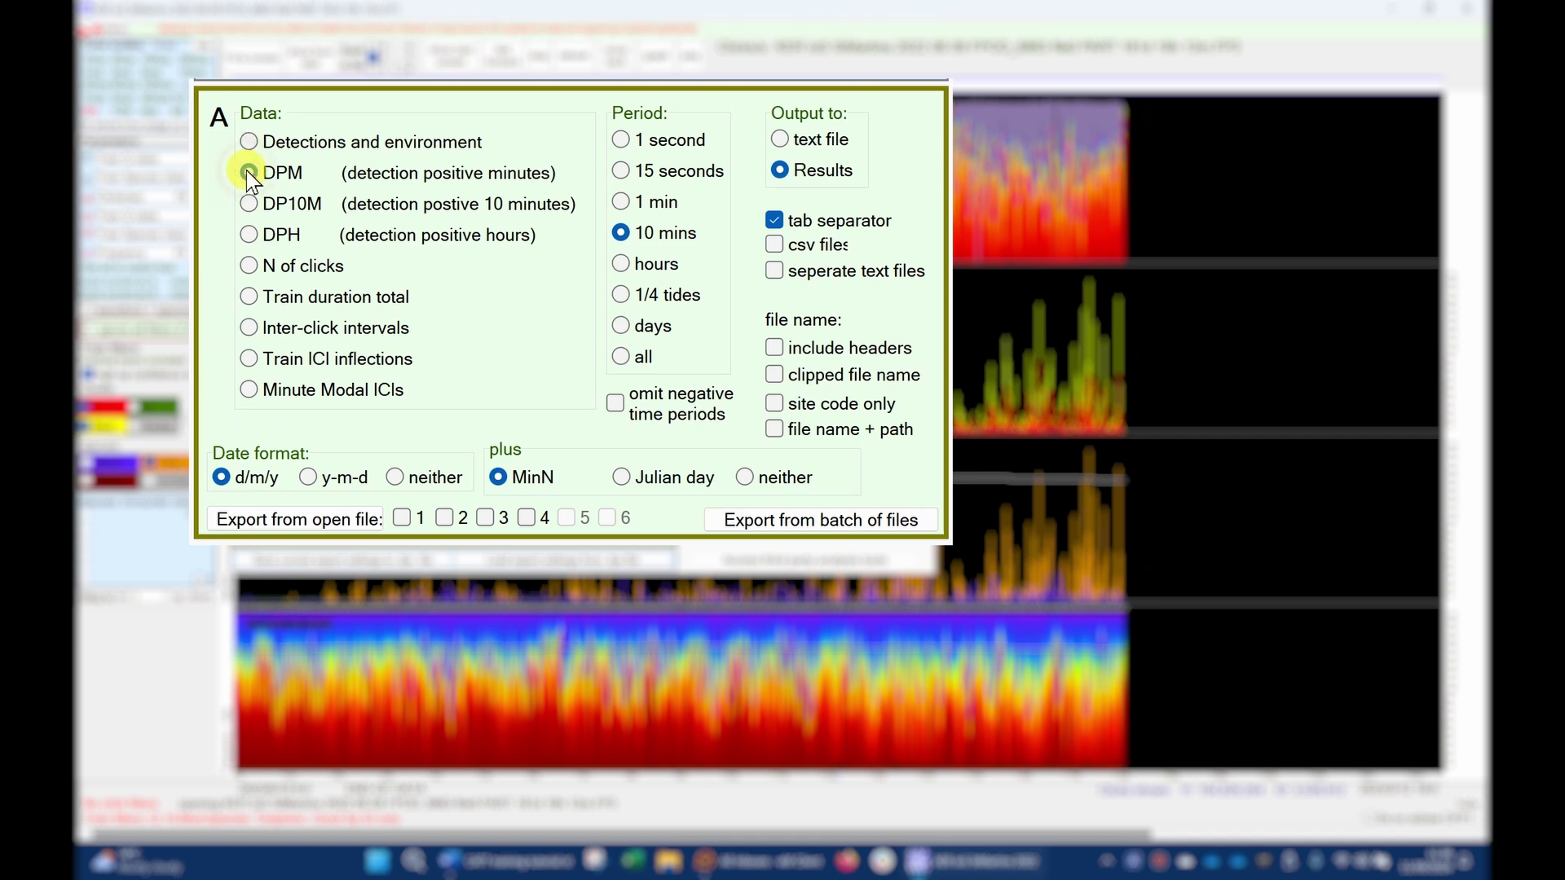
pyautogui.click(618, 321)
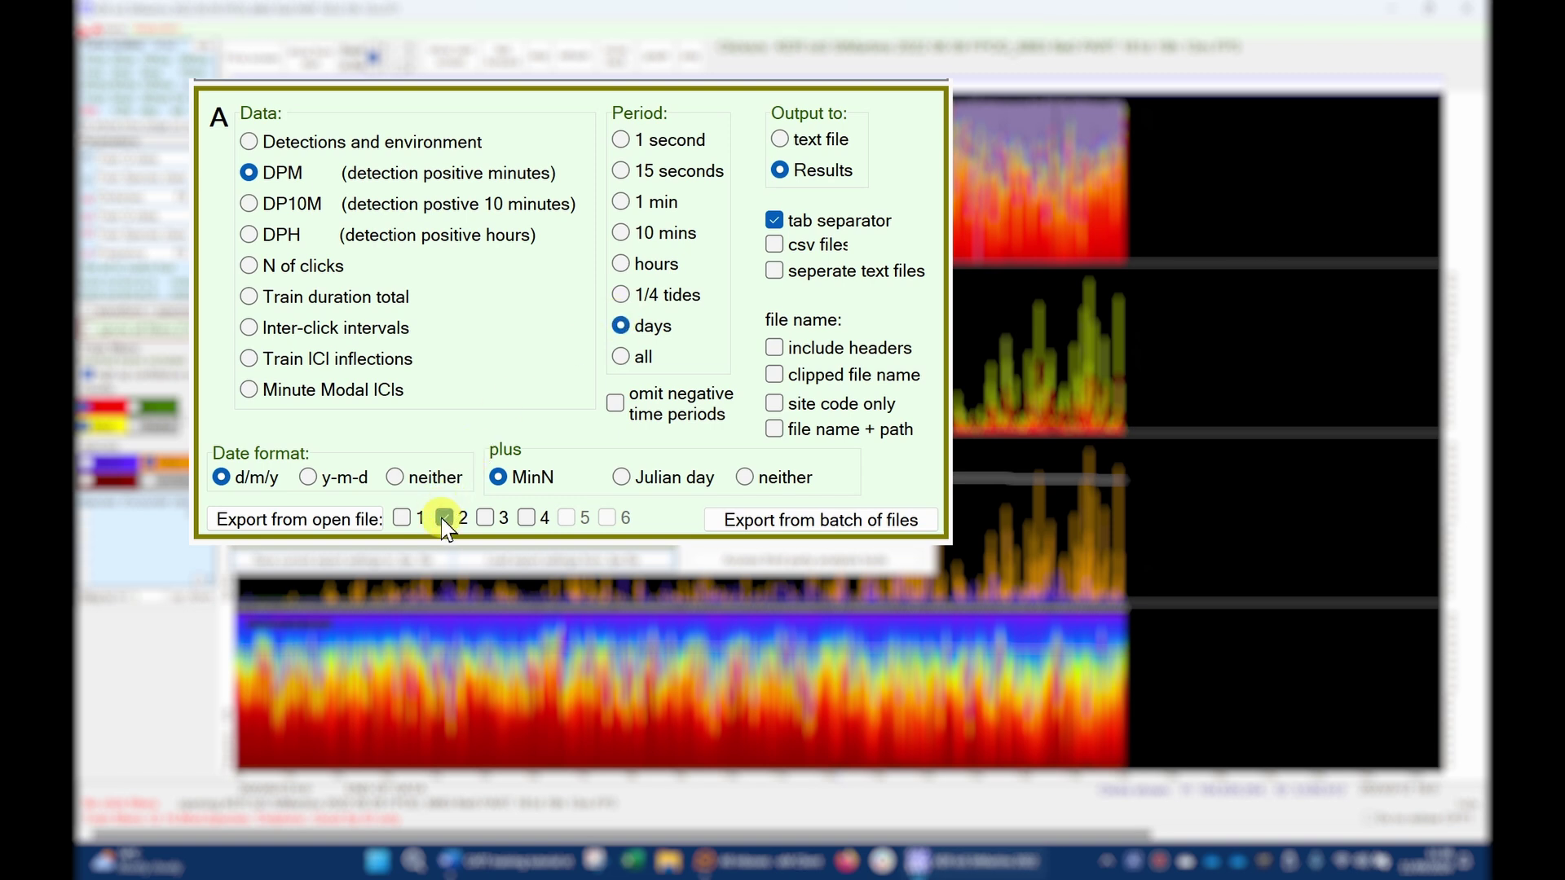
pyautogui.click(443, 517)
pyautogui.click(295, 514)
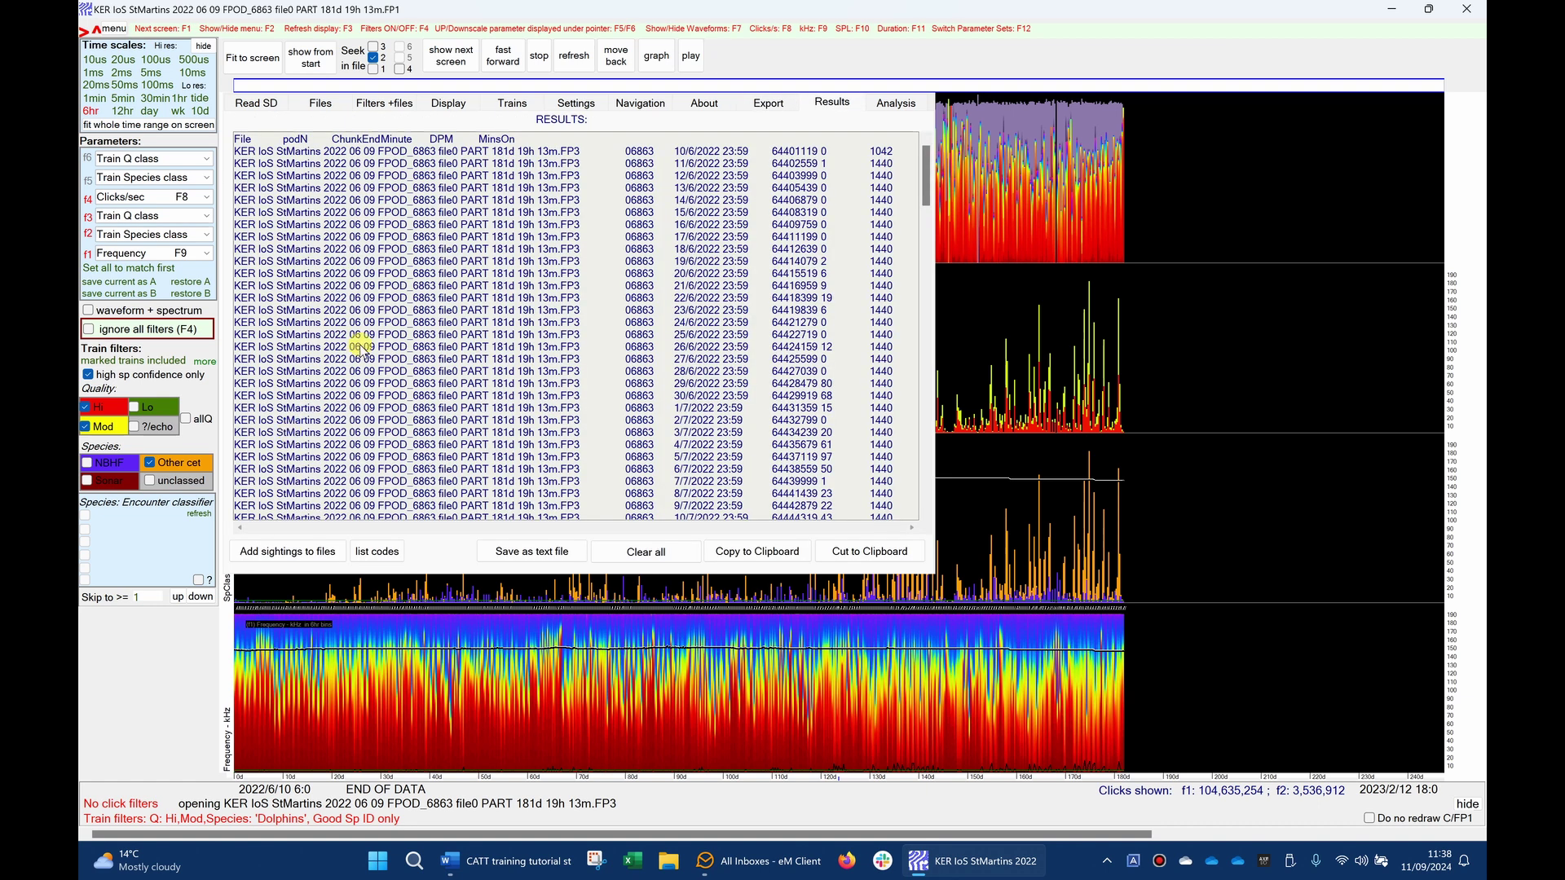
# - Cut all exported results, paste them at A1 of a blank Excel workbook, and autofit the column widths
pyautogui.click(864, 550)
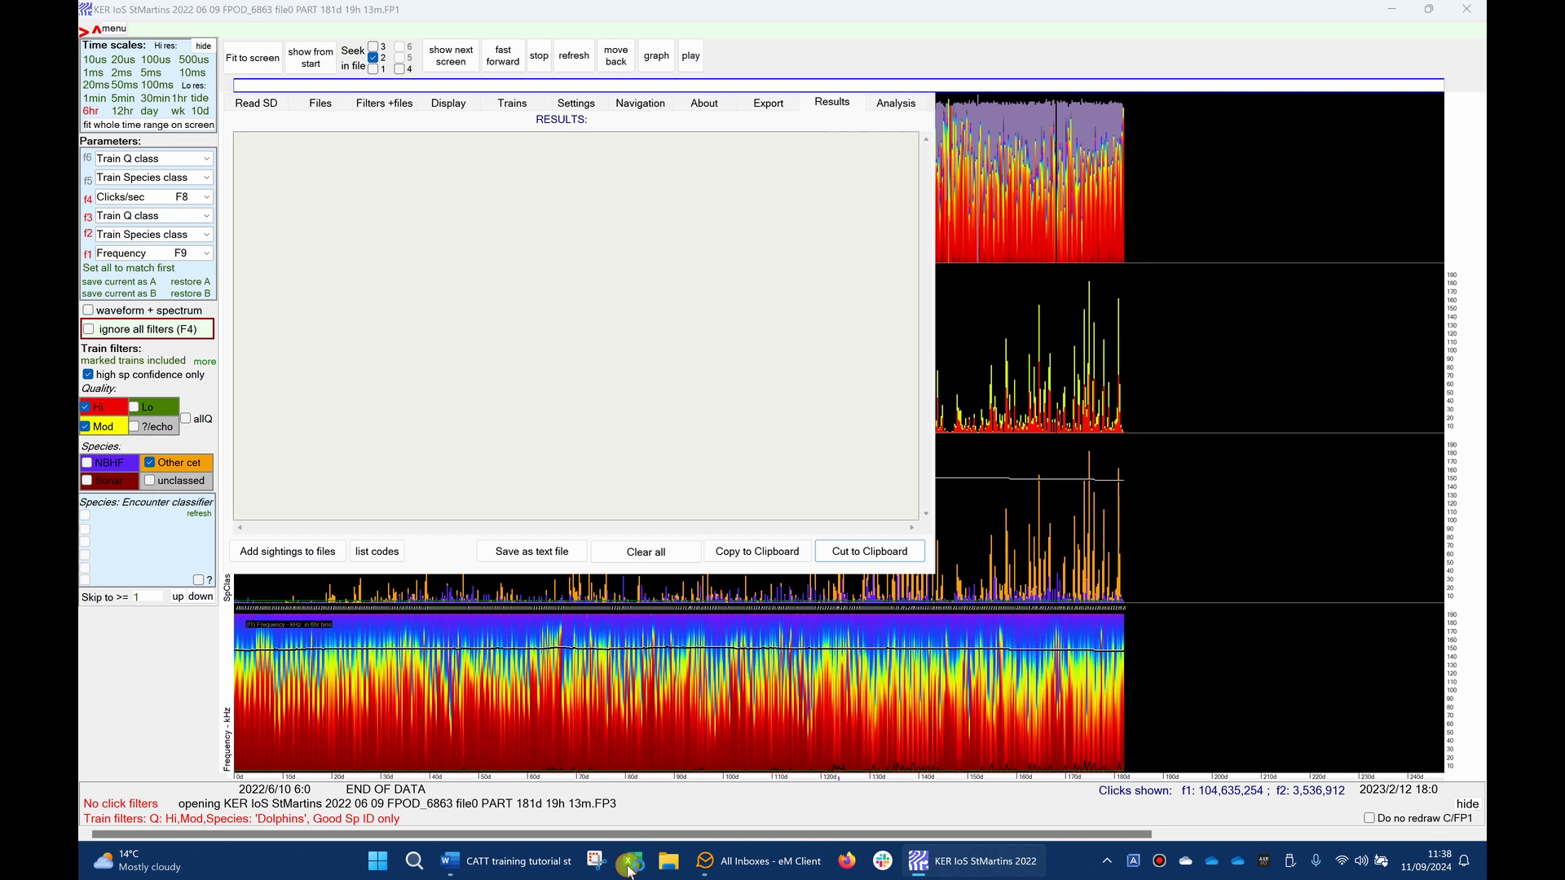
pyautogui.click(628, 866)
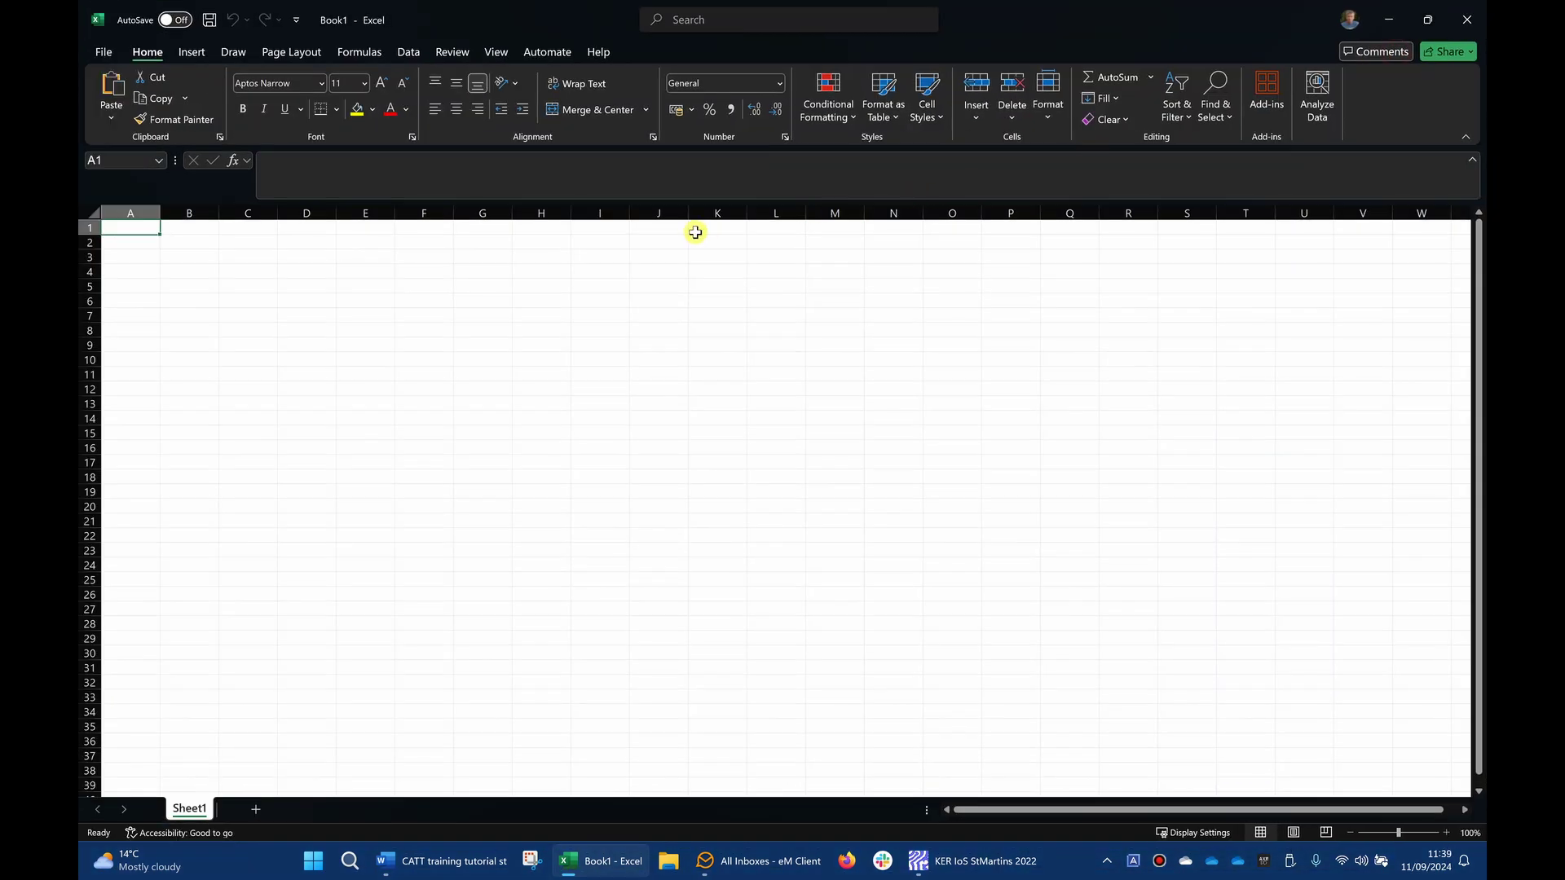
pyautogui.hotkey('ctrl', 'v')
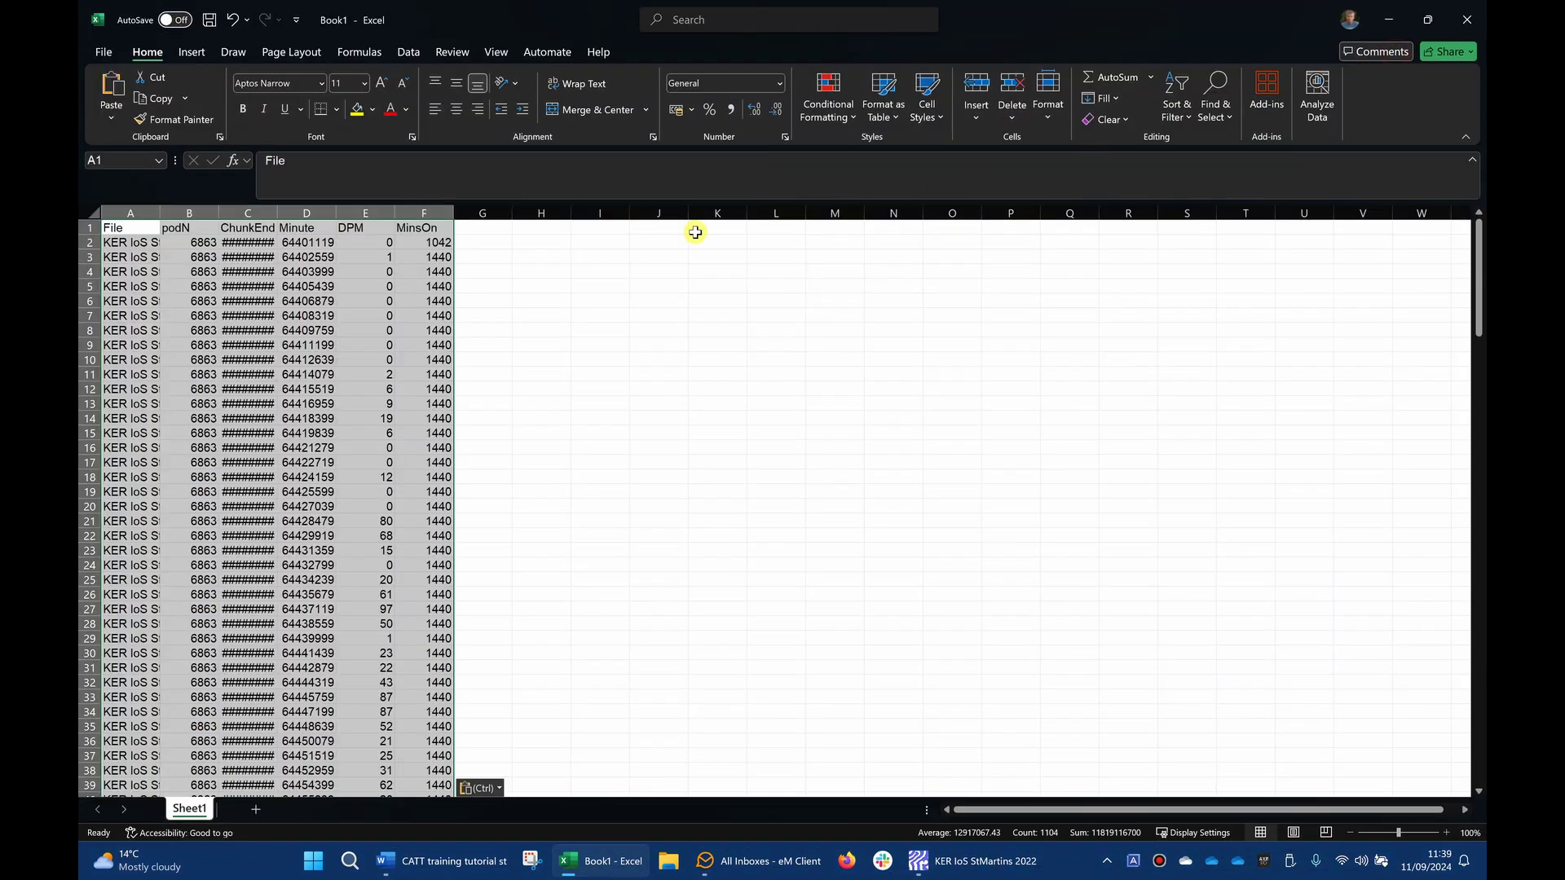
pyautogui.click(91, 213)
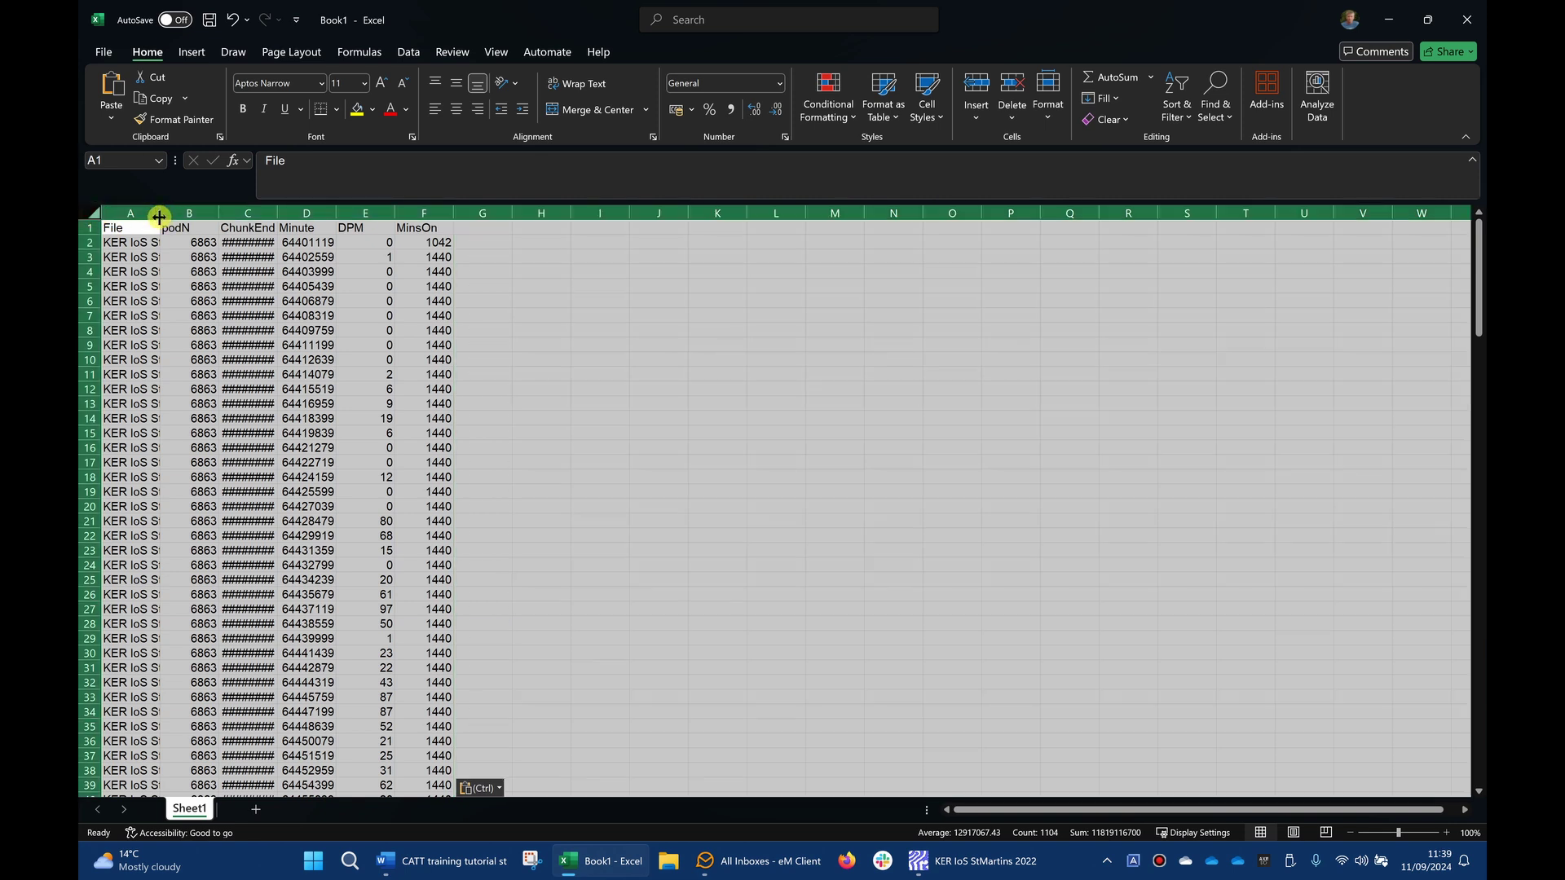
pyautogui.doubleClick(159, 215)
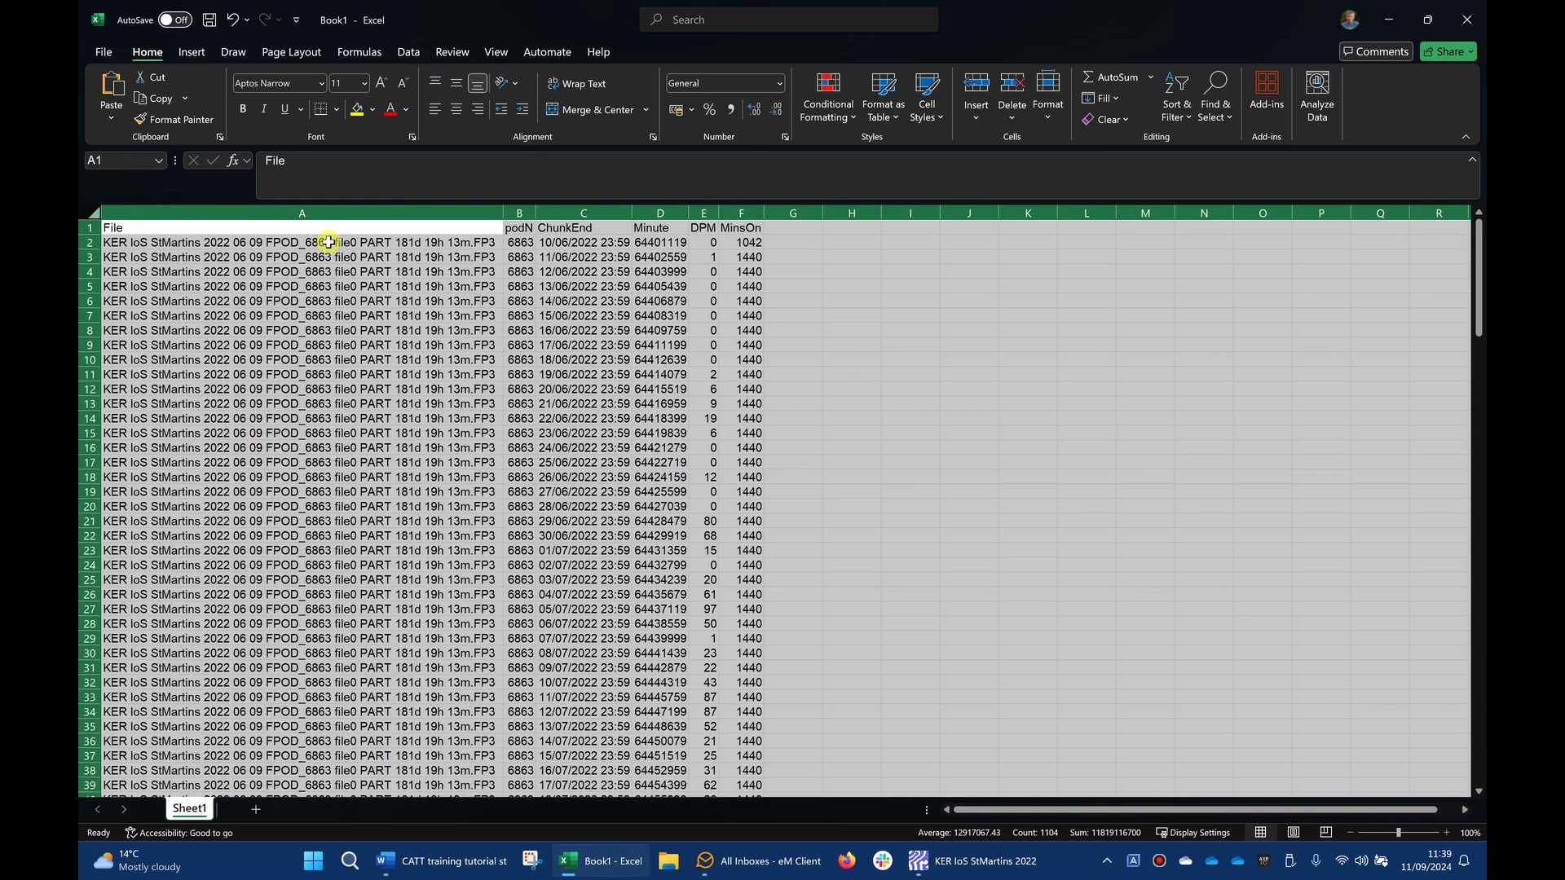
# - Rename the ChunkEnd header in cell C1 as DATE
pyautogui.click(343, 217)
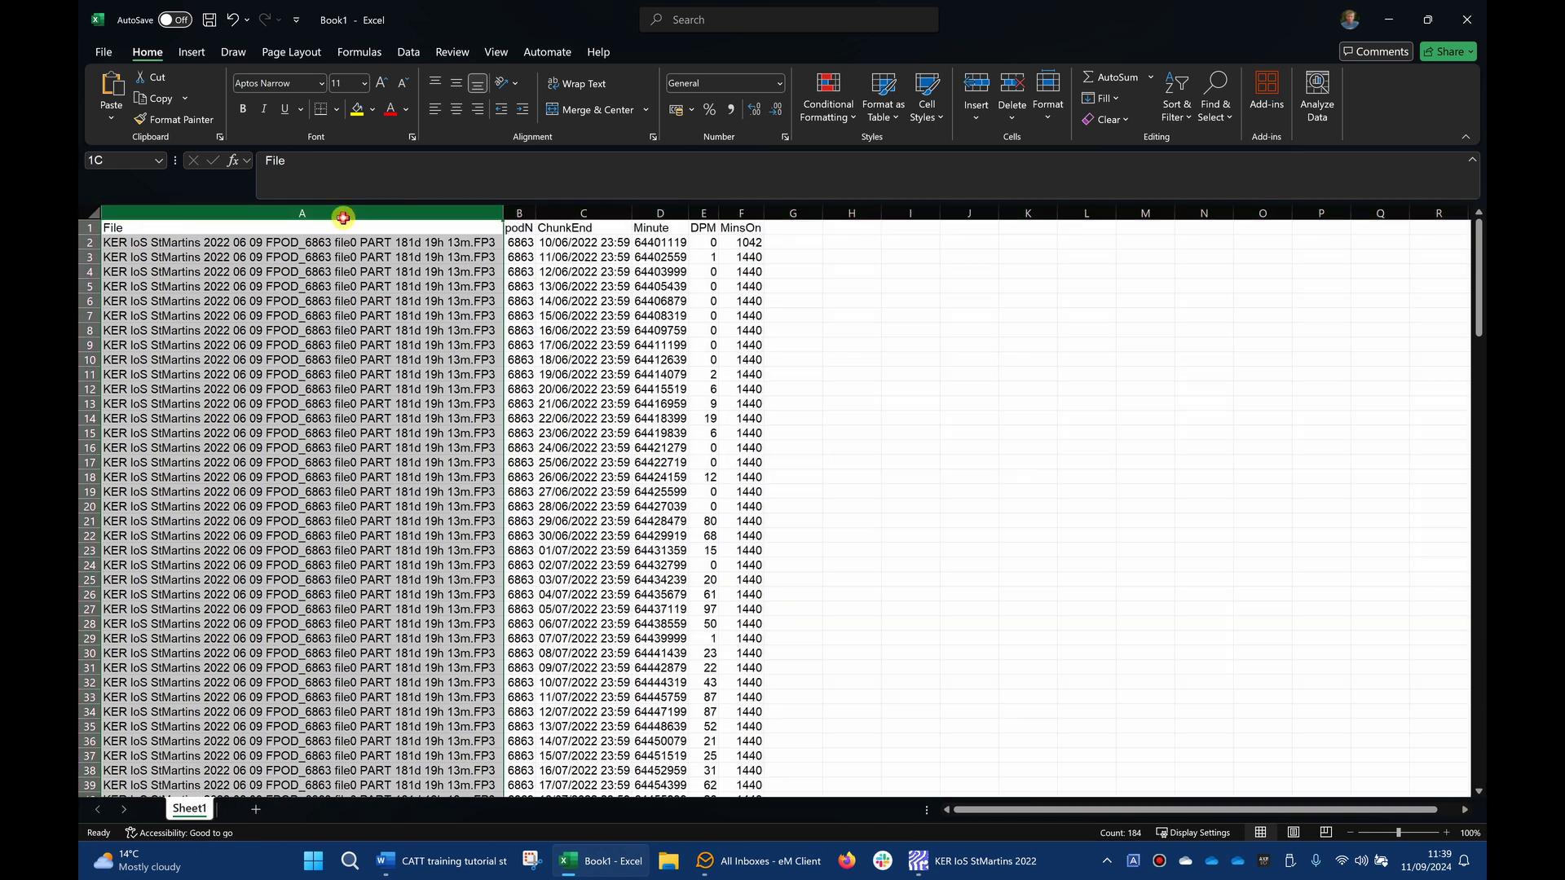
pyautogui.click(519, 213)
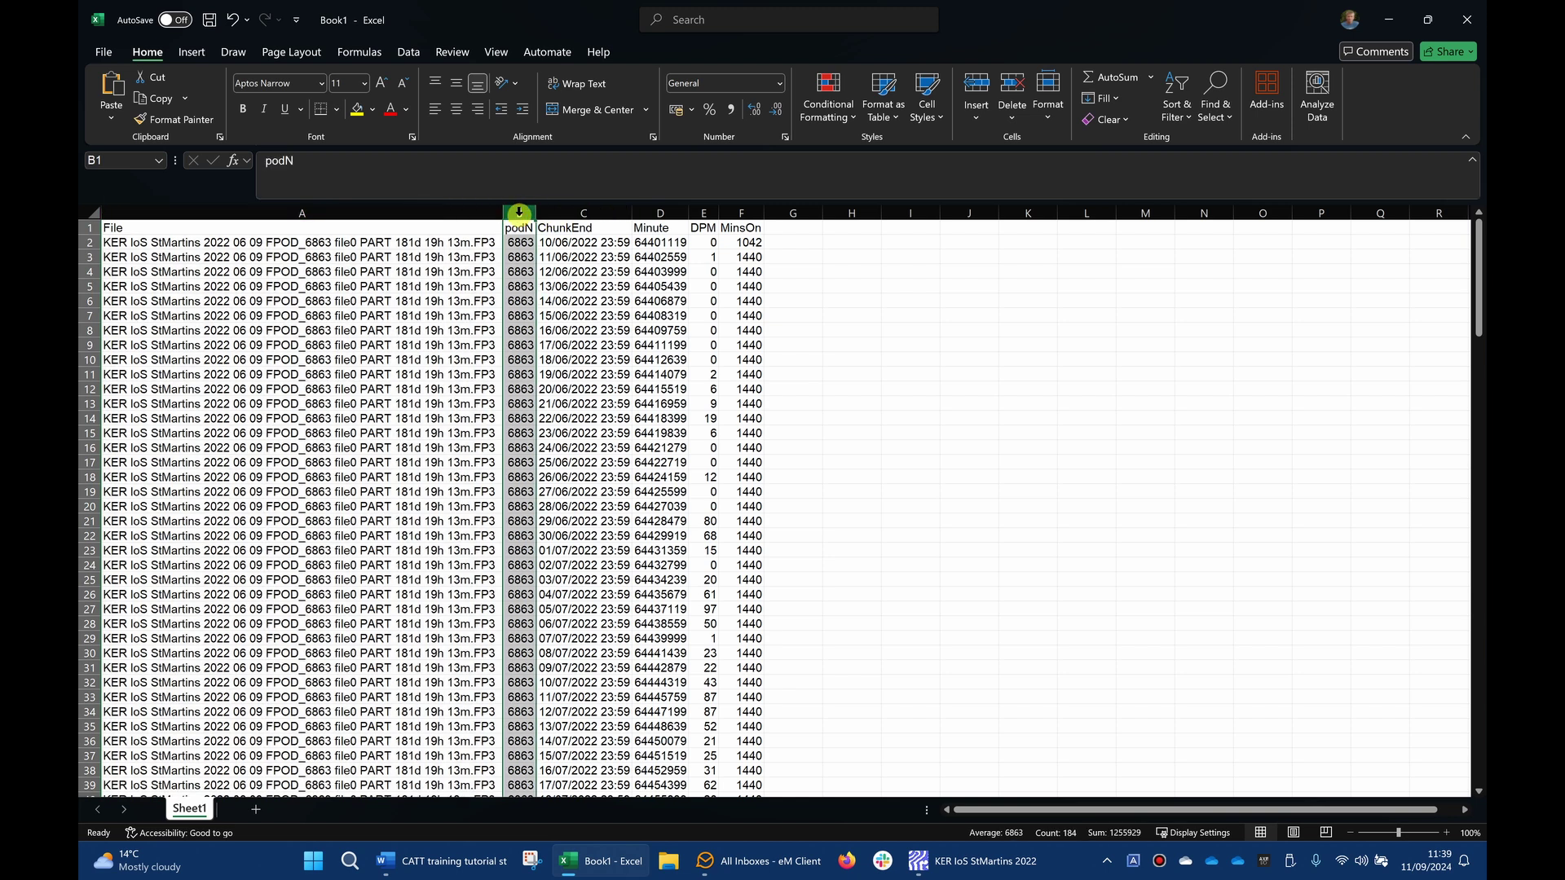
pyautogui.click(577, 215)
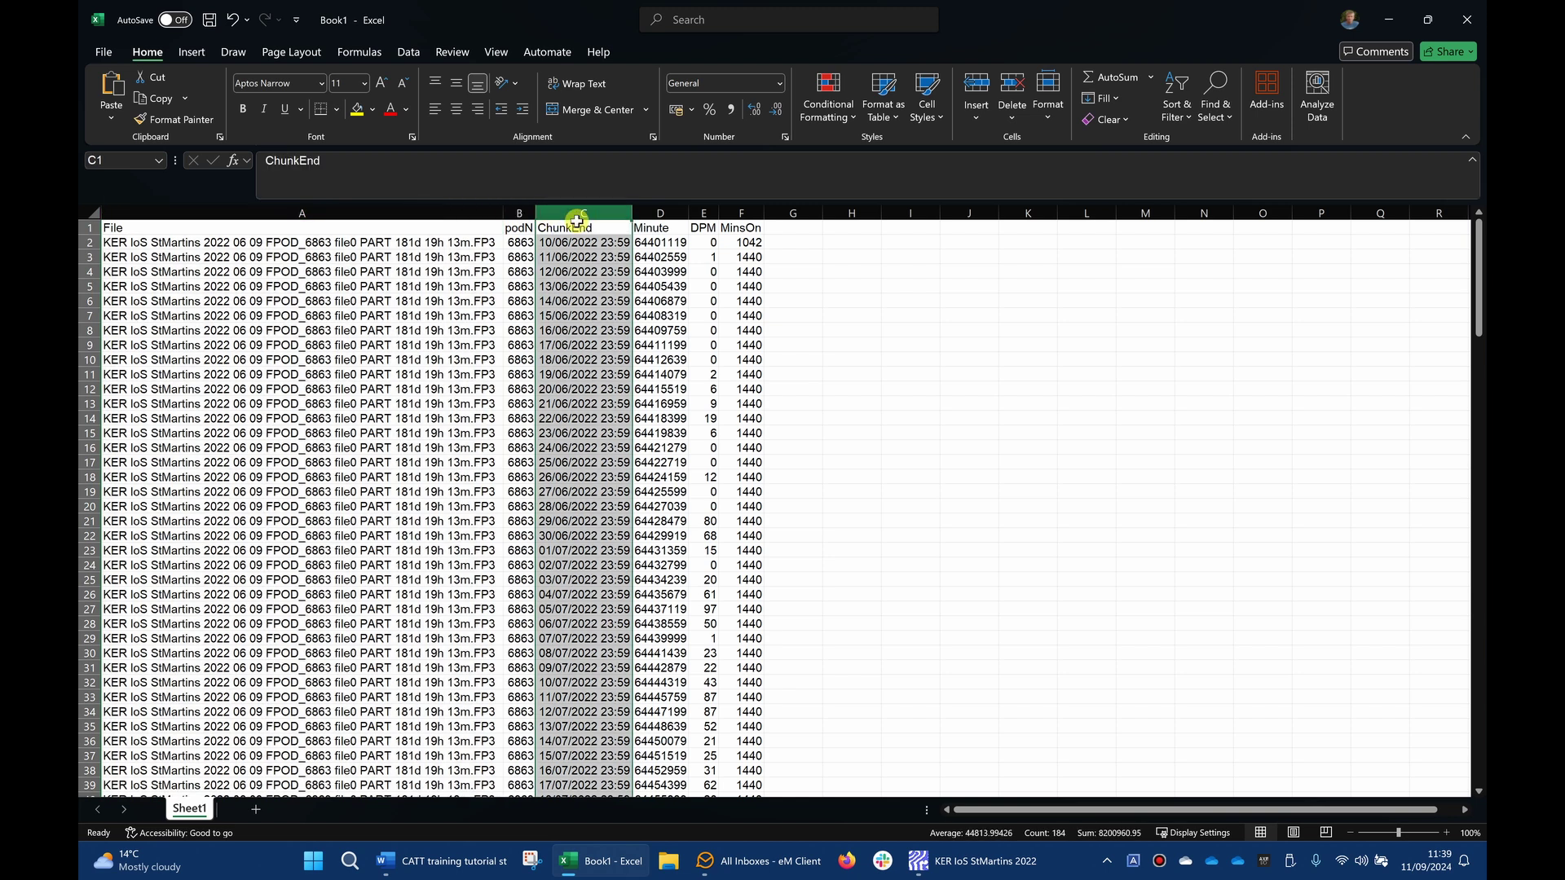
pyautogui.click(577, 226)
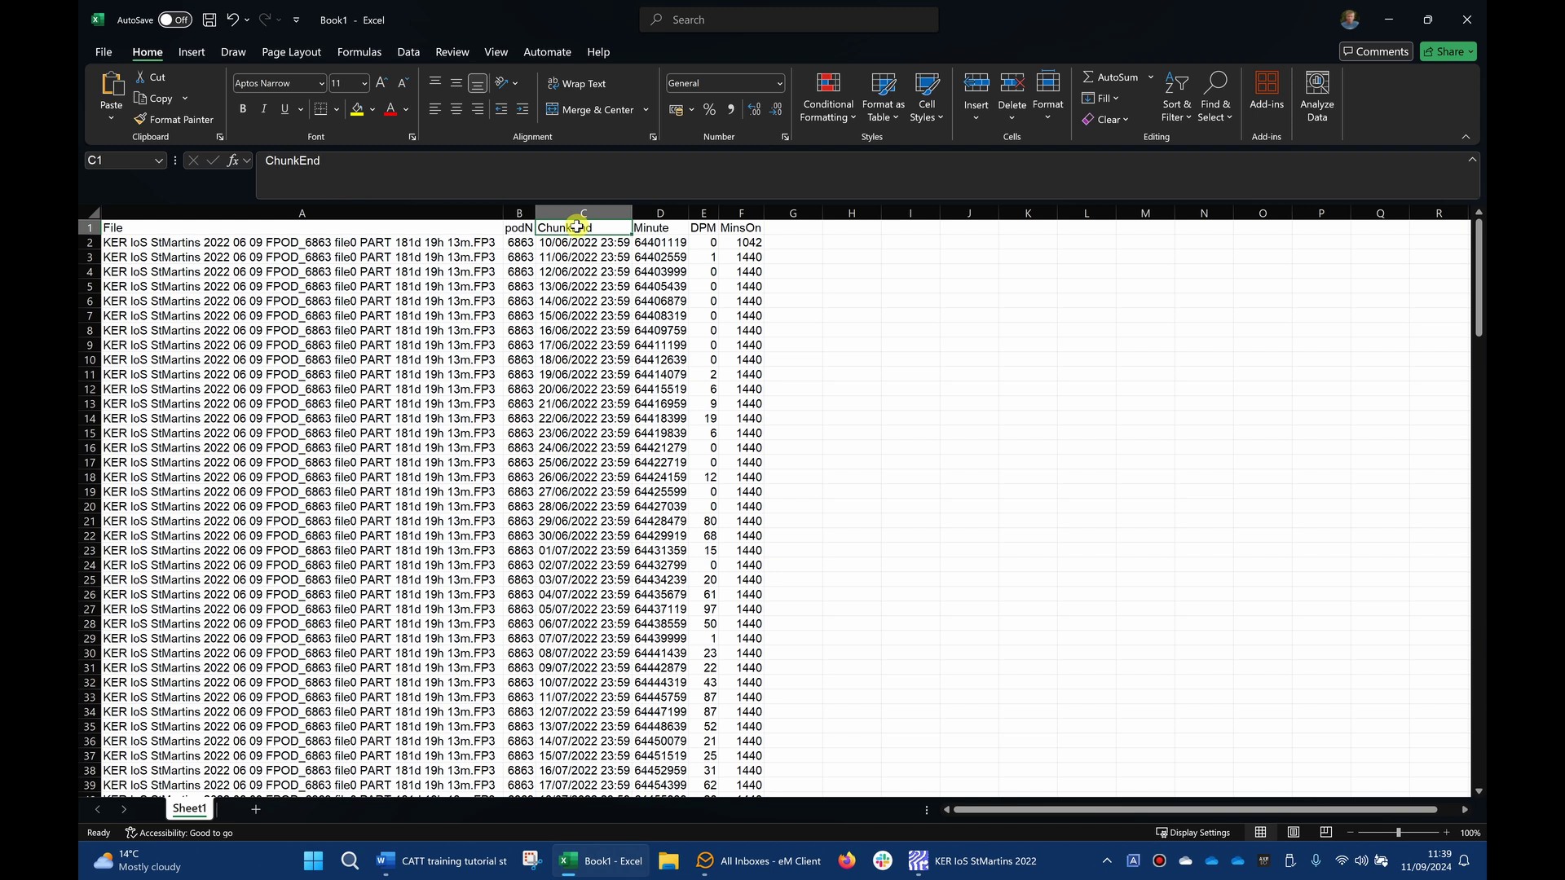
pyautogui.write('DATE')
pyautogui.press('Return')
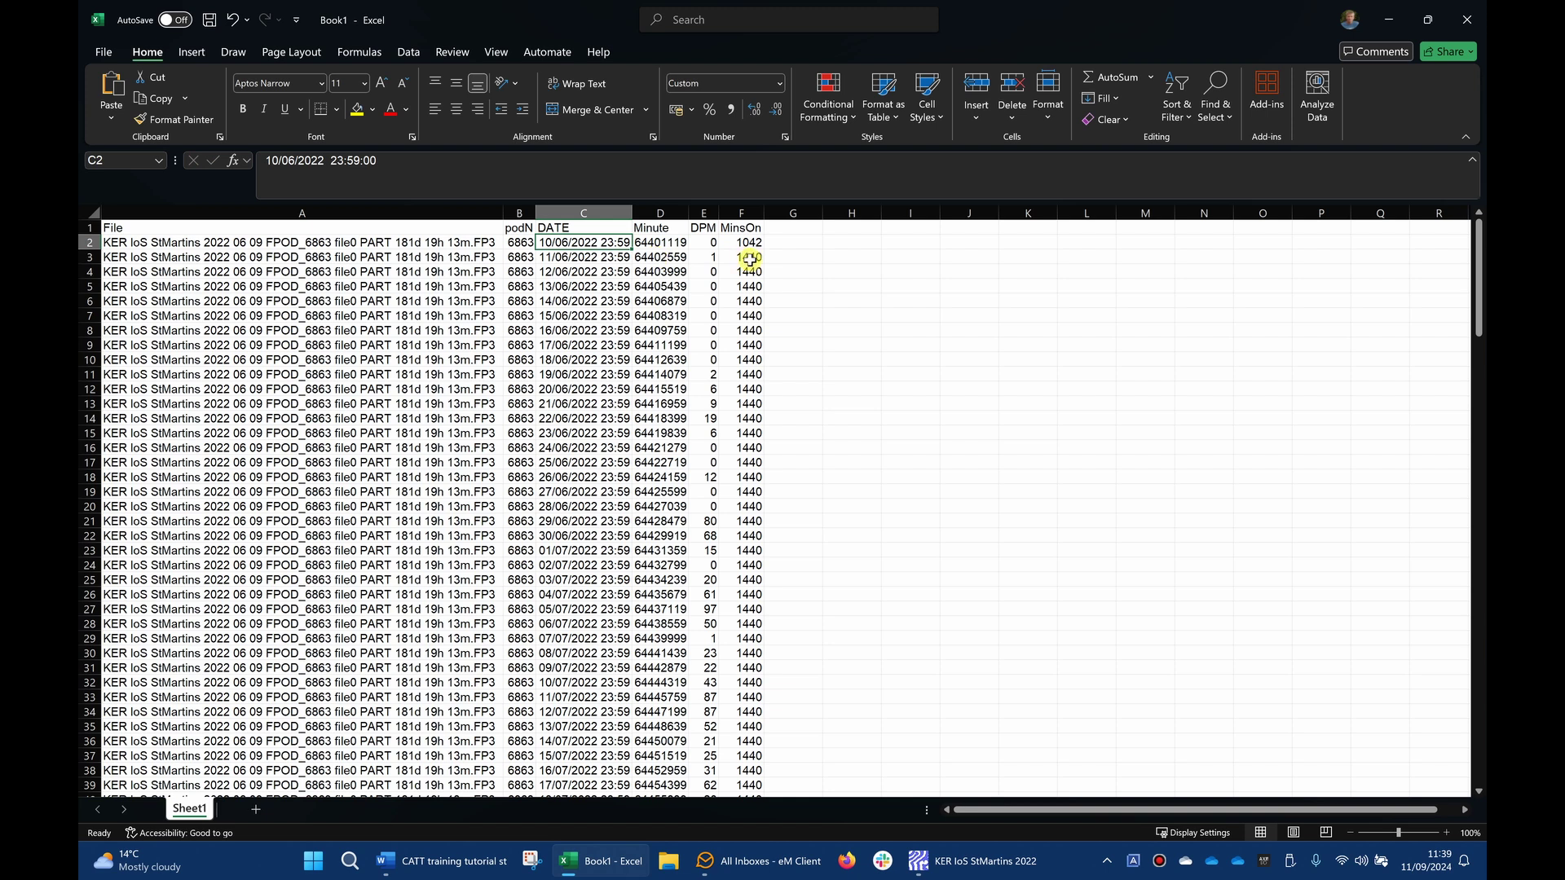
# - Enter the formula =D3/F3 in cell G3 to convert the row's minute count into a date serial number
pyautogui.click(791, 259)
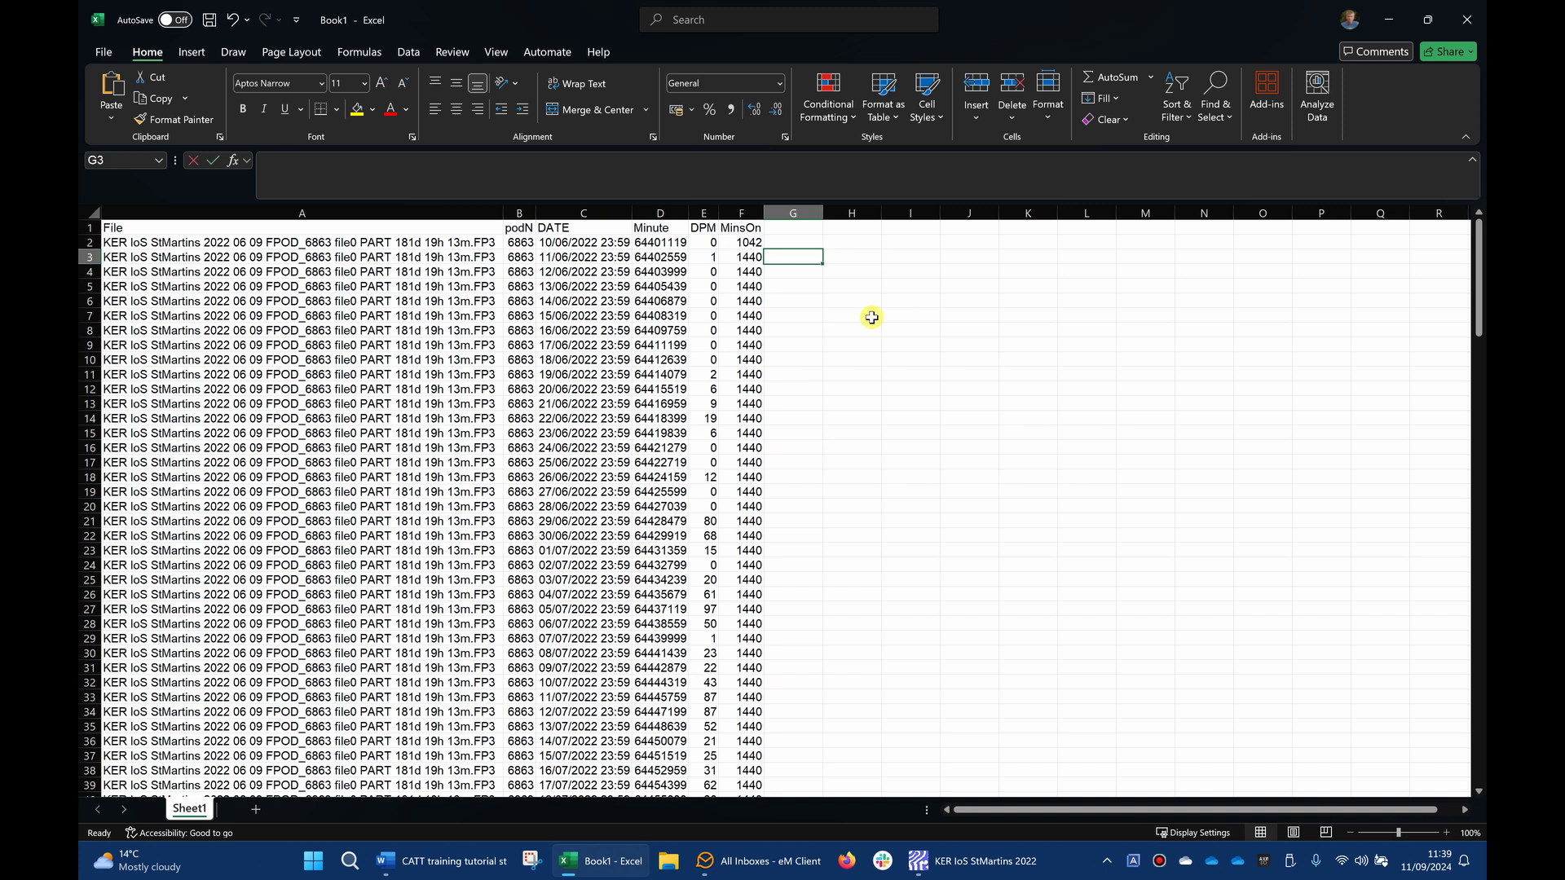
pyautogui.write('=')
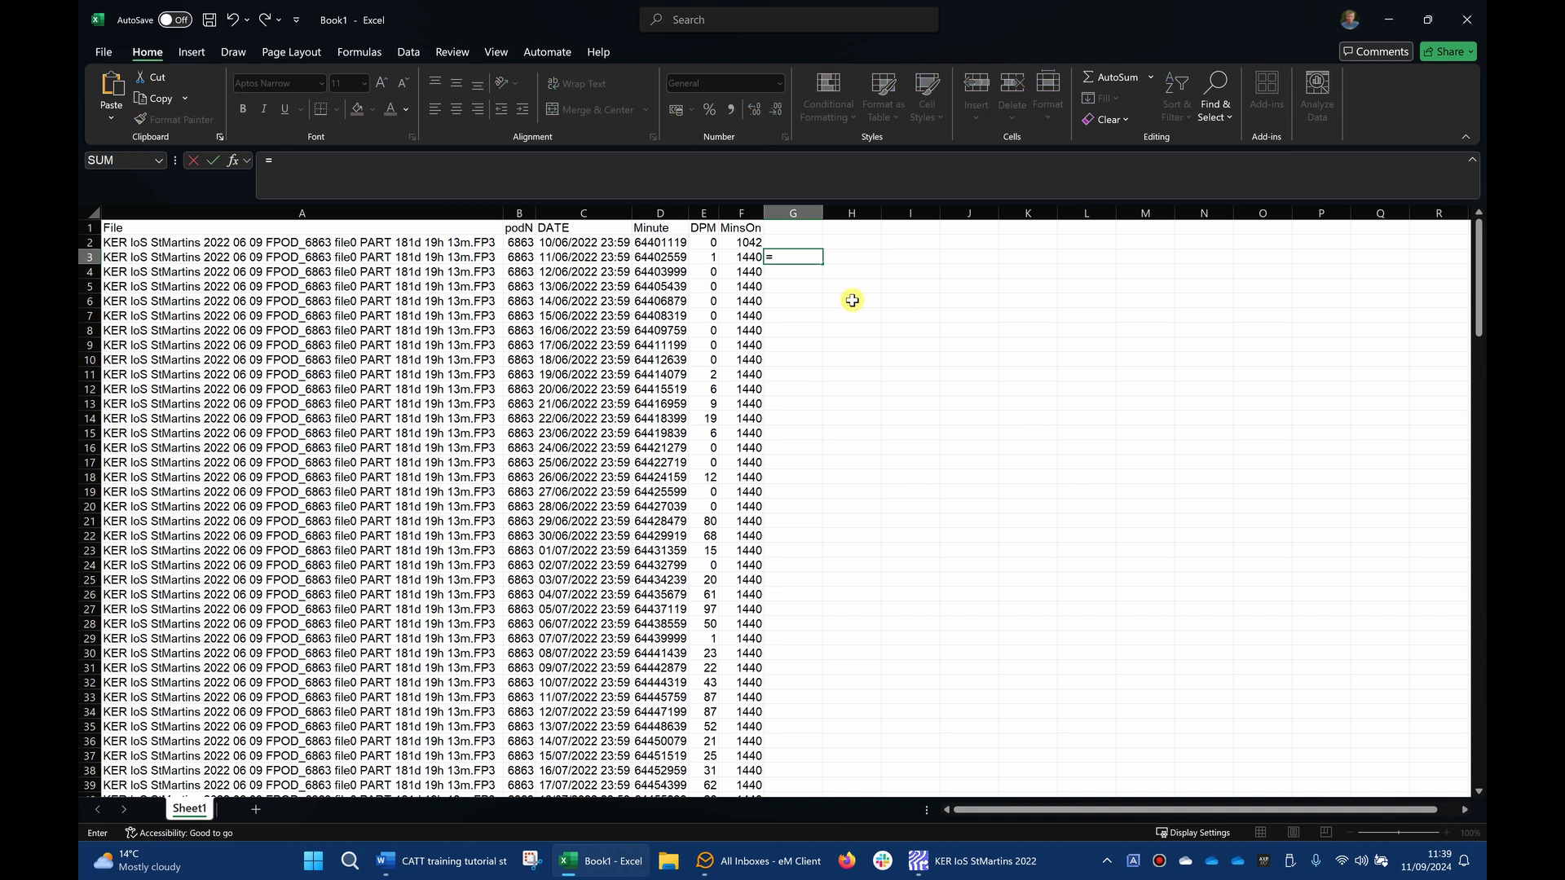
pyautogui.click(654, 258)
pyautogui.write('/')
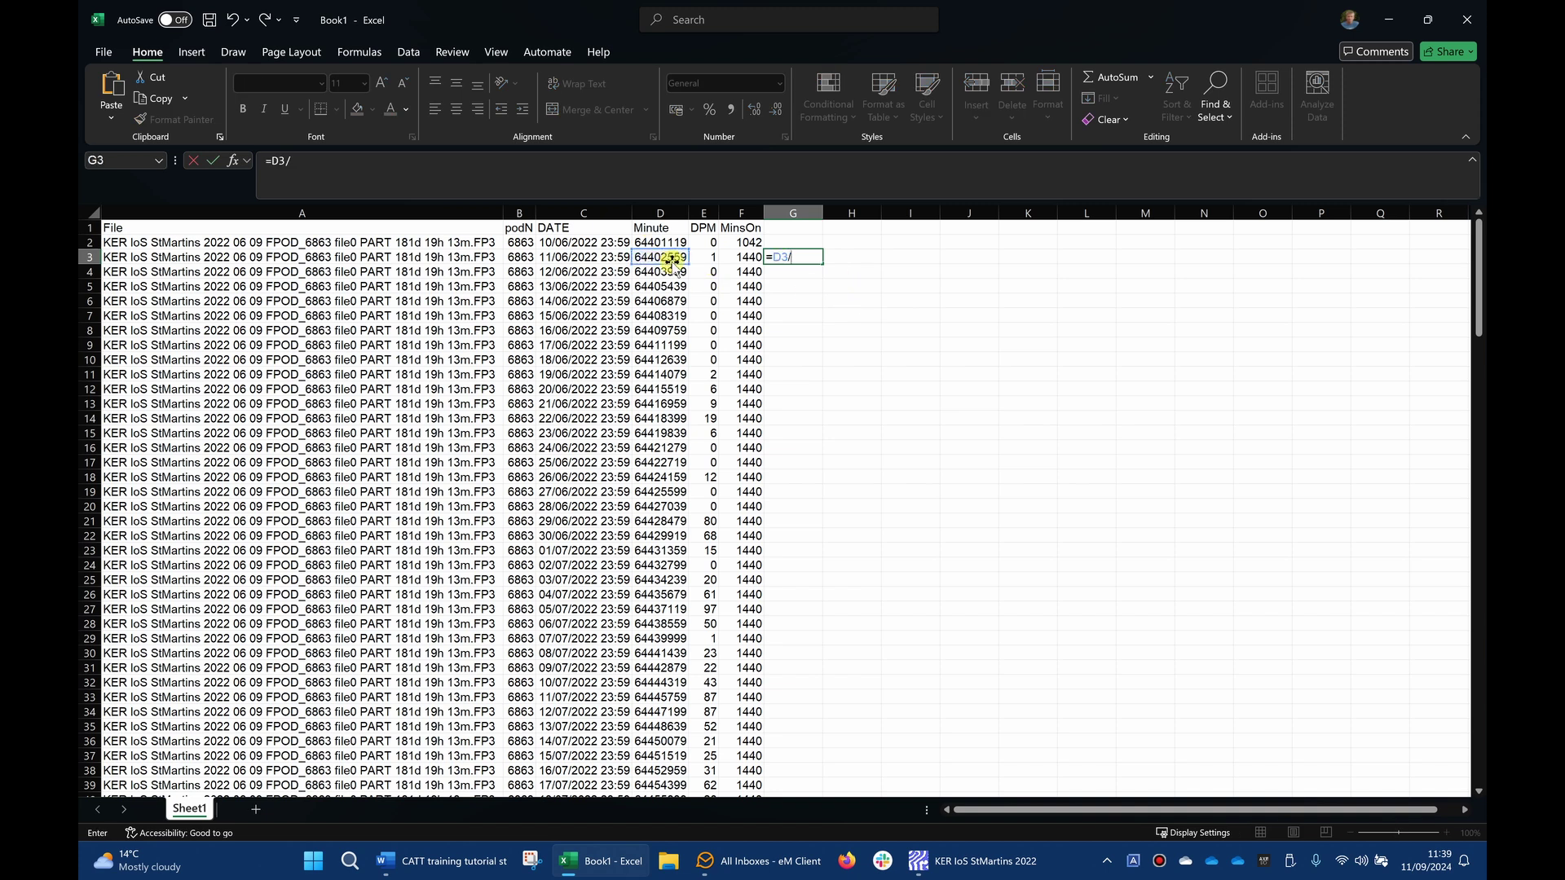
pyautogui.click(743, 259)
pyautogui.press('Return')
pyautogui.click(827, 315)
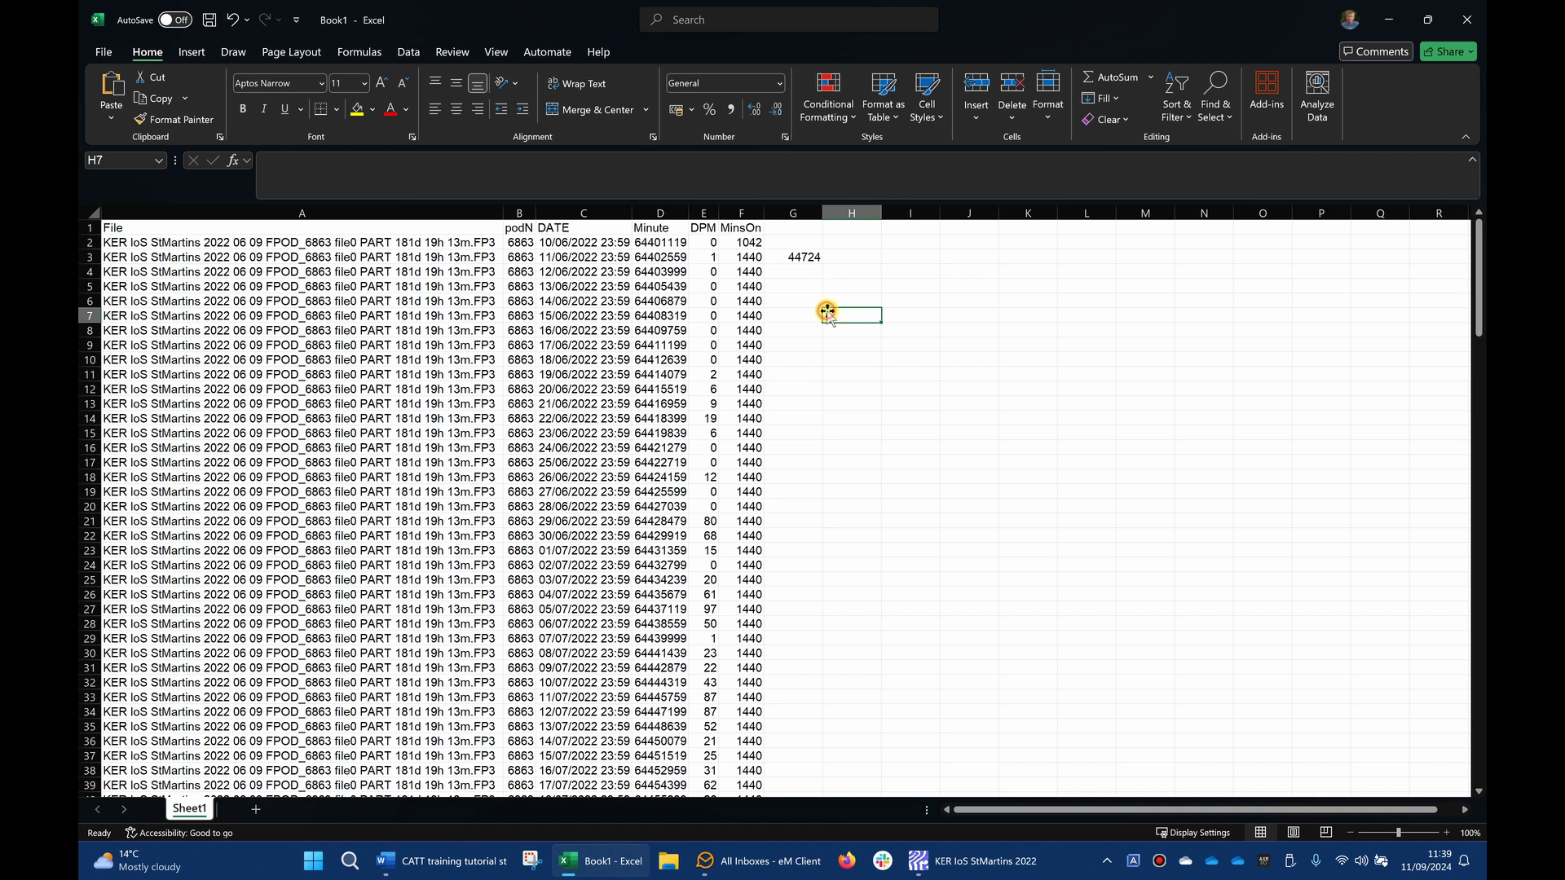
# - Format cell G3 as a date with the *14/03/2012 type
pyautogui.click(784, 259)
pyautogui.rightClick(785, 258)
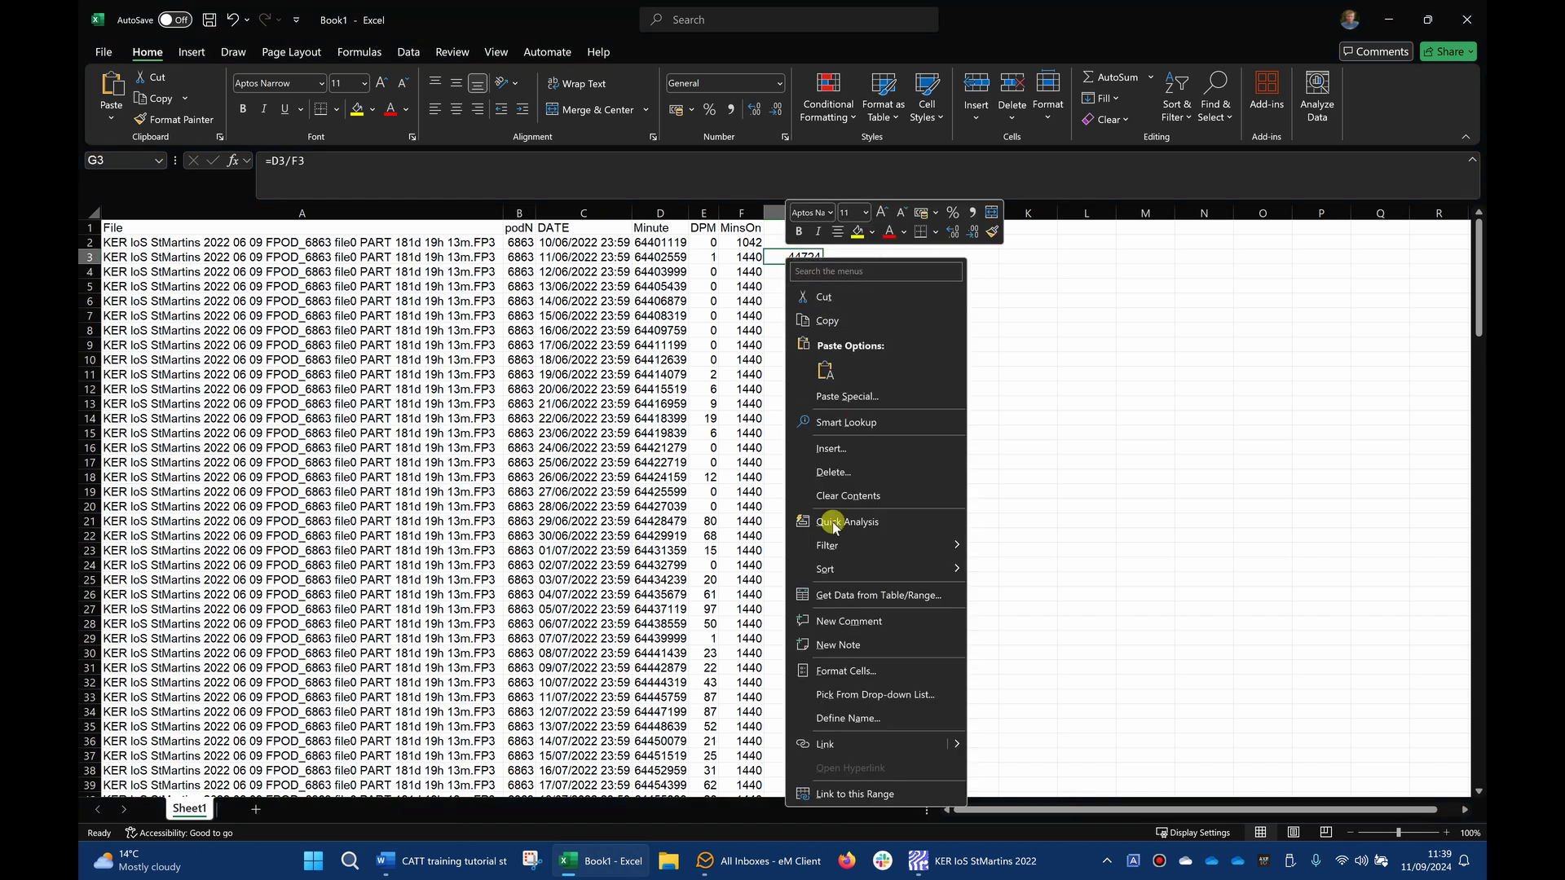
pyautogui.click(828, 670)
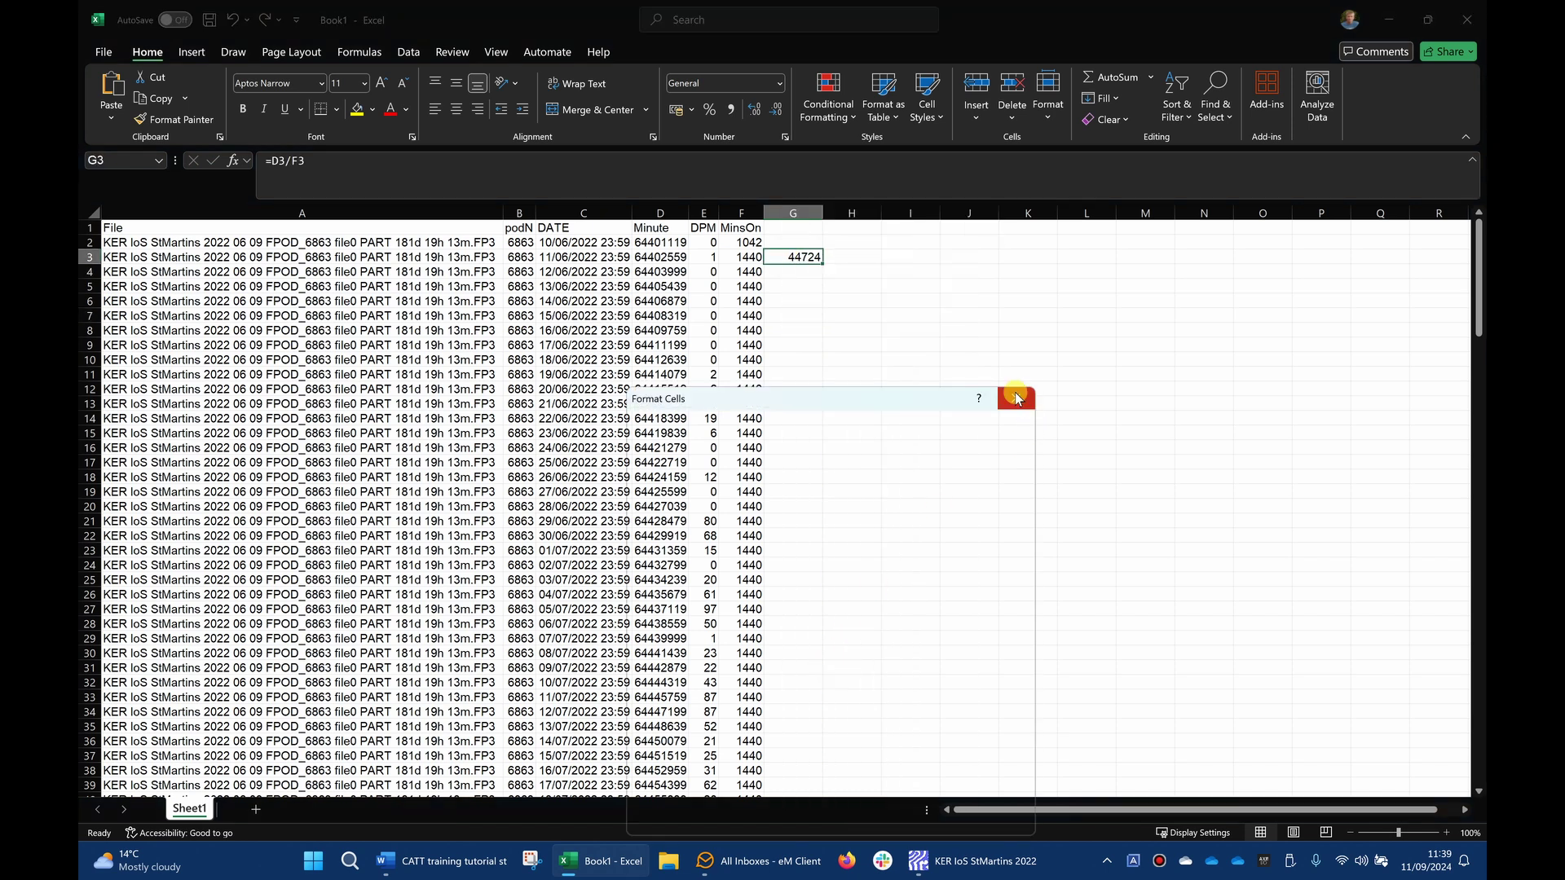
pyautogui.click(1014, 395)
pyautogui.rightClick(787, 258)
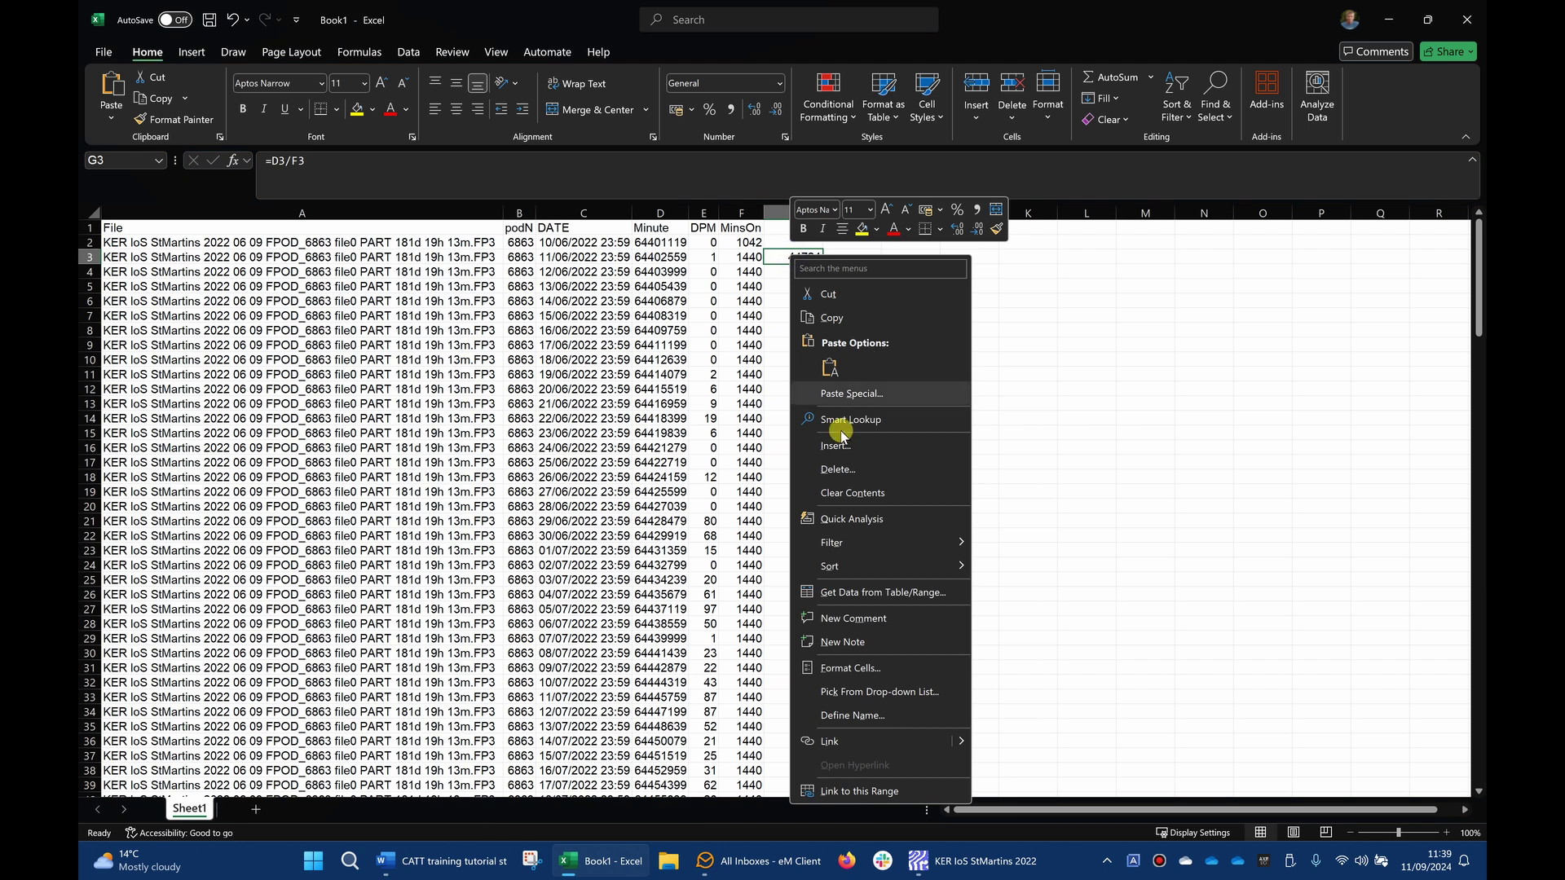
pyautogui.click(851, 662)
pyautogui.click(684, 518)
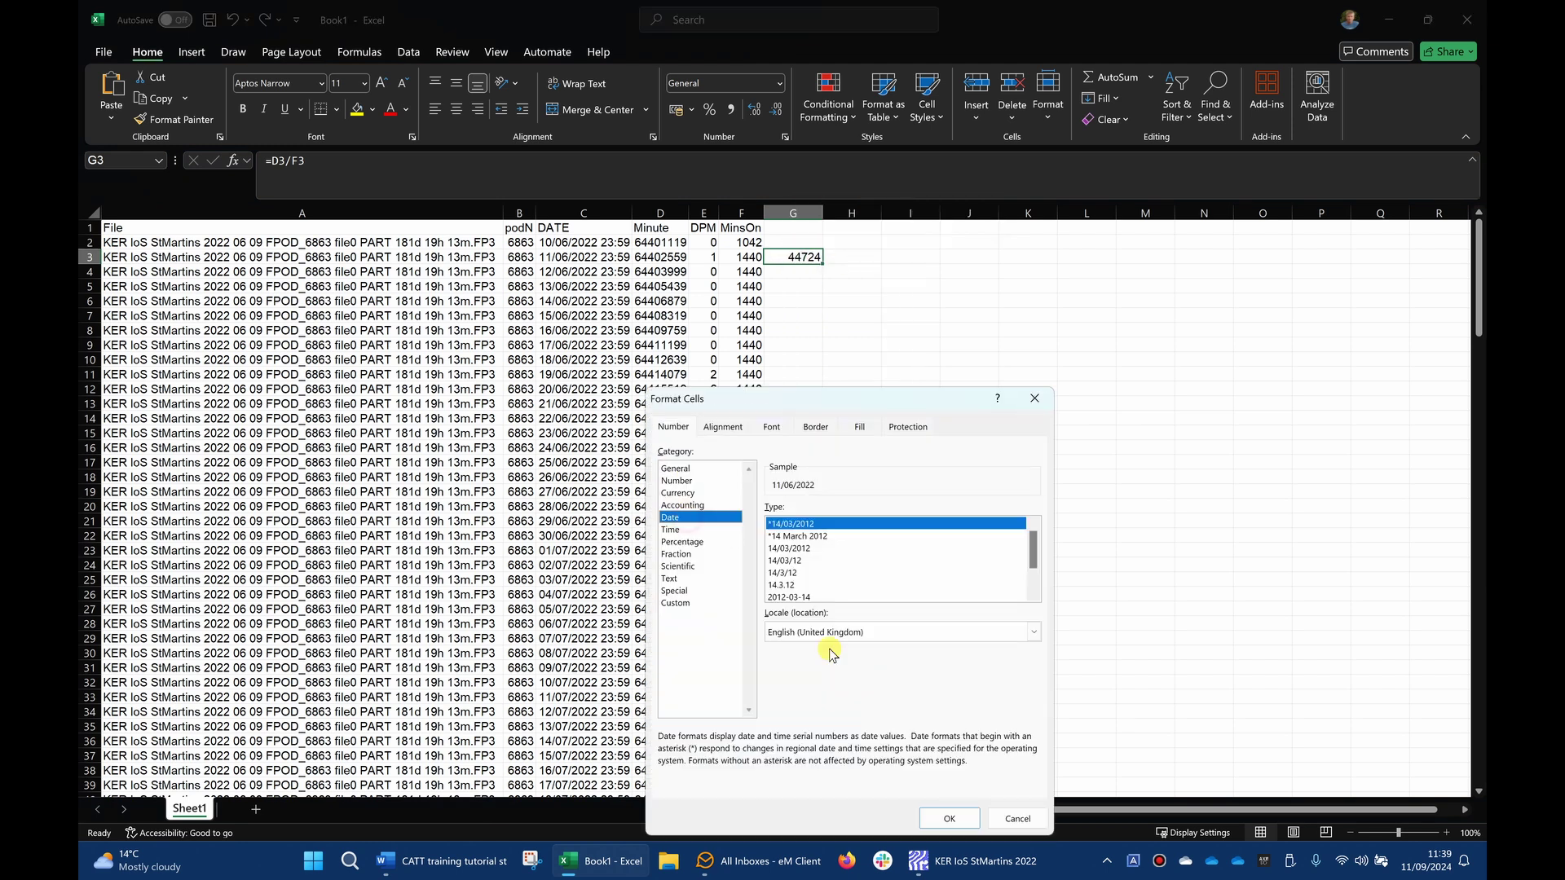
pyautogui.click(948, 818)
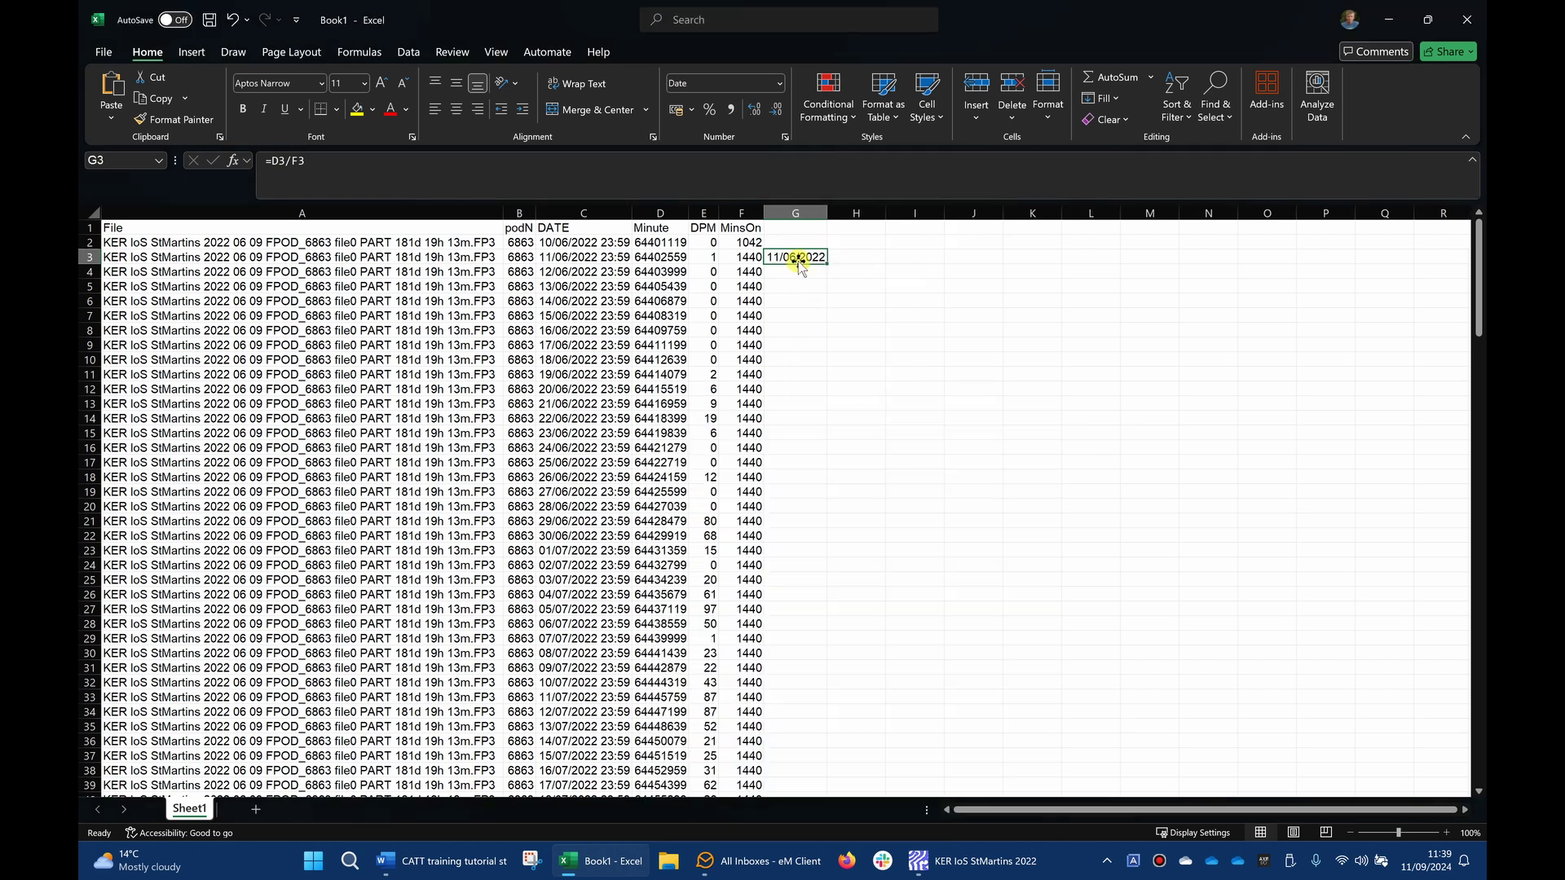
# - Compare the converted date with cell C3 and clear the trial formula from G3
pyautogui.click(589, 260)
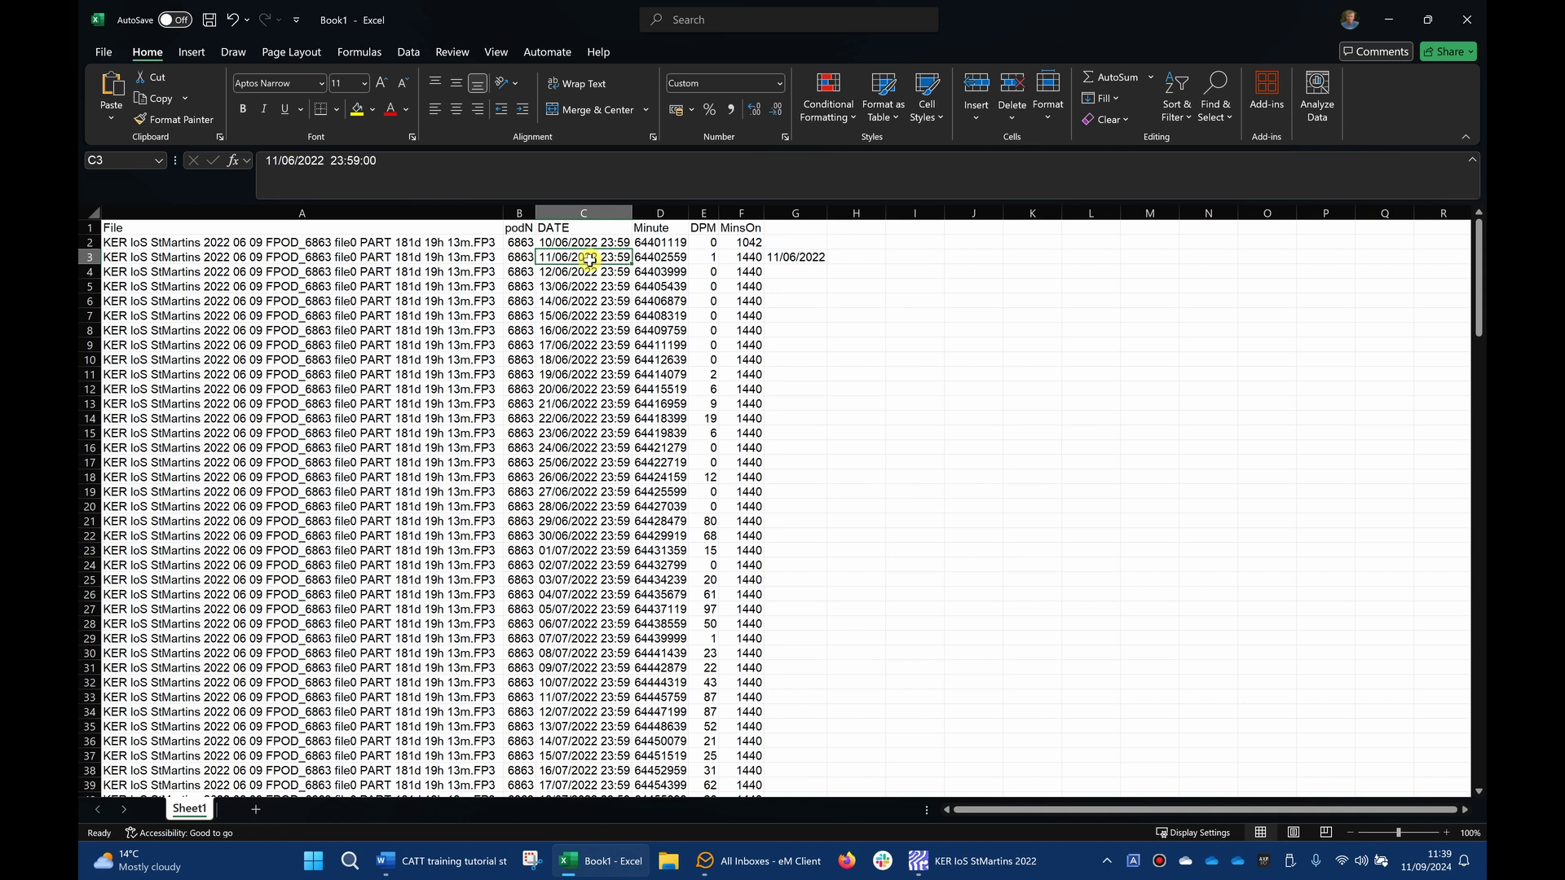
pyautogui.click(789, 259)
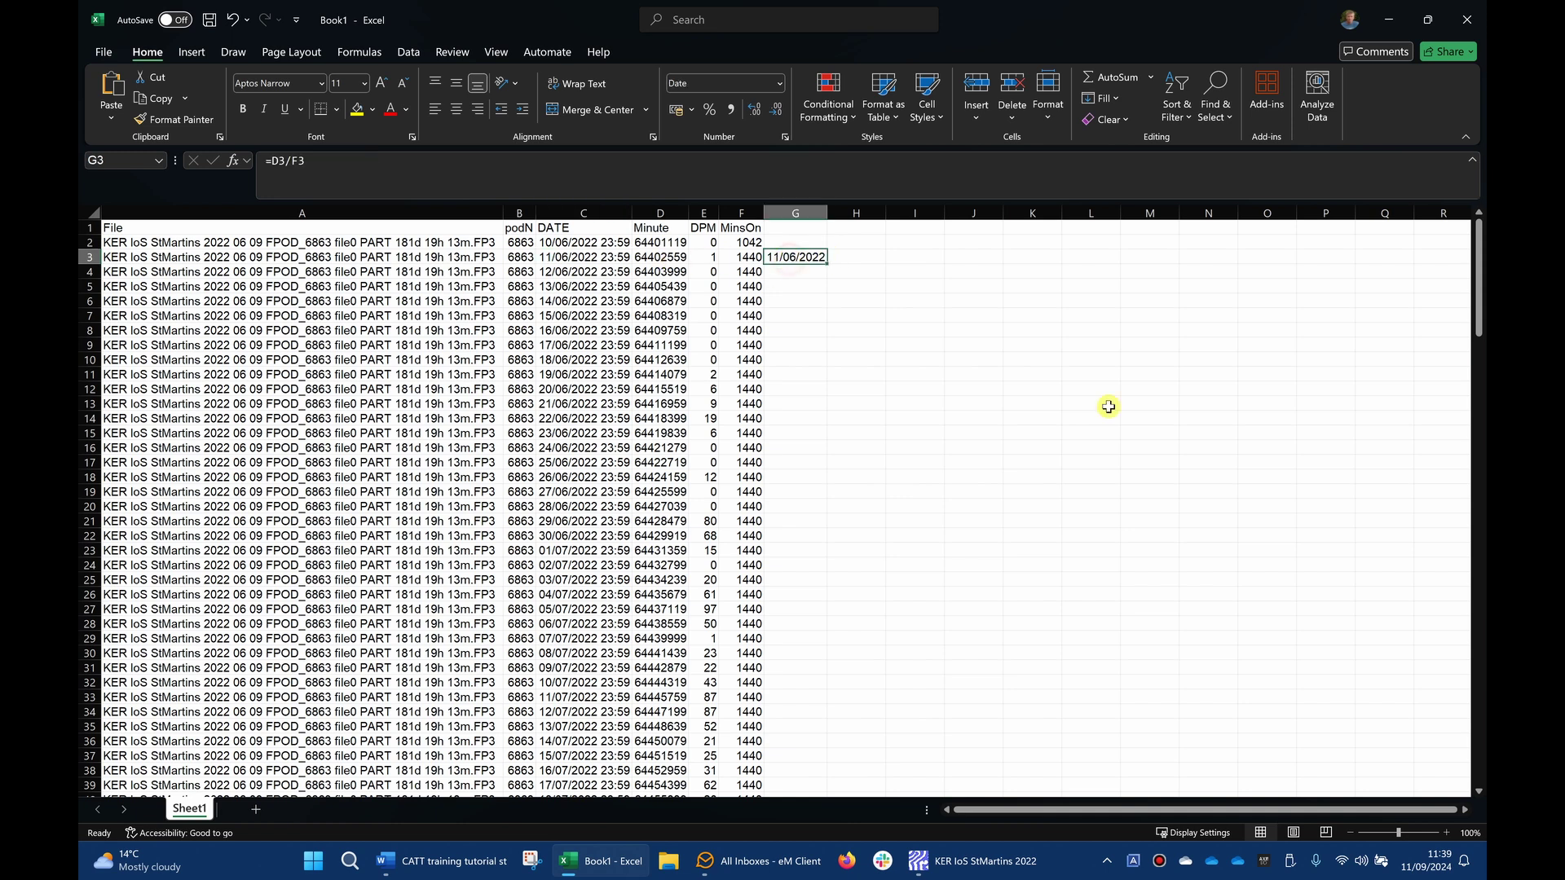
# - Rename the DPM header in cell E1 as DOL
pyautogui.click(701, 231)
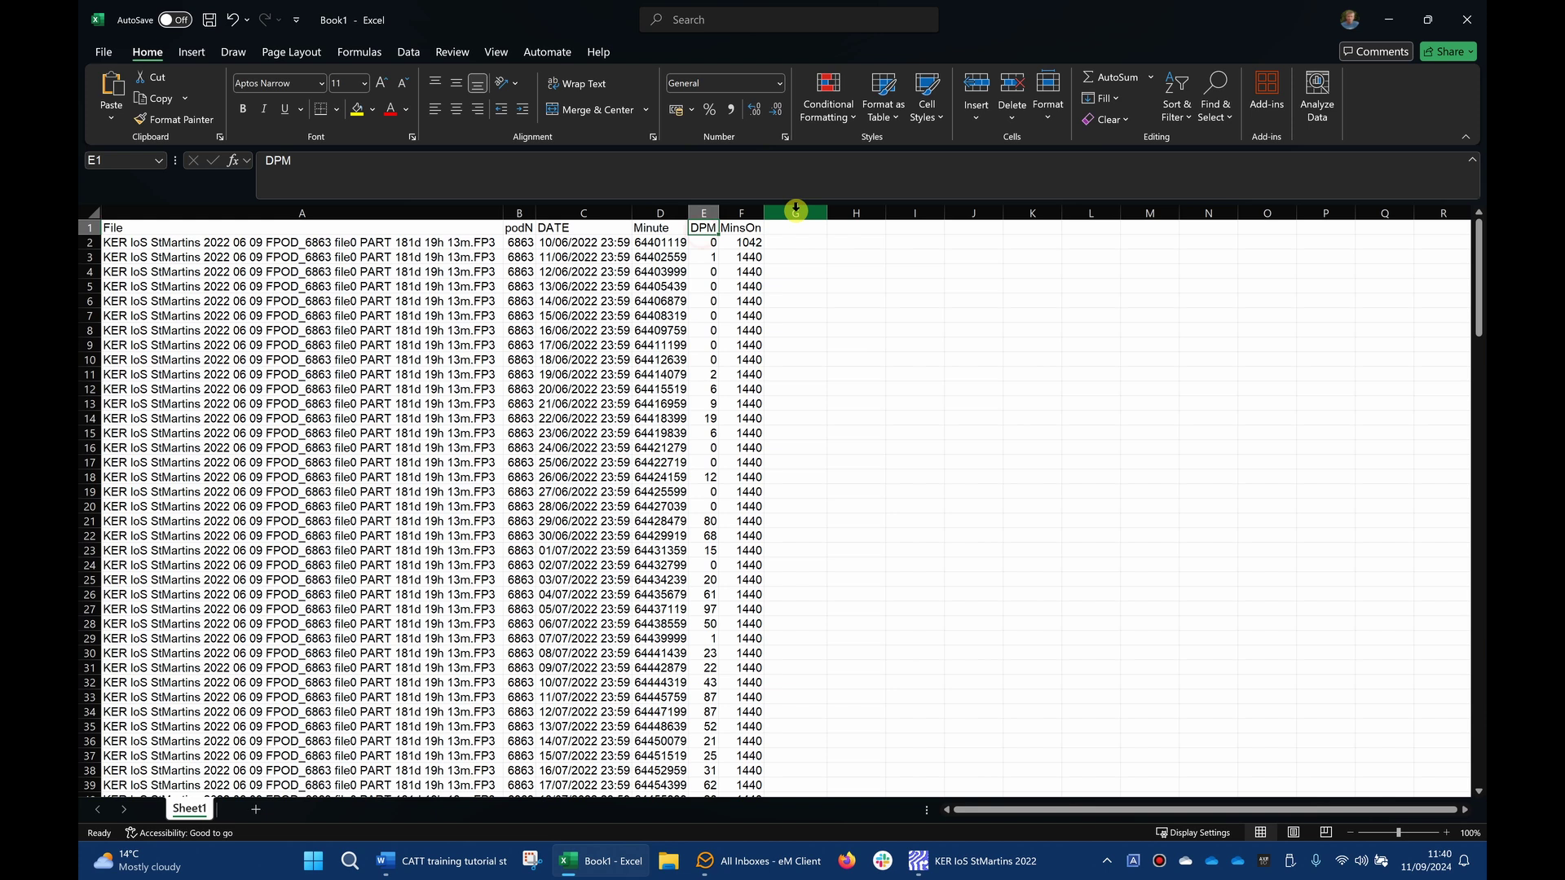
pyautogui.write('DOL')
pyautogui.press('Return')
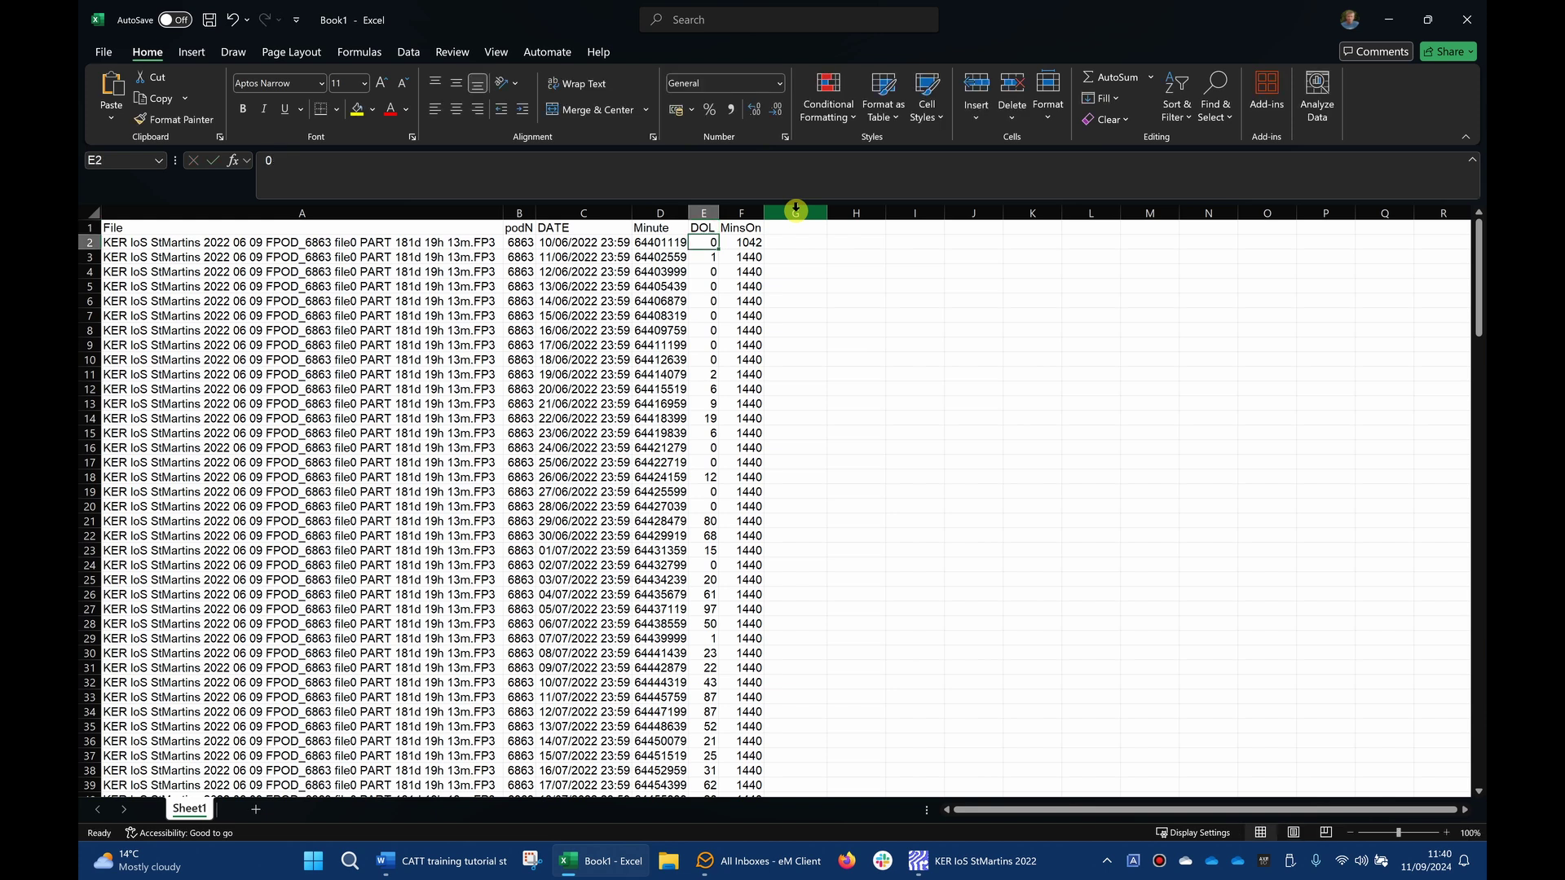
# - Insert a 2-D clustered column chart of the DOL column against the DATE column on Sheet1
pyautogui.click(577, 212)
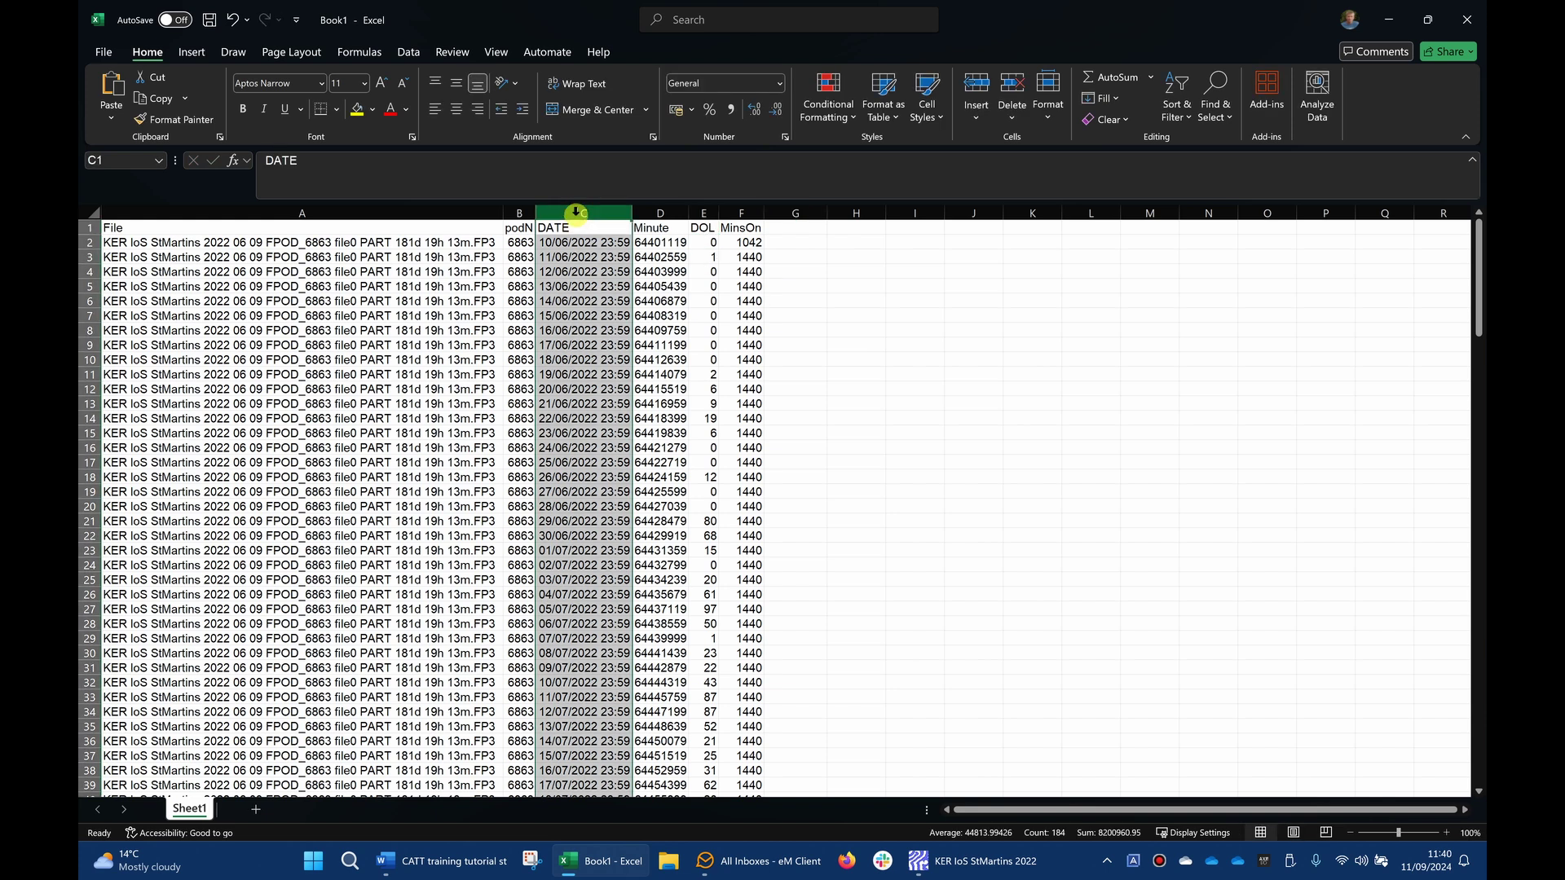
pyautogui.keyDown('ctrl'); pyautogui.click(704, 212); pyautogui.keyUp('ctrl')
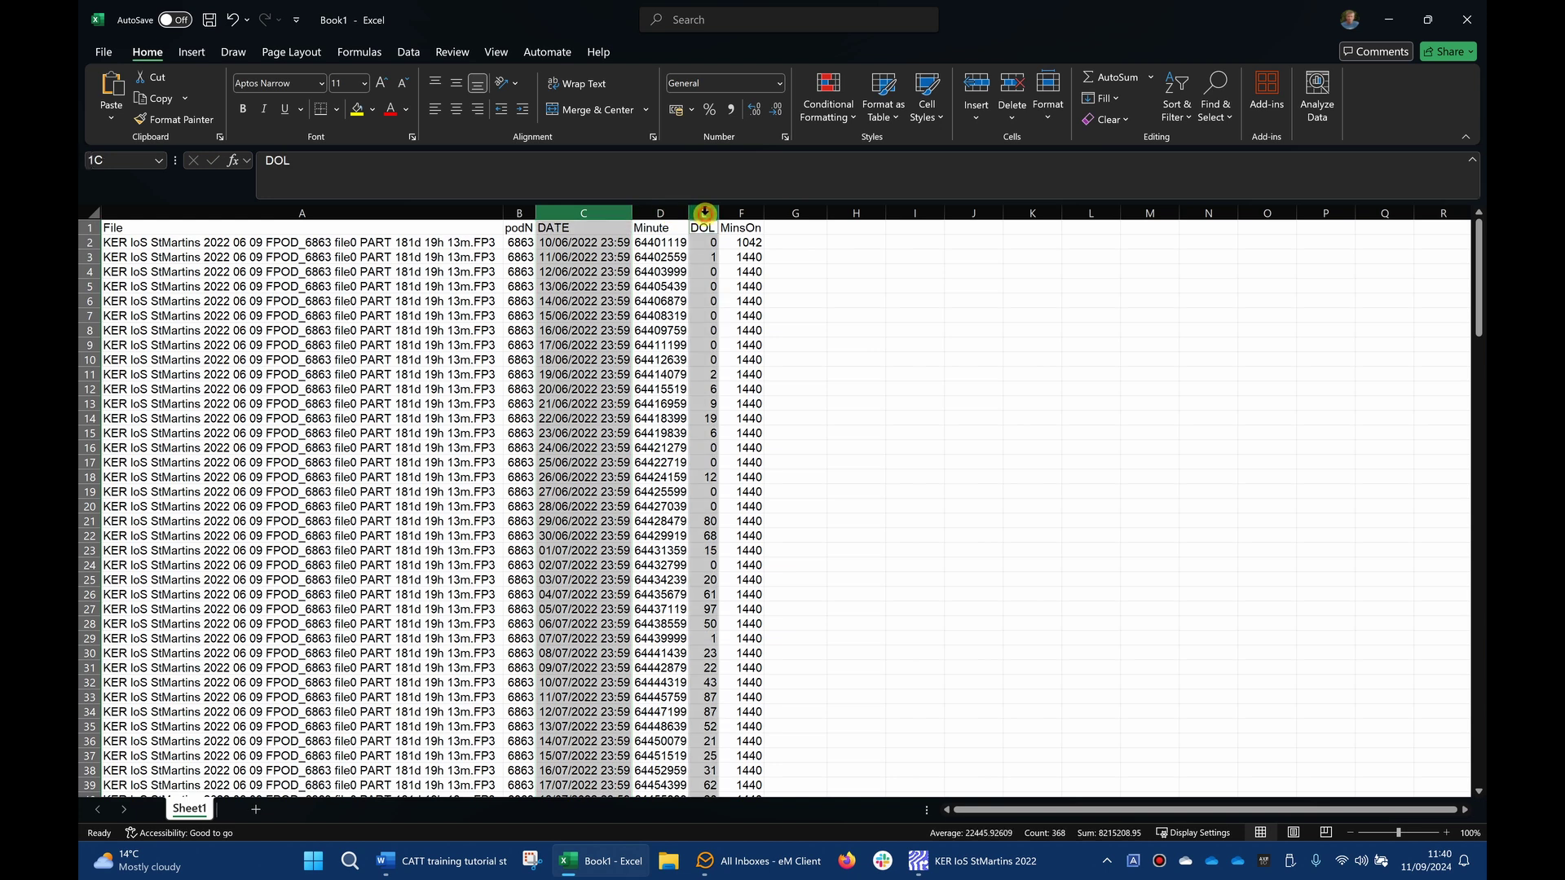
pyautogui.click(186, 51)
pyautogui.click(614, 76)
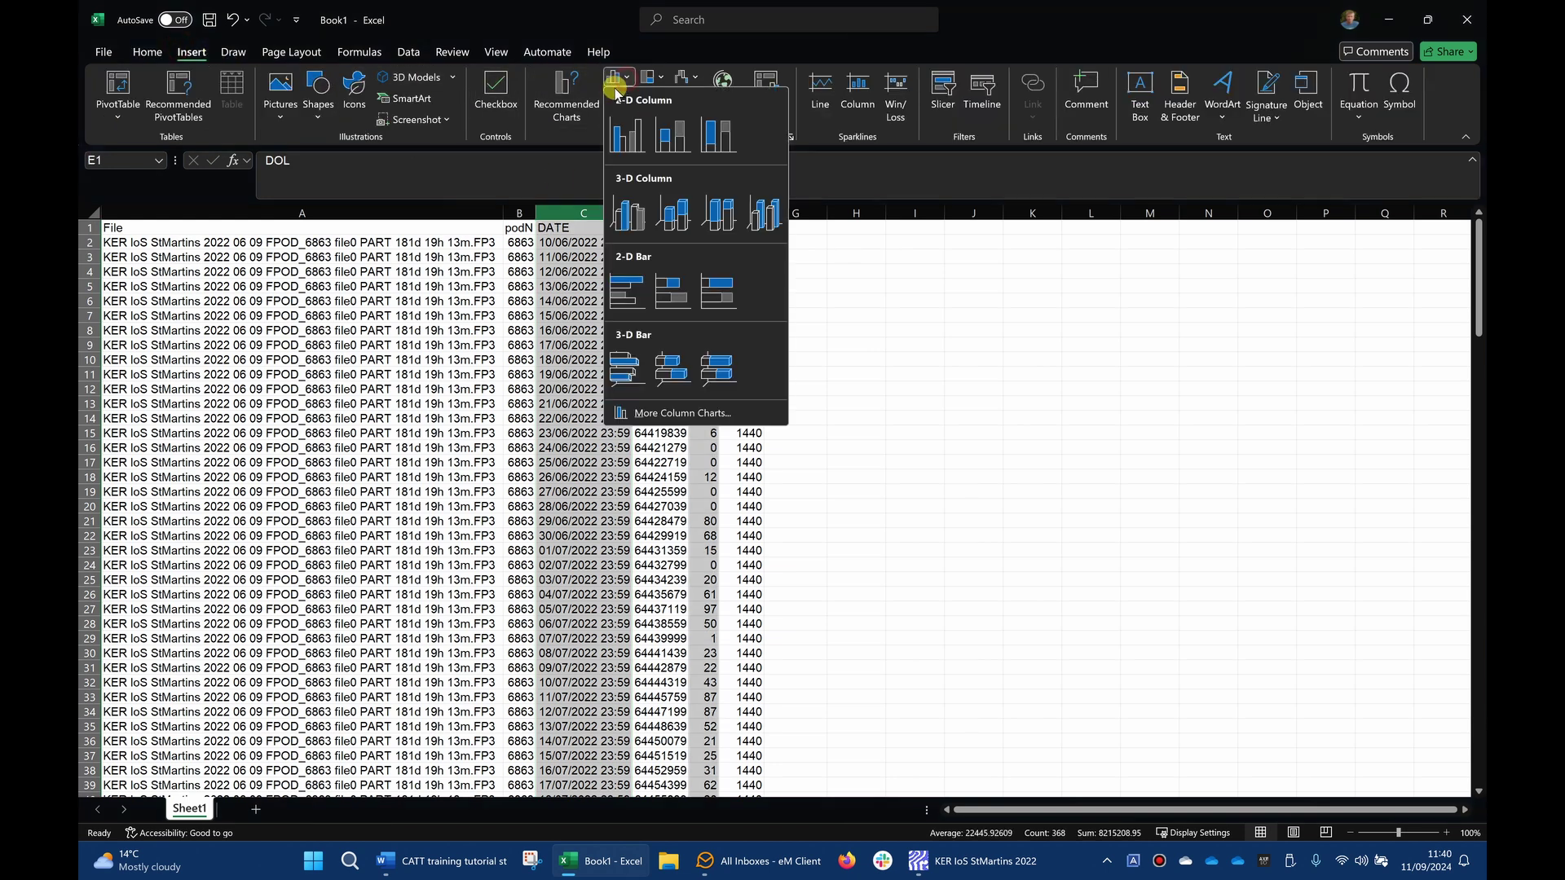
pyautogui.click(640, 156)
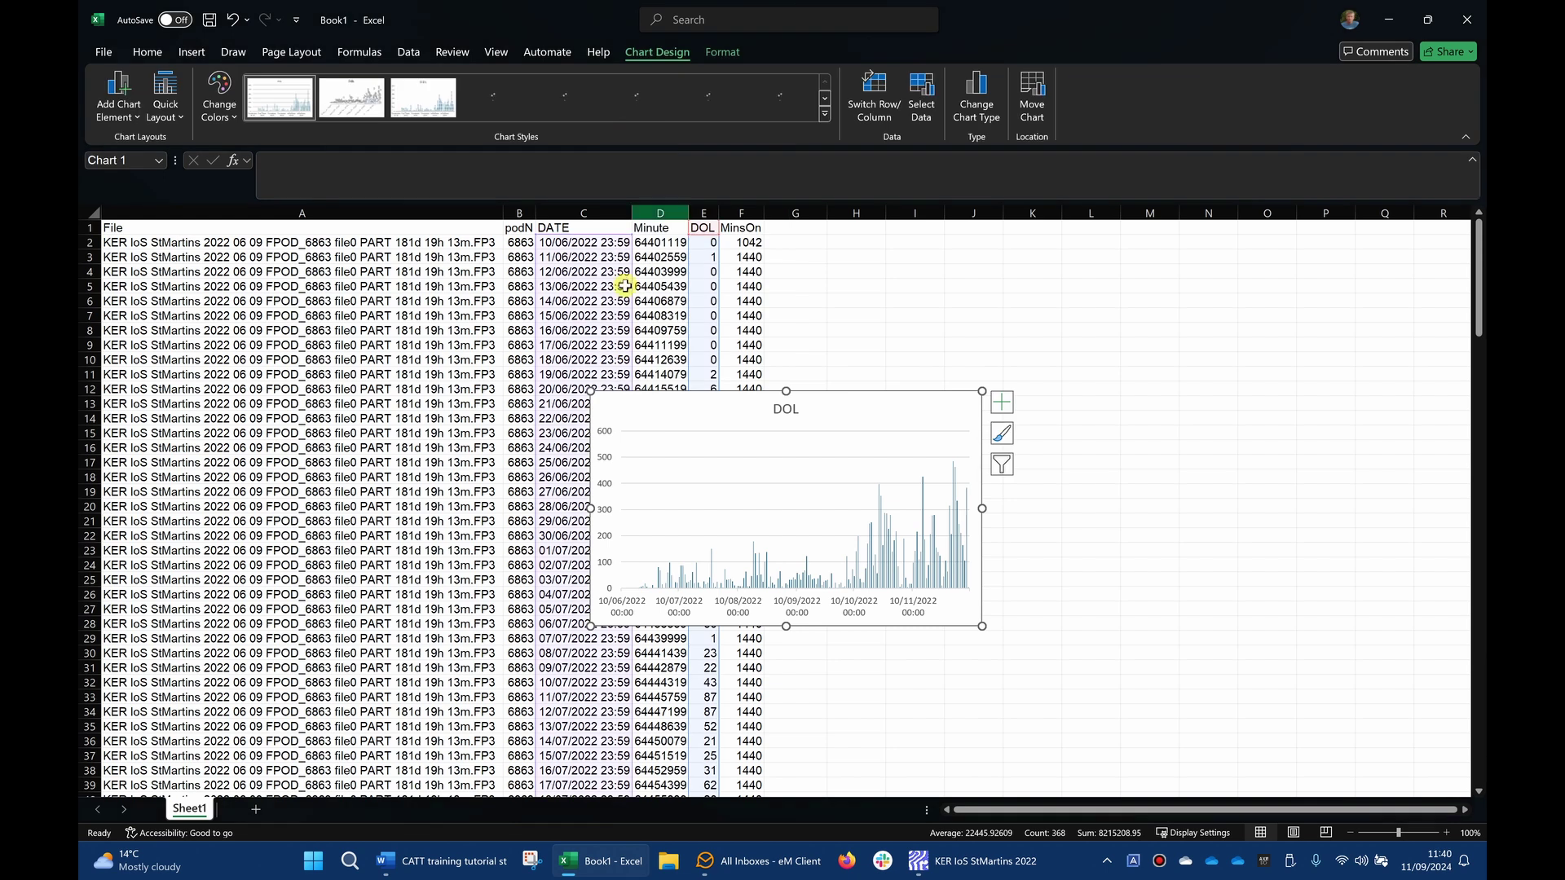
# - Enlarge the DOL chart to cover most of the visible sheet and reposition it slightly
pyautogui.moveTo(232, 190); pyautogui.dragTo(188, 252)
pyautogui.moveTo(986, 627); pyautogui.dragTo(1422, 789)
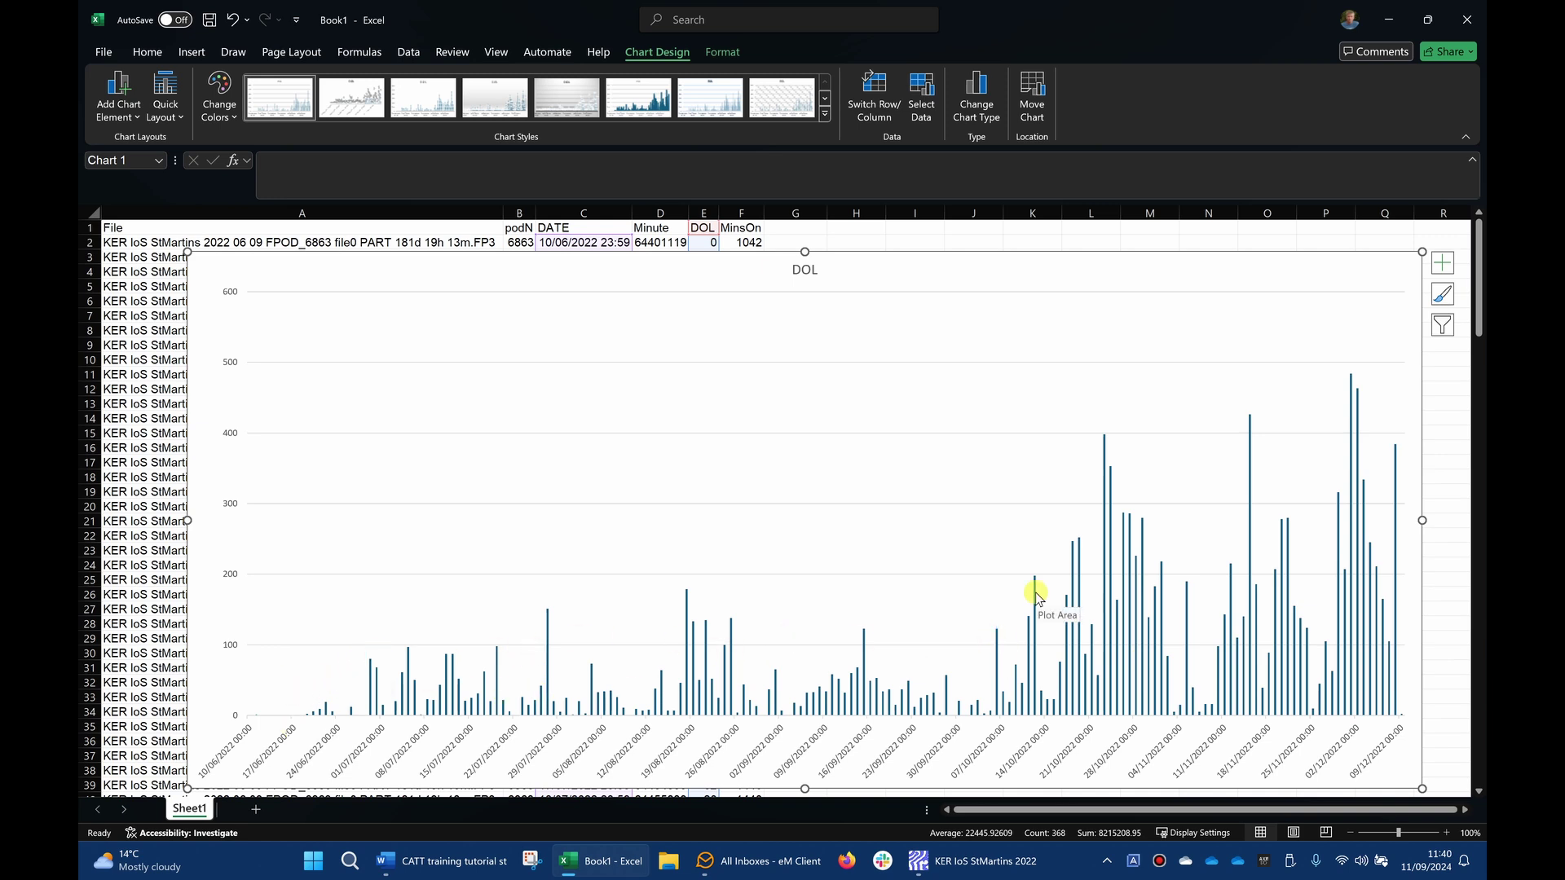
pyautogui.moveTo(1038, 597)
pyautogui.moveTo(847, 263); pyautogui.dragTo(830, 260)
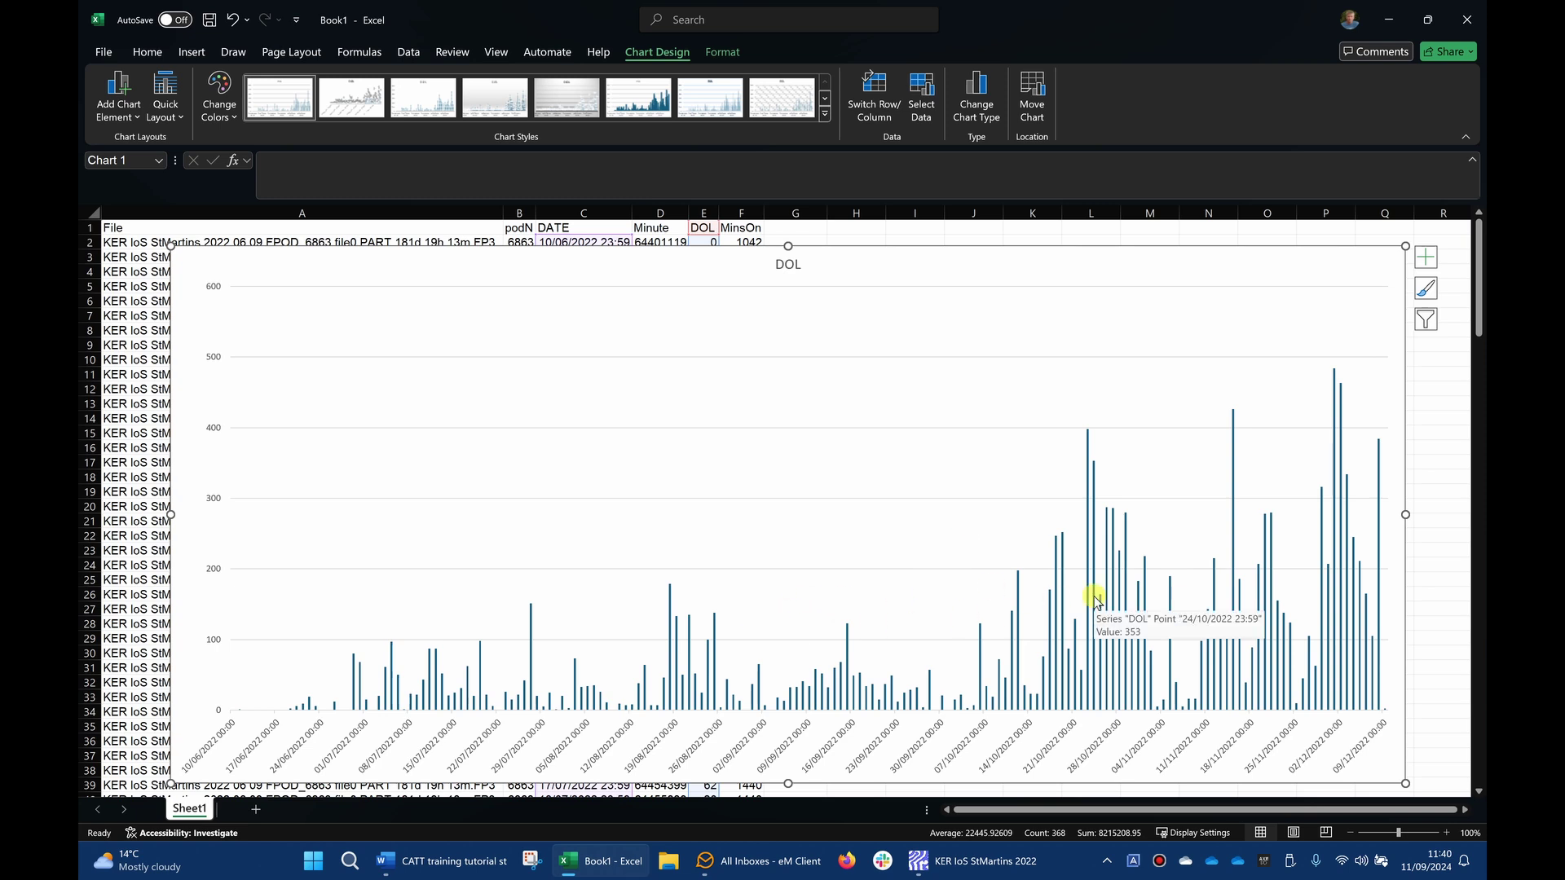
# - Add a blank Sheet2 to the workbook, and in the F-POD program export N of clicks per day to Results
pyautogui.click(256, 811)
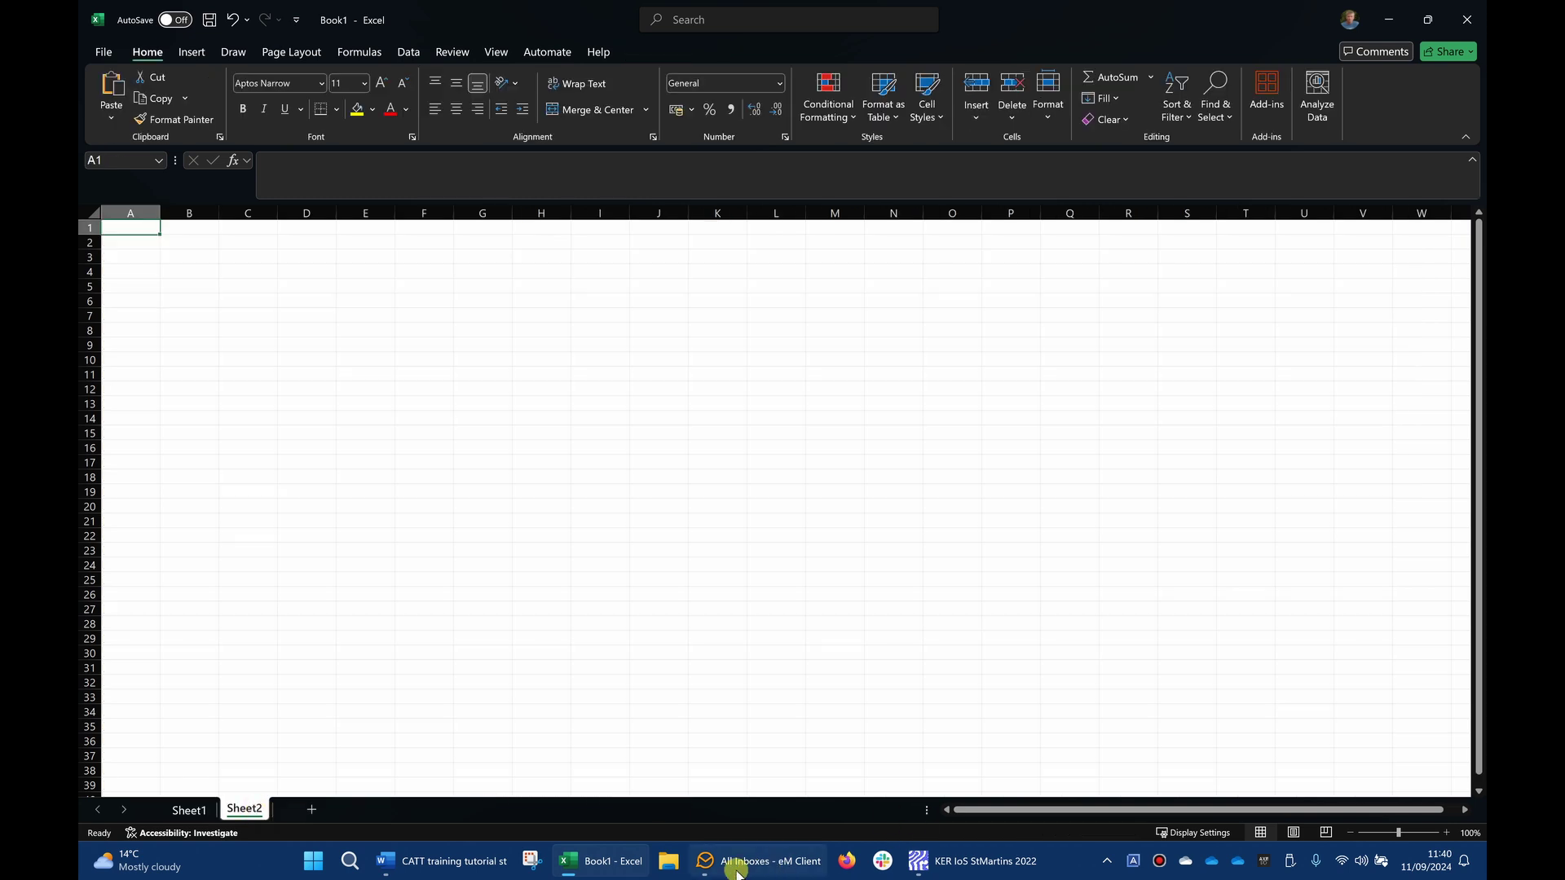
pyautogui.click(974, 867)
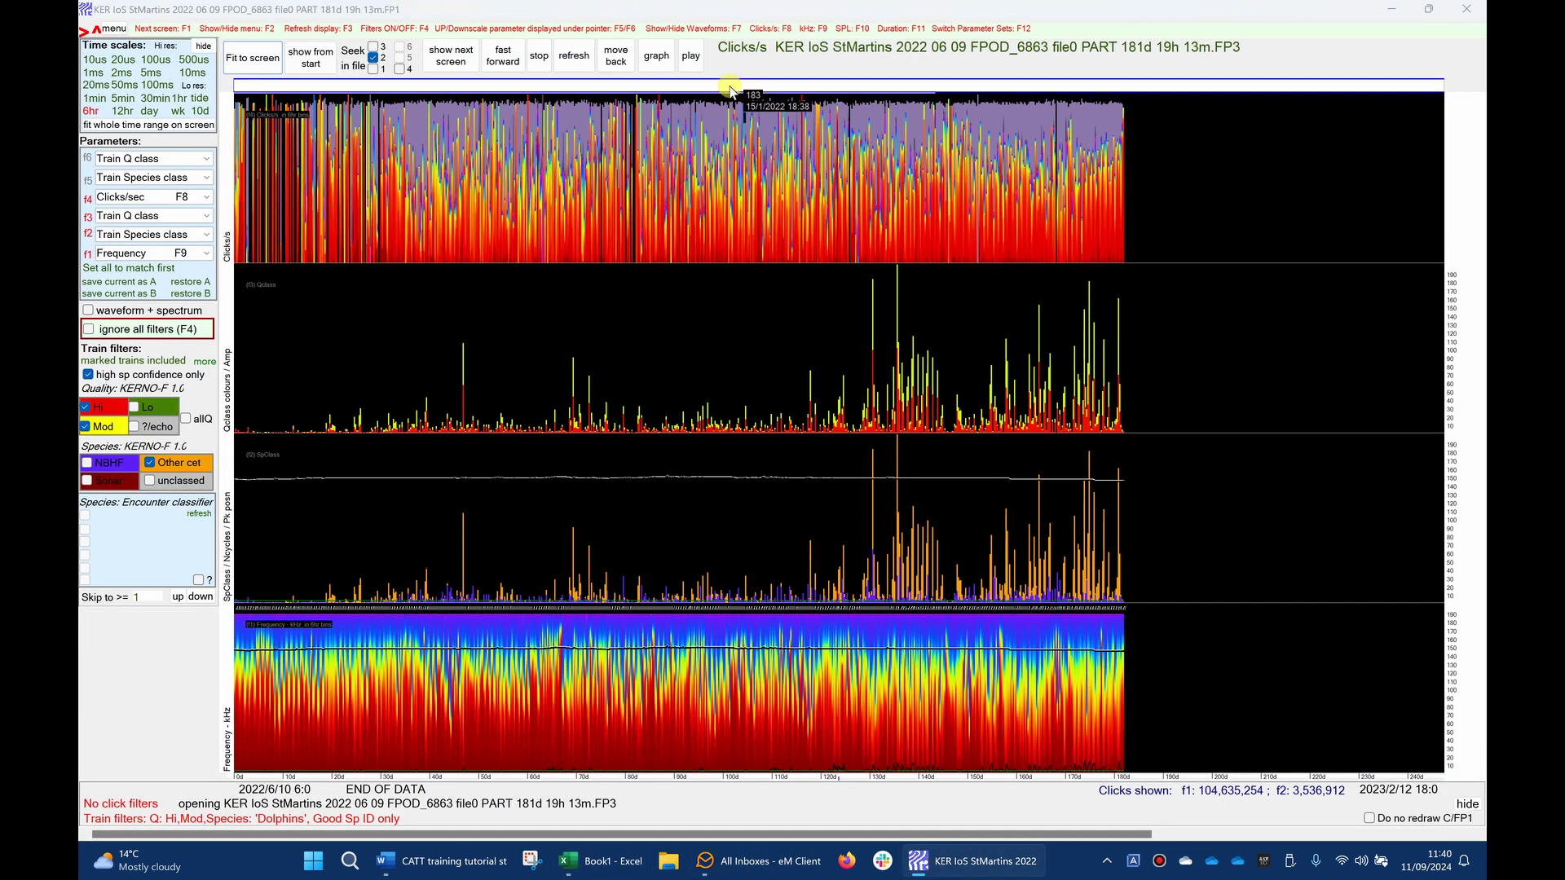
pyautogui.click(772, 105)
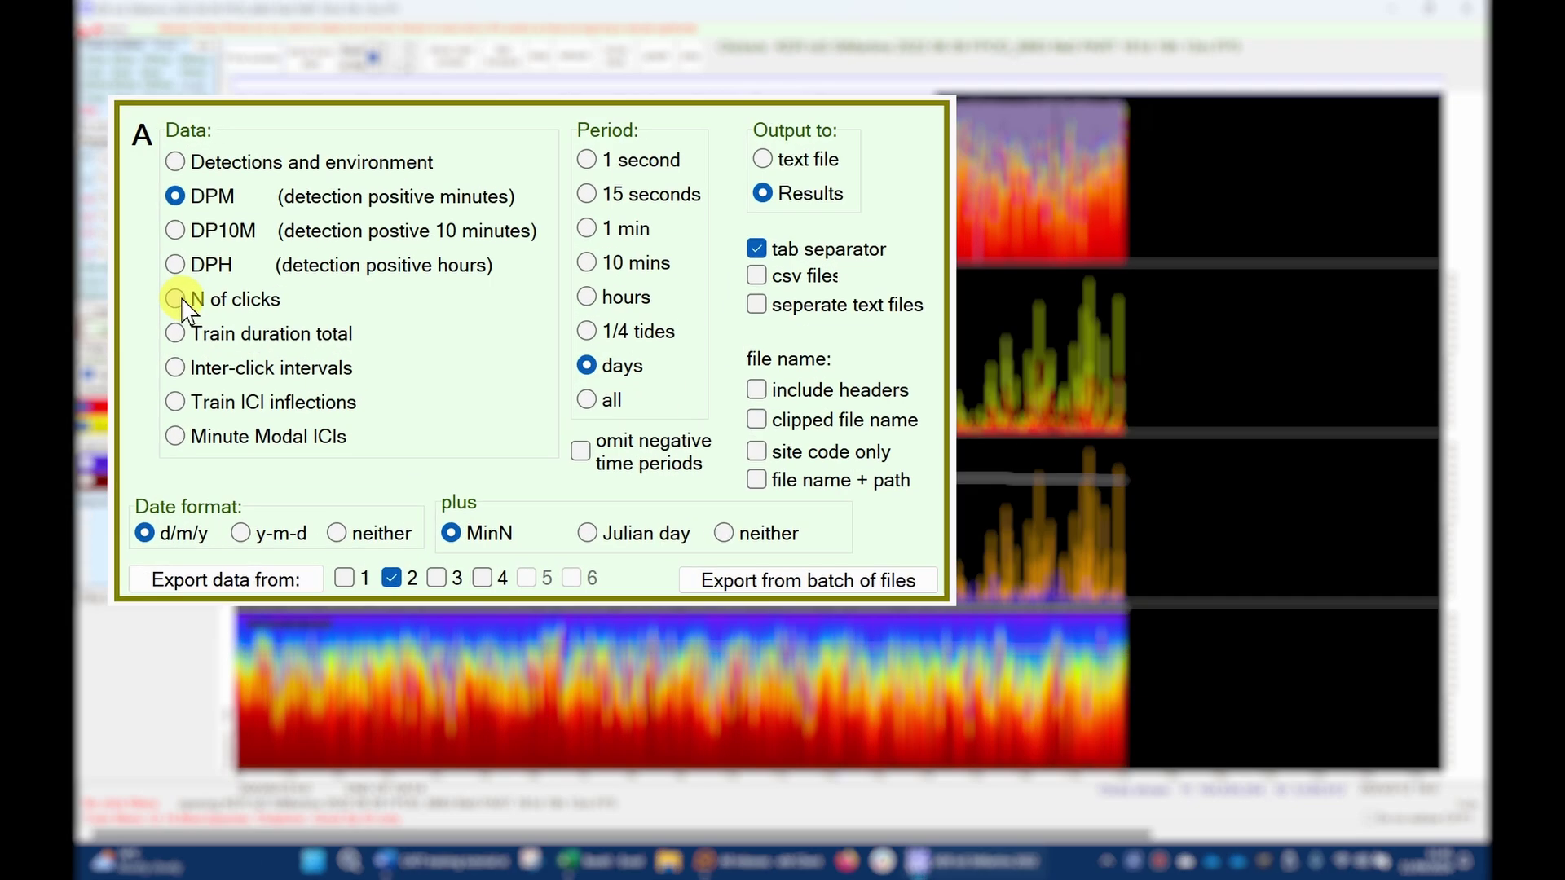
pyautogui.click(262, 286)
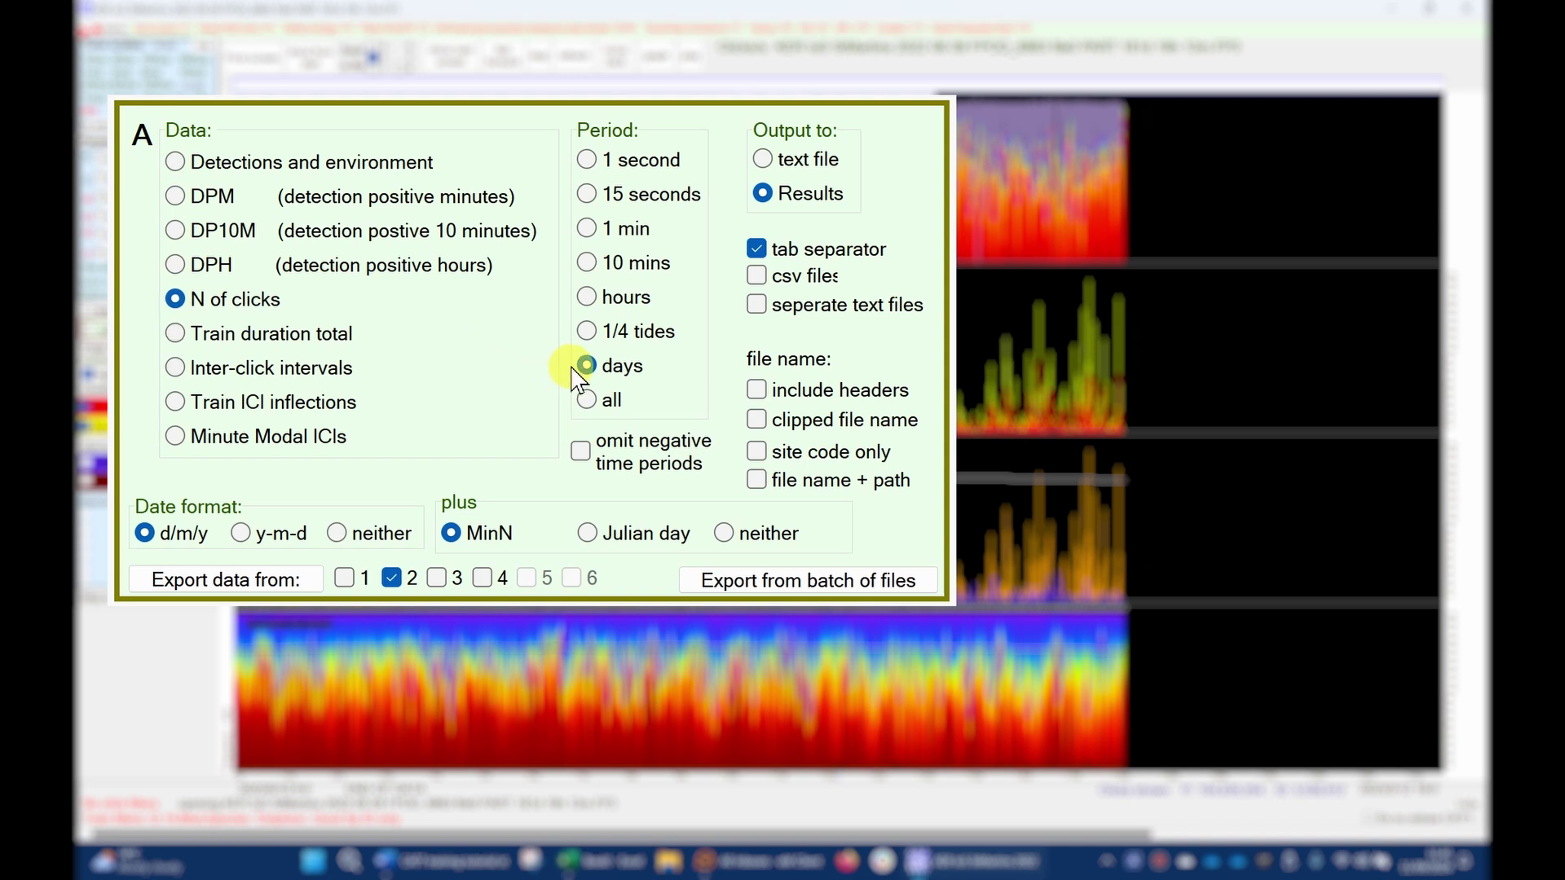
pyautogui.click(294, 437)
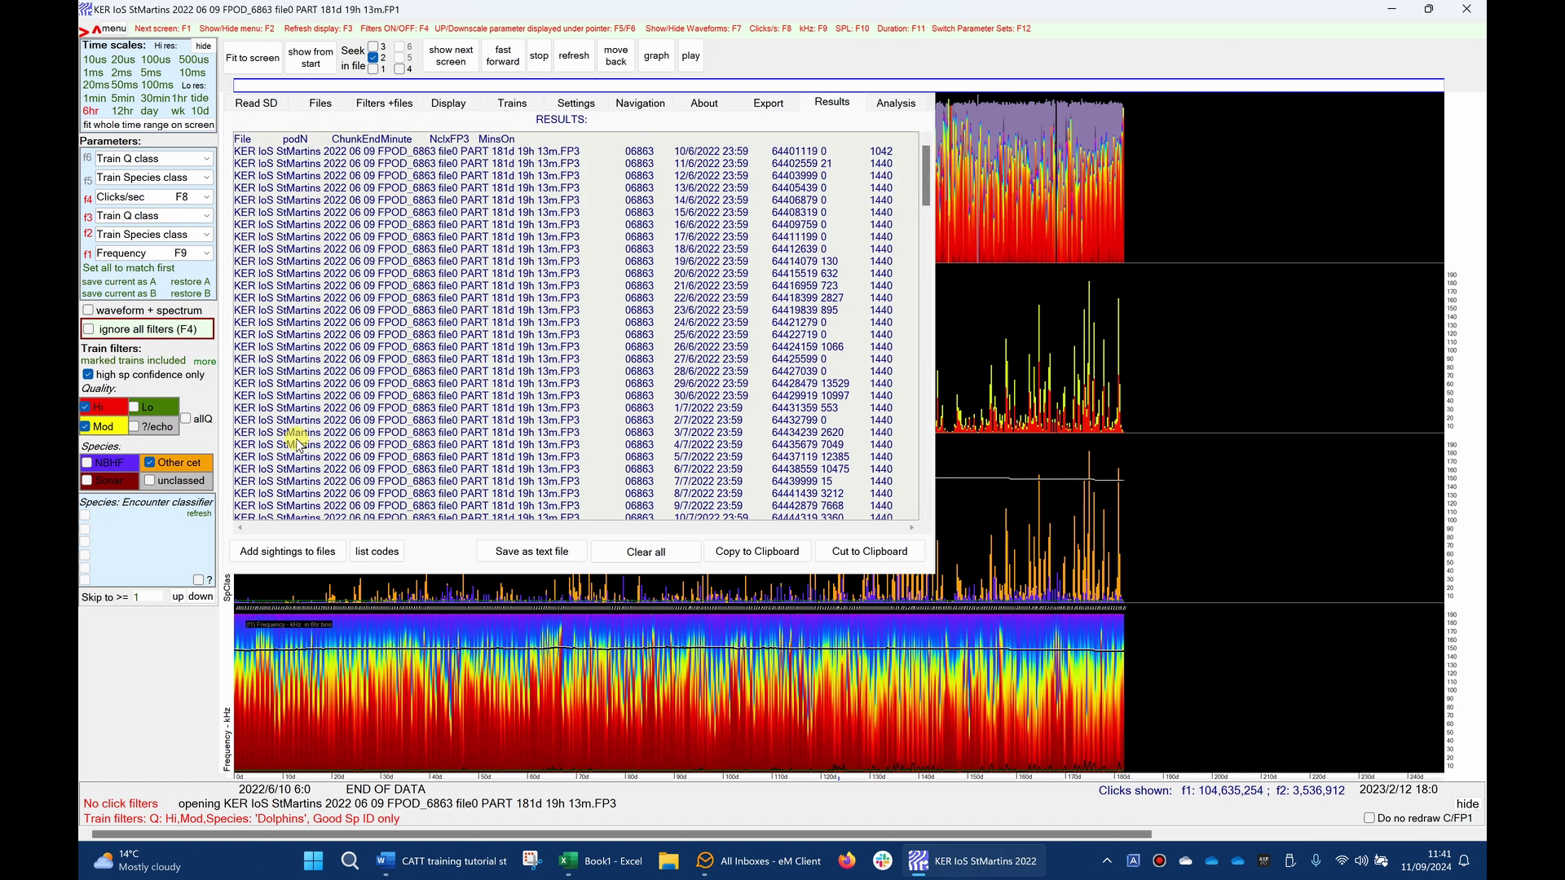
# - Cut the click results to the clipboard, paste them into Sheet2 from cell A1 and autofit all column widths
pyautogui.click(877, 557)
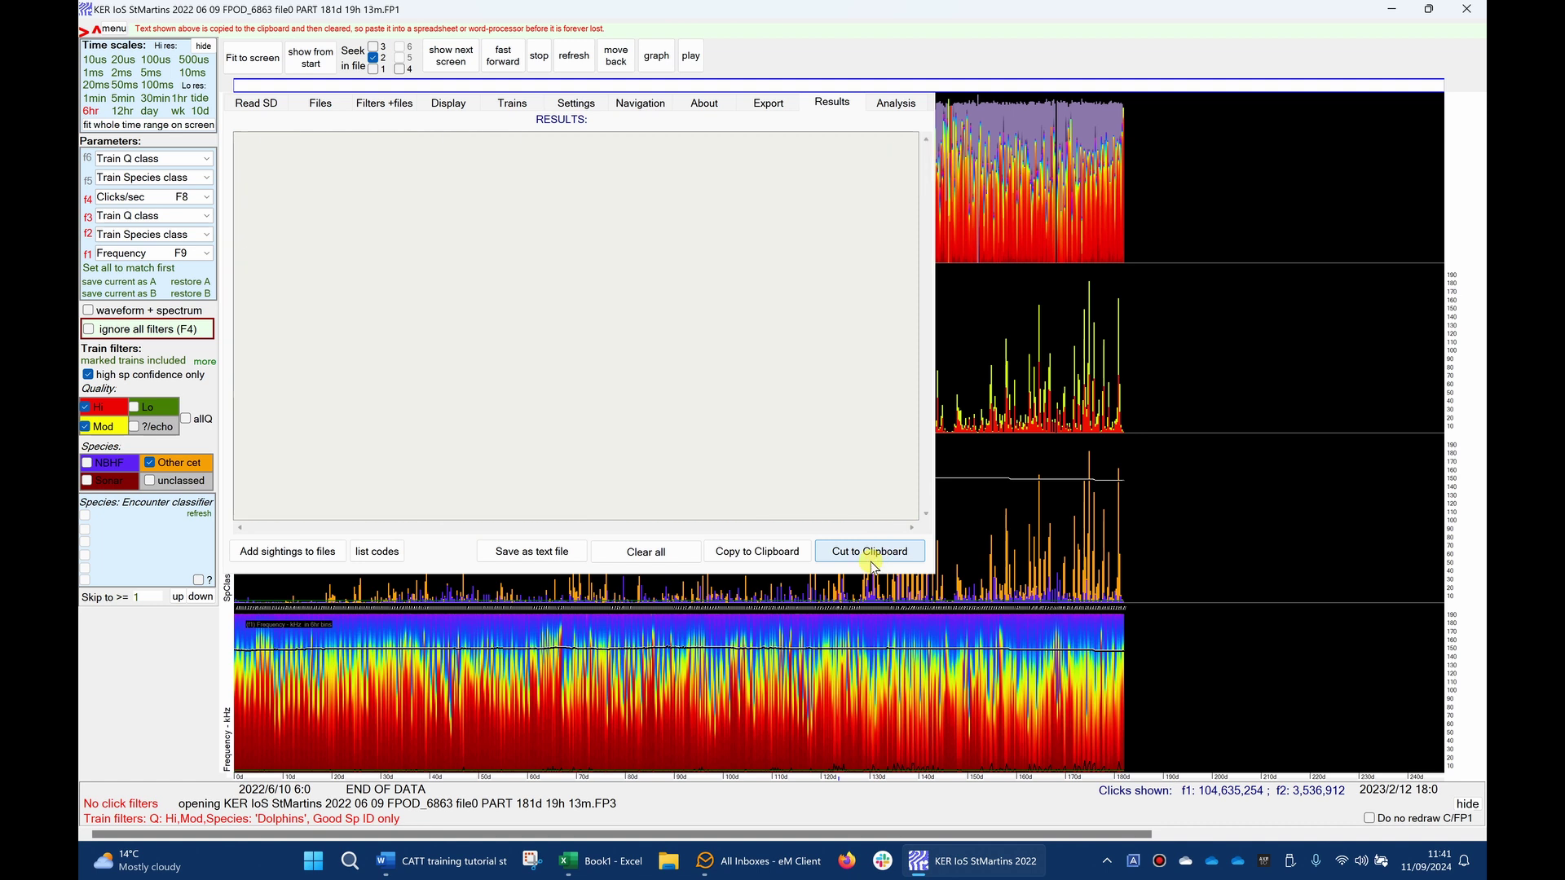
pyautogui.hotkey('alt', 'Tab')
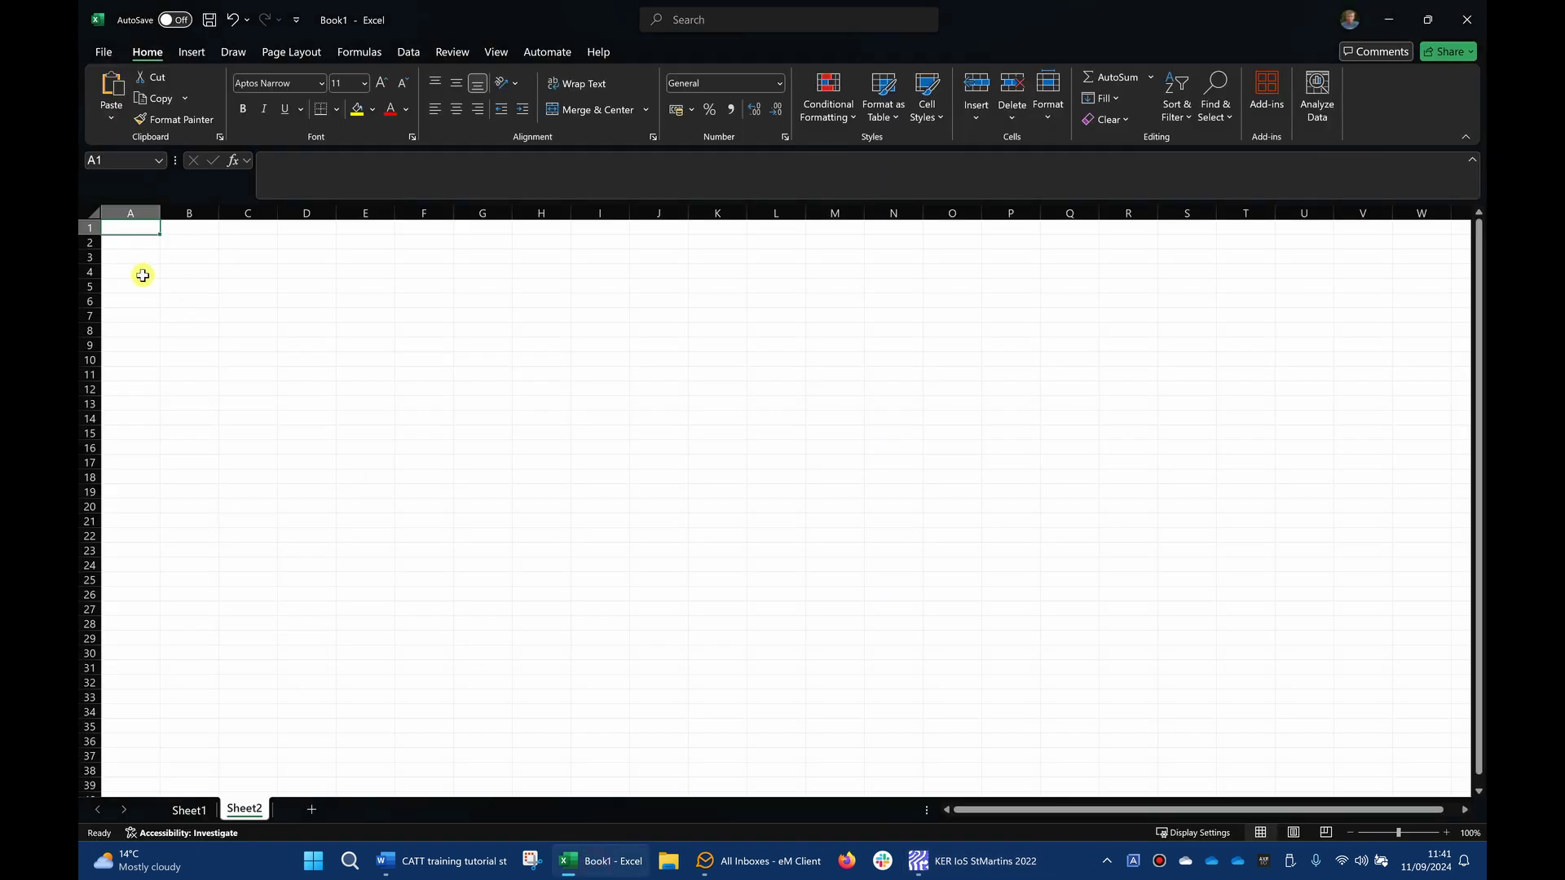
pyautogui.hotkey('ctrl', 'v')
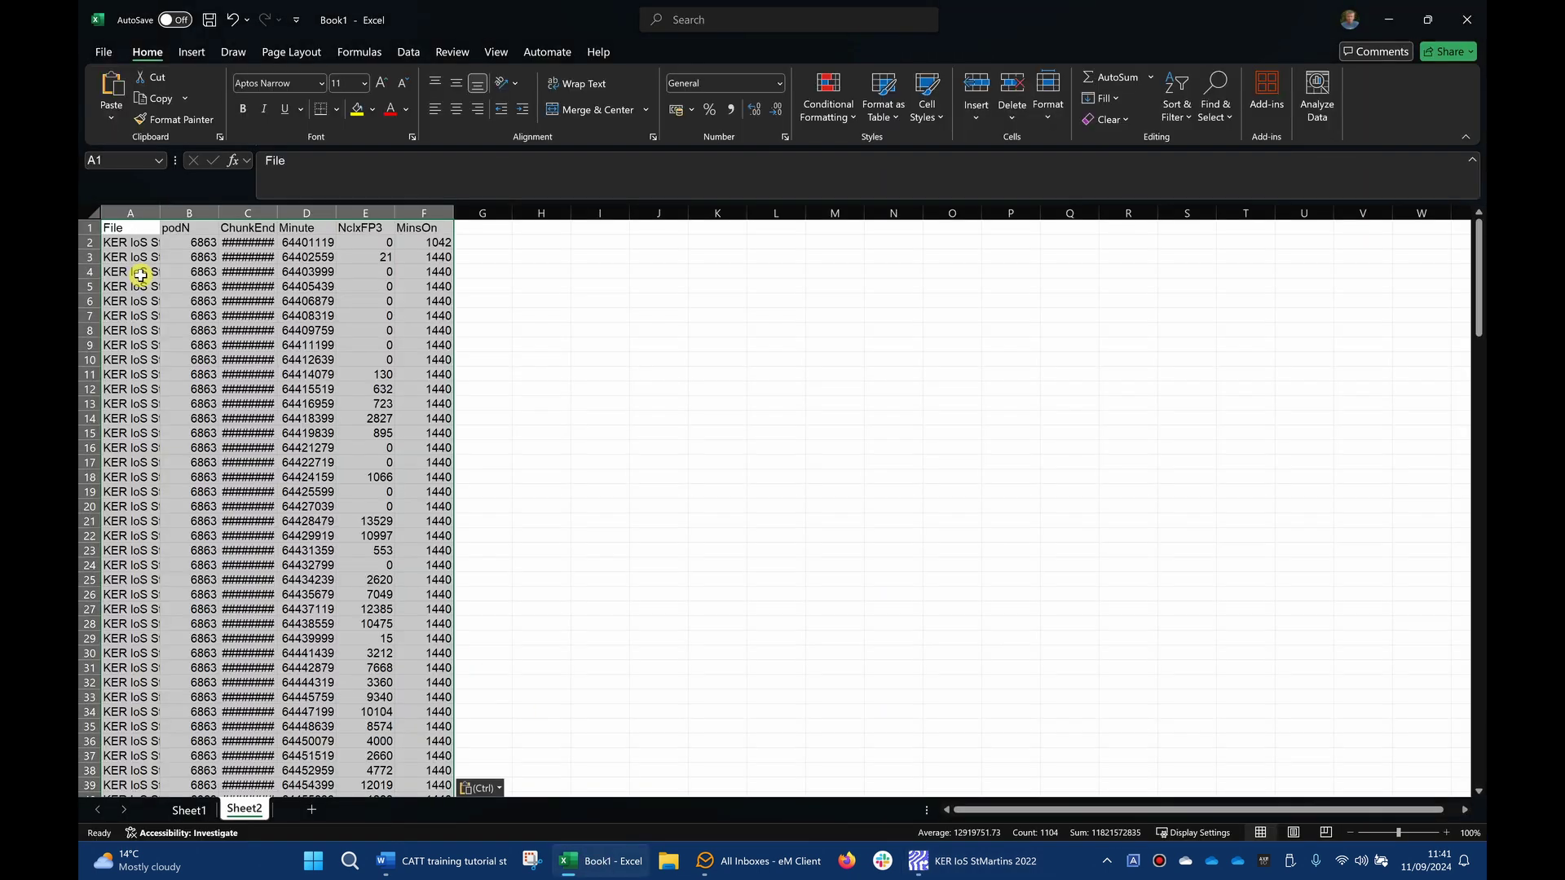
pyautogui.click(89, 218)
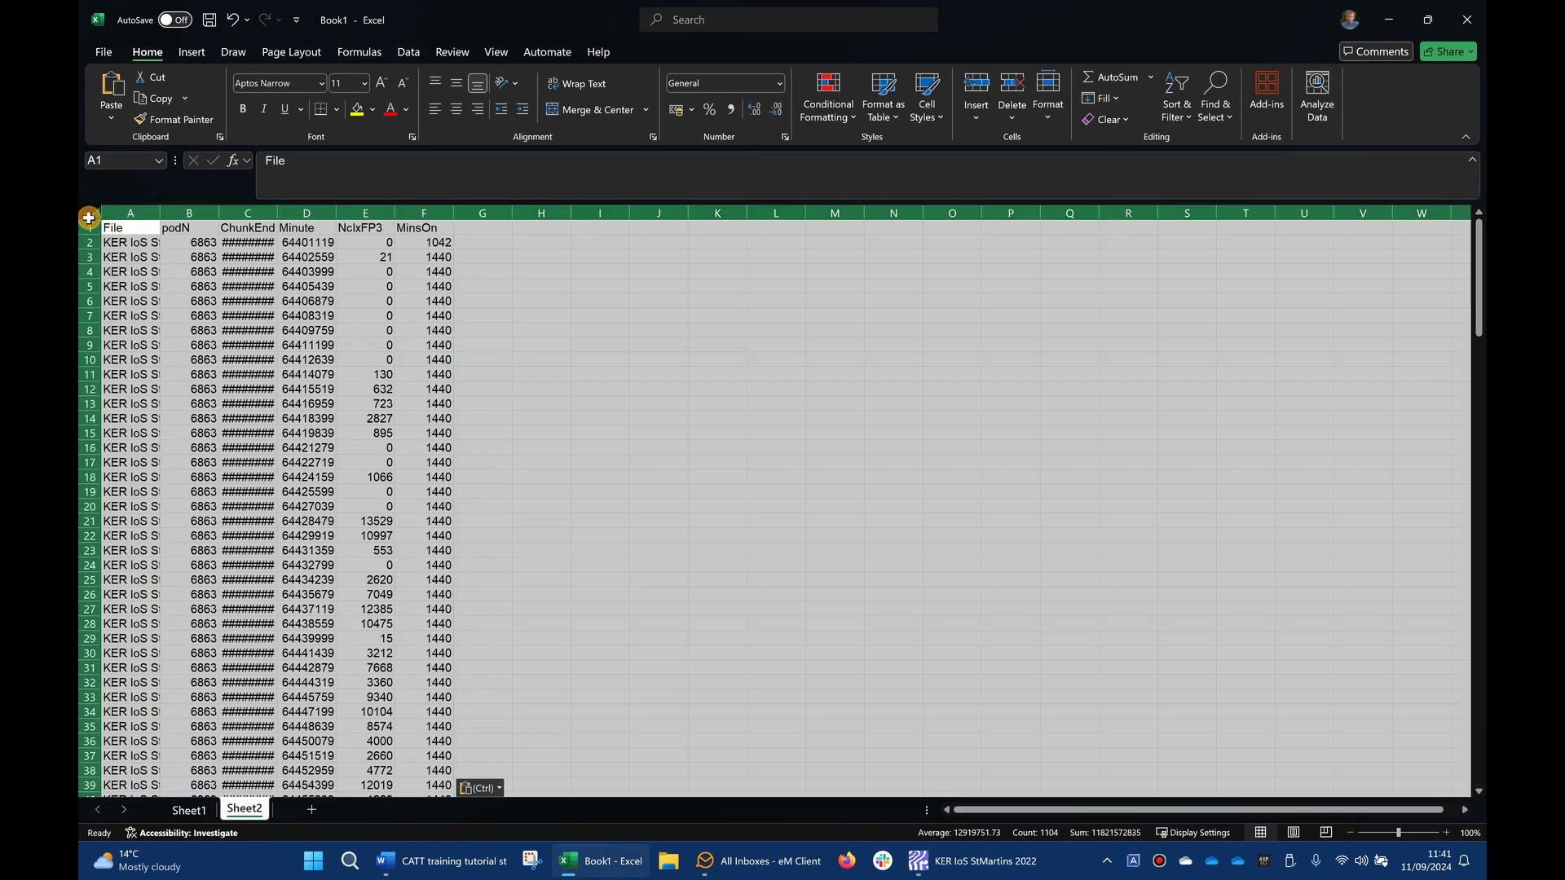
pyautogui.doubleClick(161, 219)
# - Rename the Sheet2 headers to DATE in cell C1 and CLICKS in cell E1
pyautogui.click(590, 232)
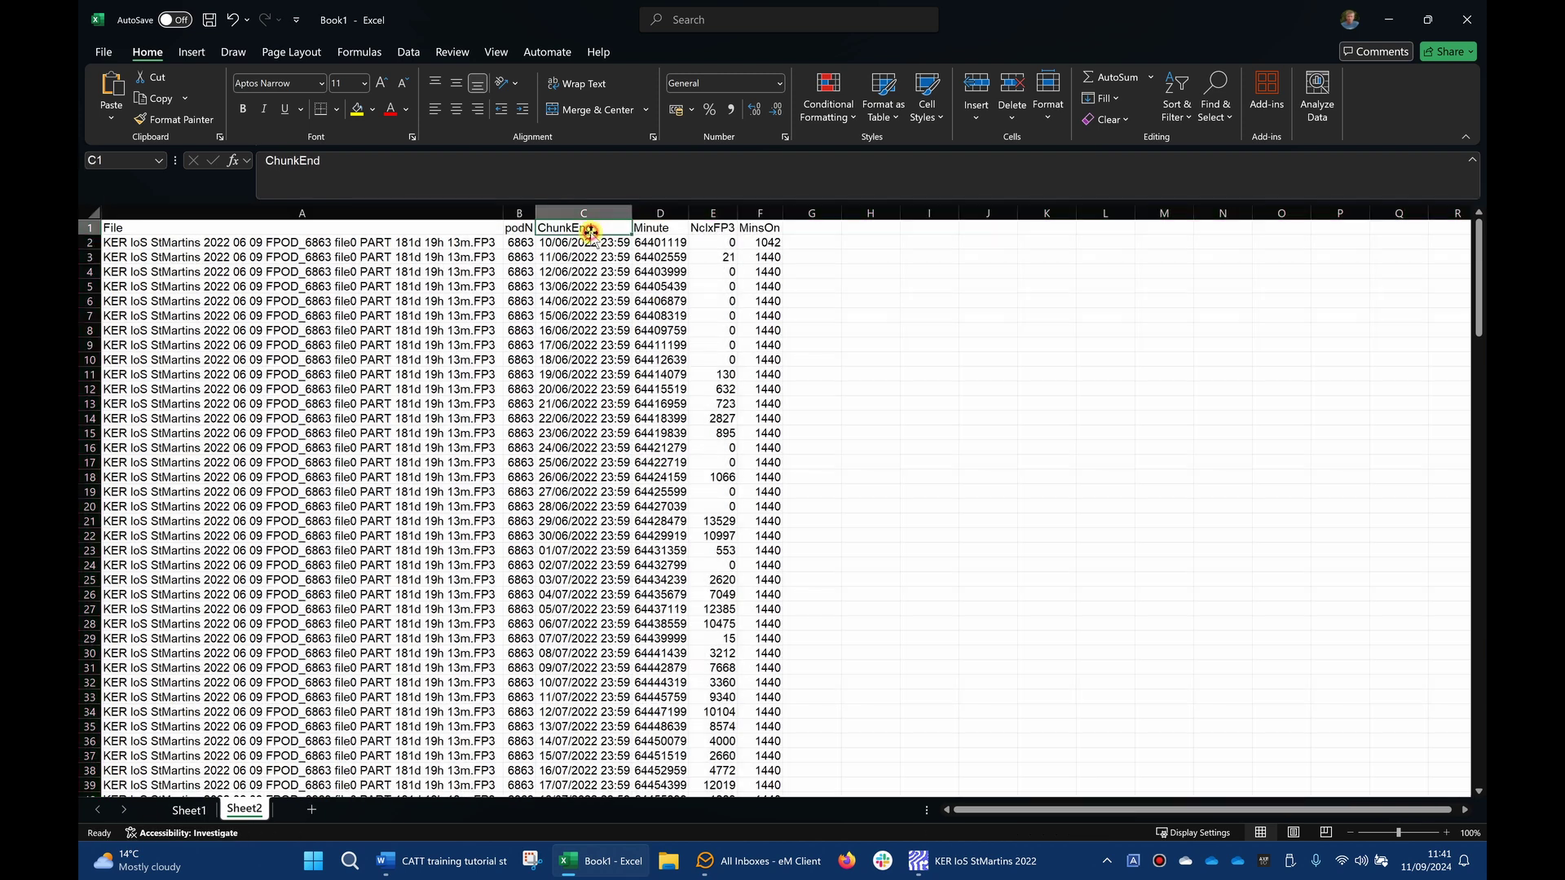
pyautogui.write('DATE')
pyautogui.press('Return')
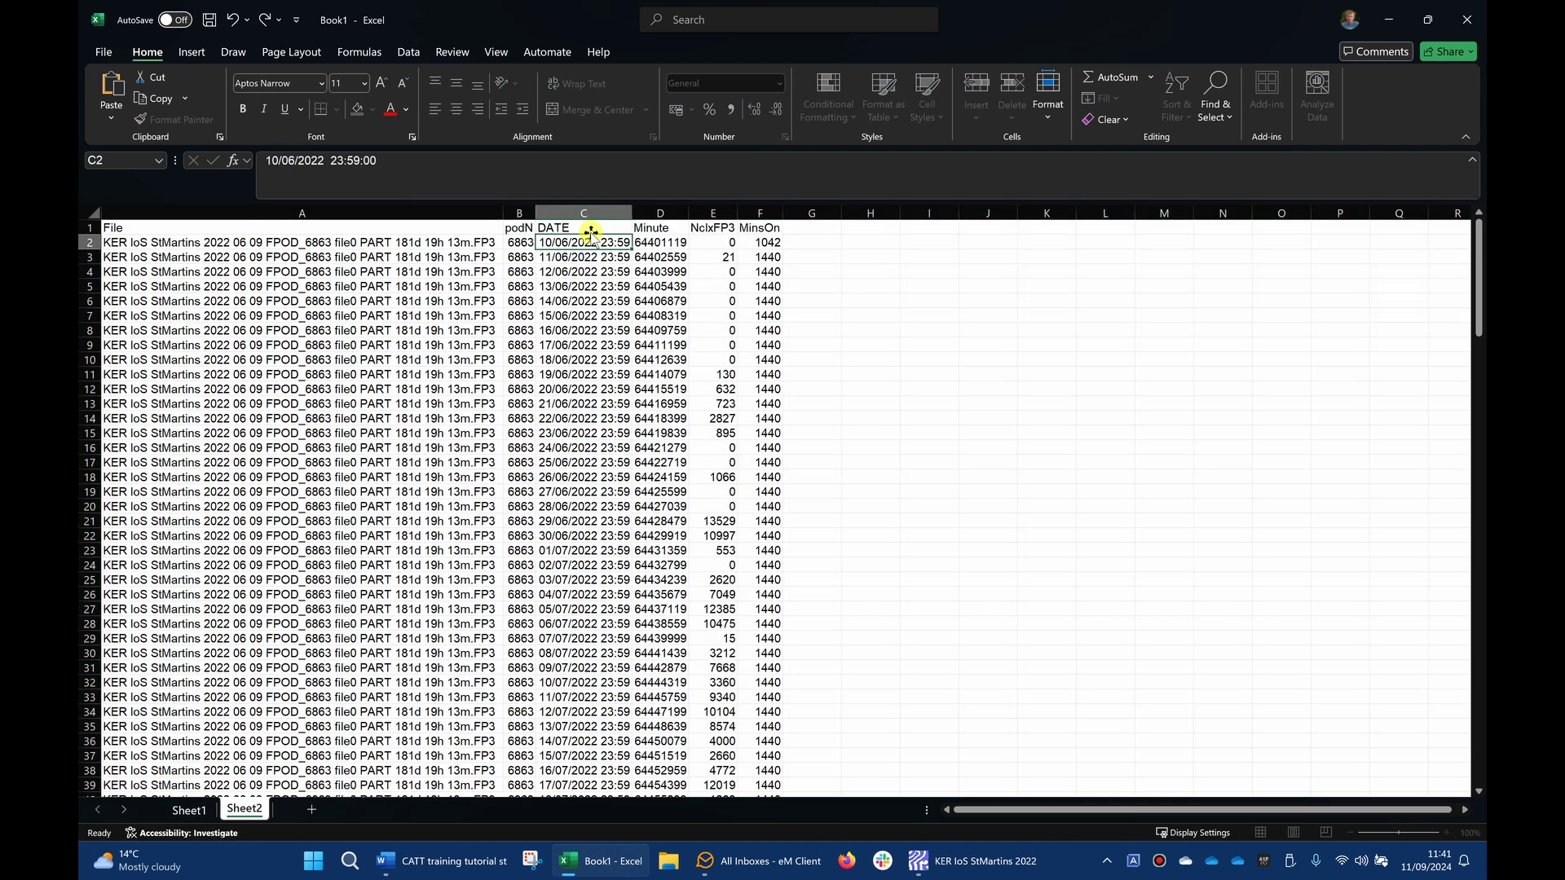
pyautogui.click(710, 229)
pyautogui.write('CLICK')
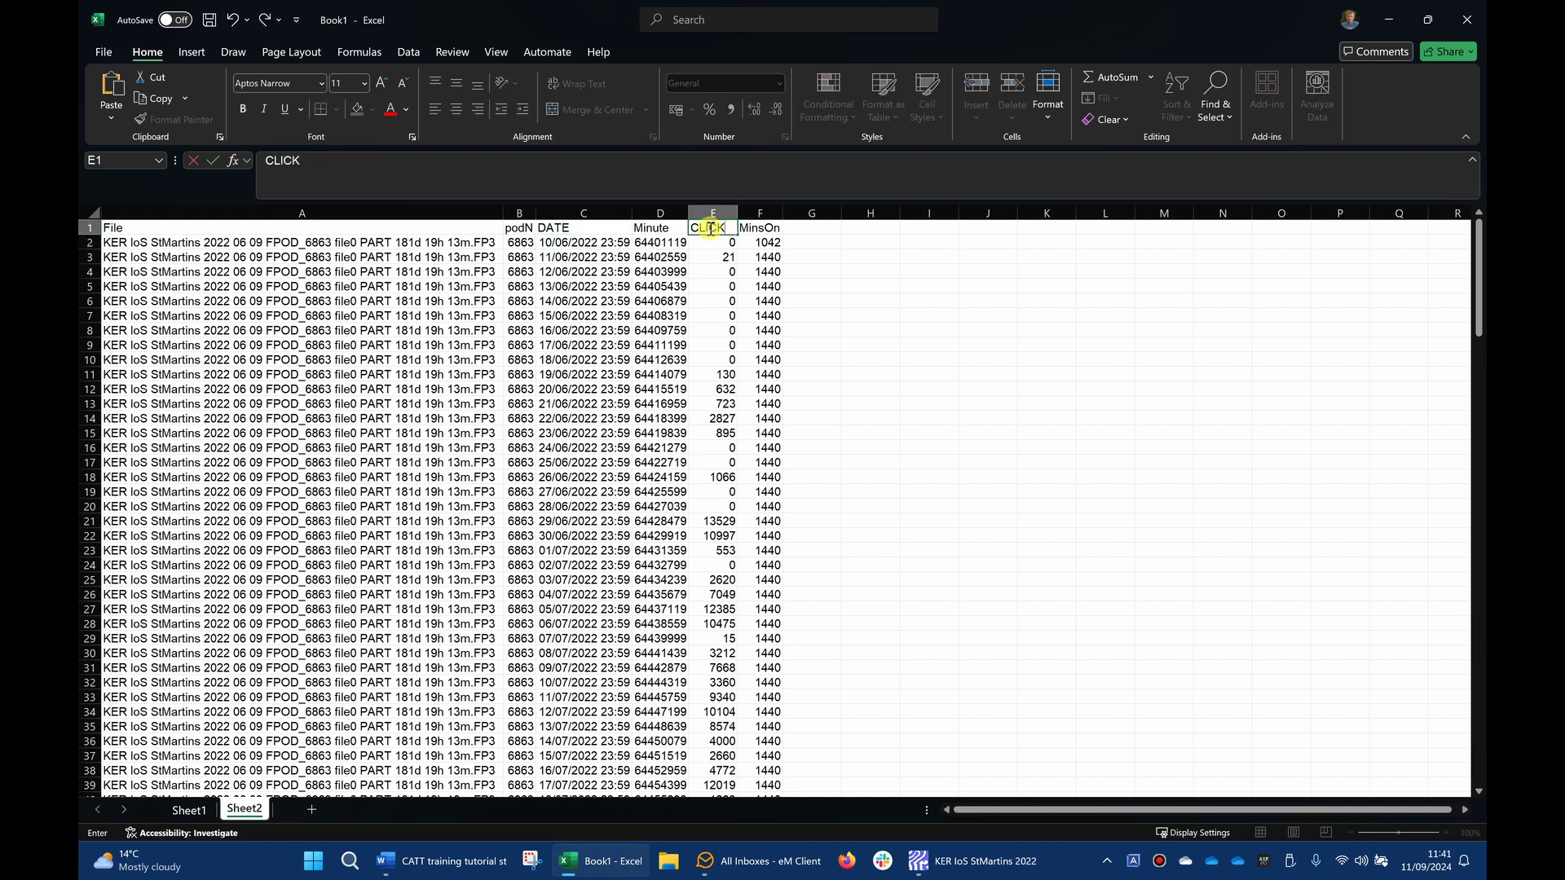
pyautogui.write('S')
pyautogui.press('Return')
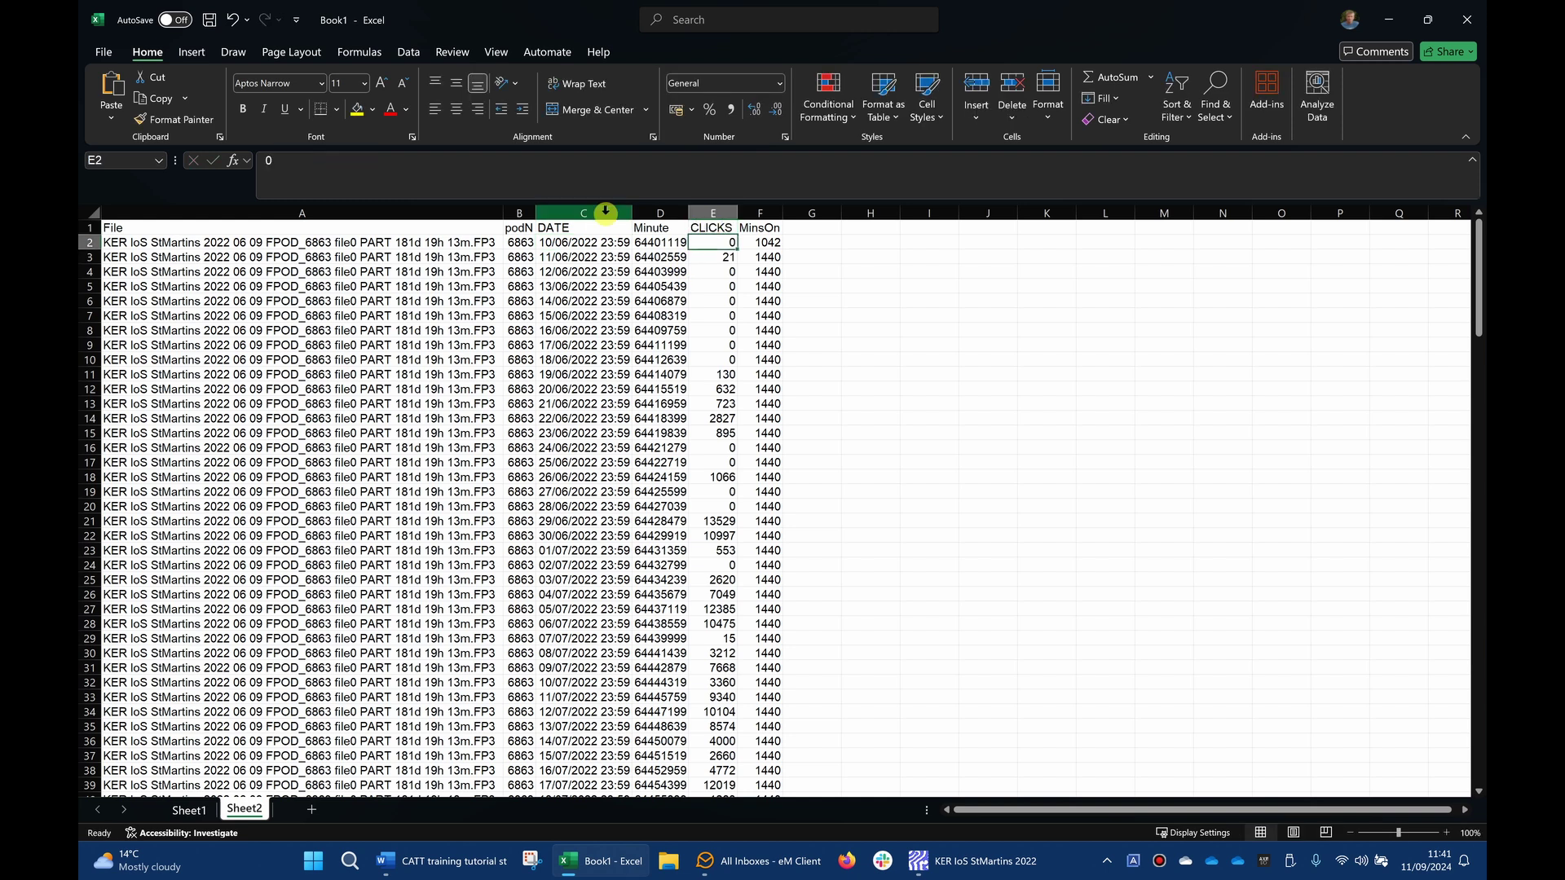
# - Insert a 2-D clustered column chart of the CLICKS column against the DATE column on Sheet2
pyautogui.click(609, 214)
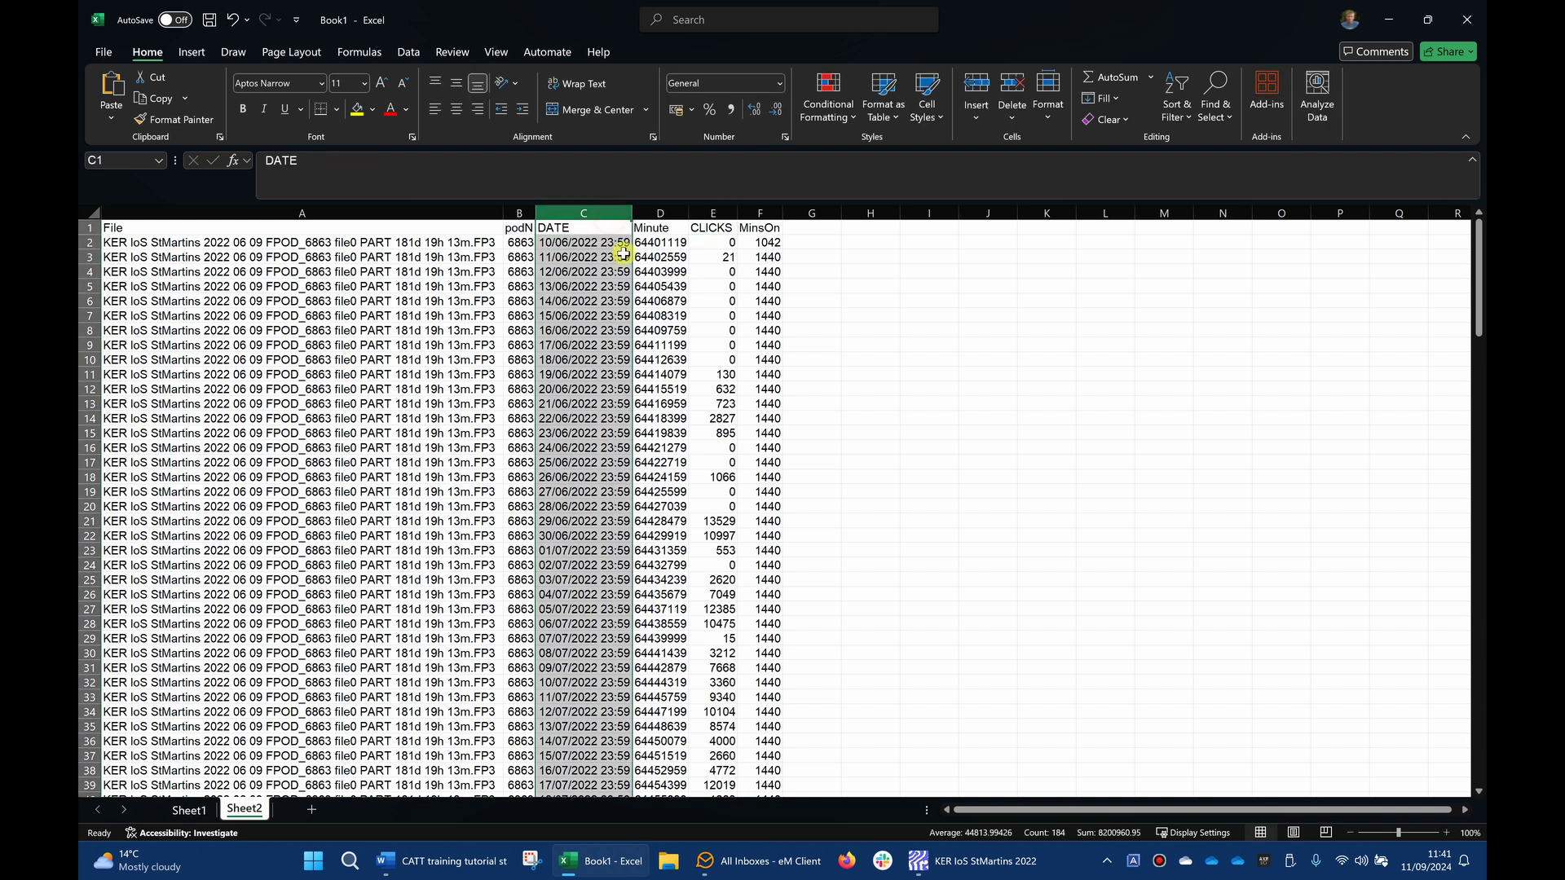
pyautogui.keyDown('ctrl'); pyautogui.click(711, 214); pyautogui.keyUp('ctrl')
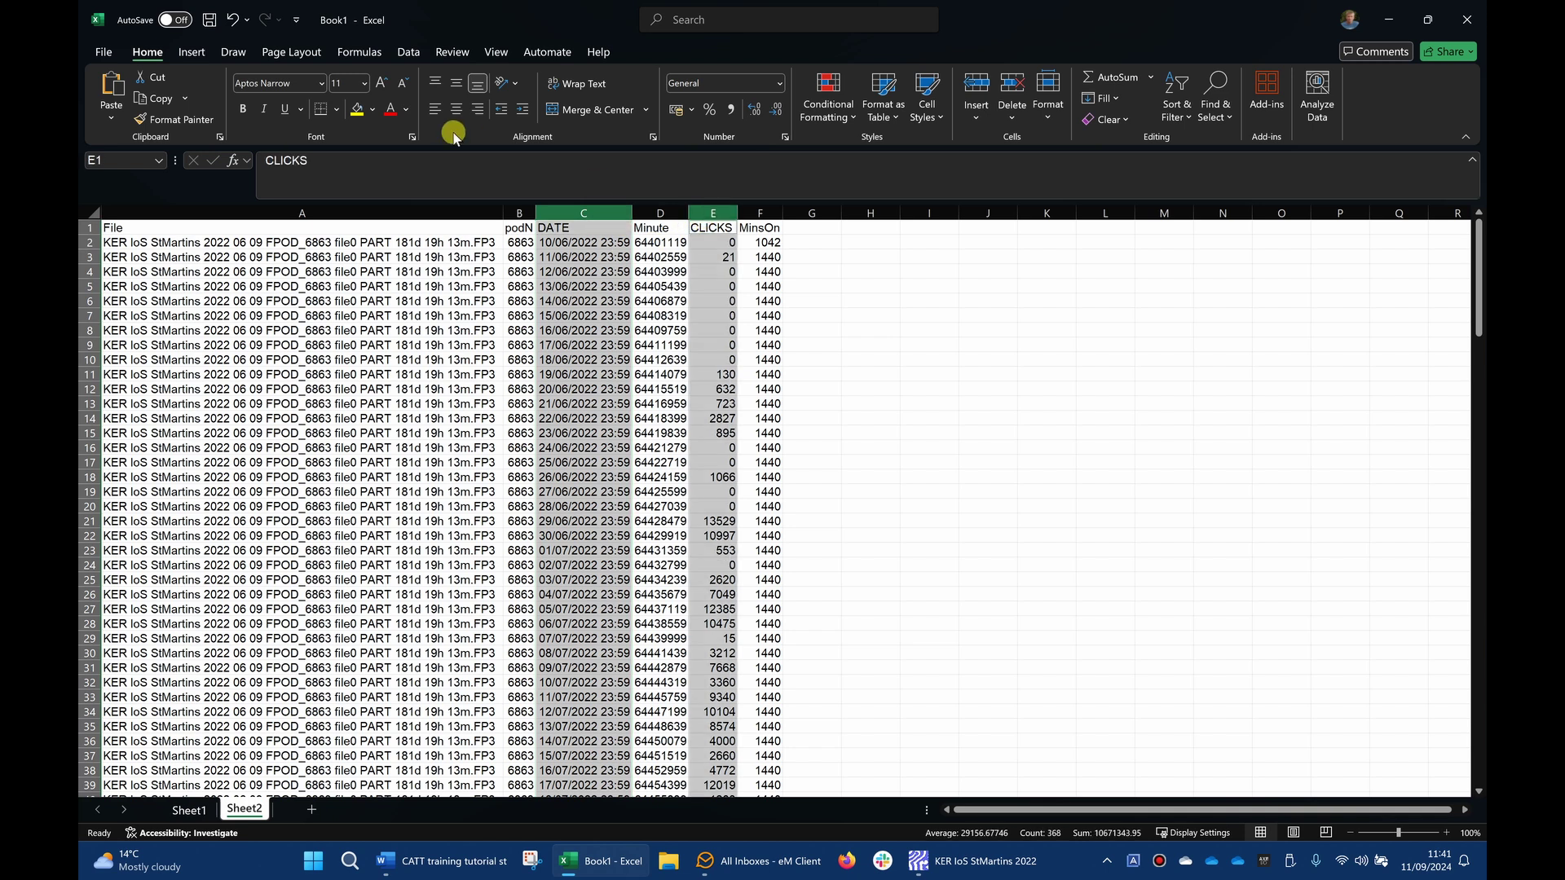
pyautogui.click(187, 51)
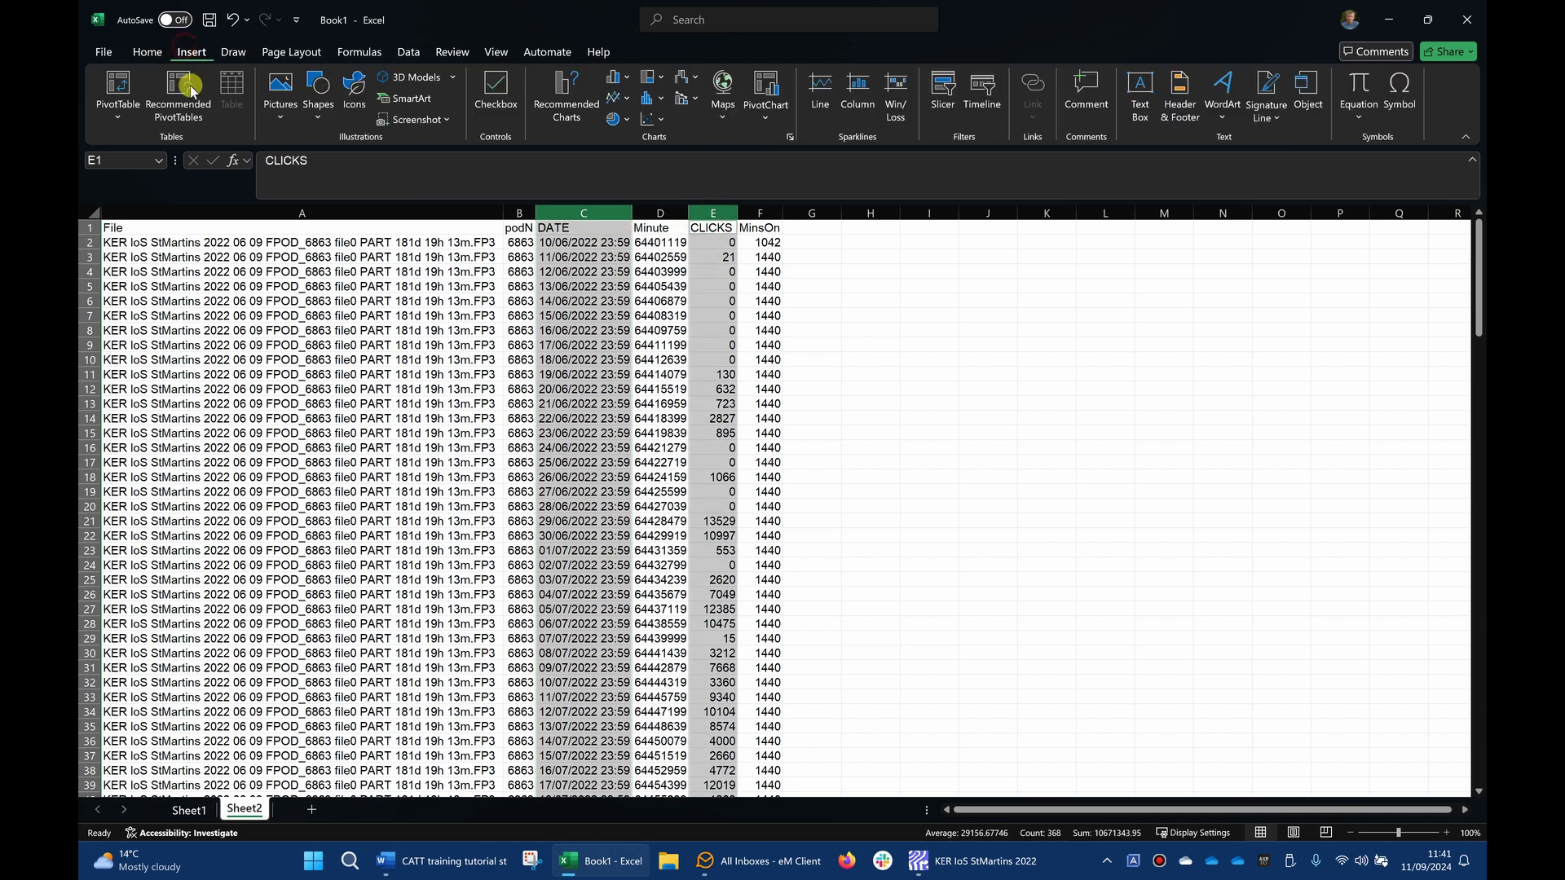
pyautogui.click(626, 79)
pyautogui.click(627, 114)
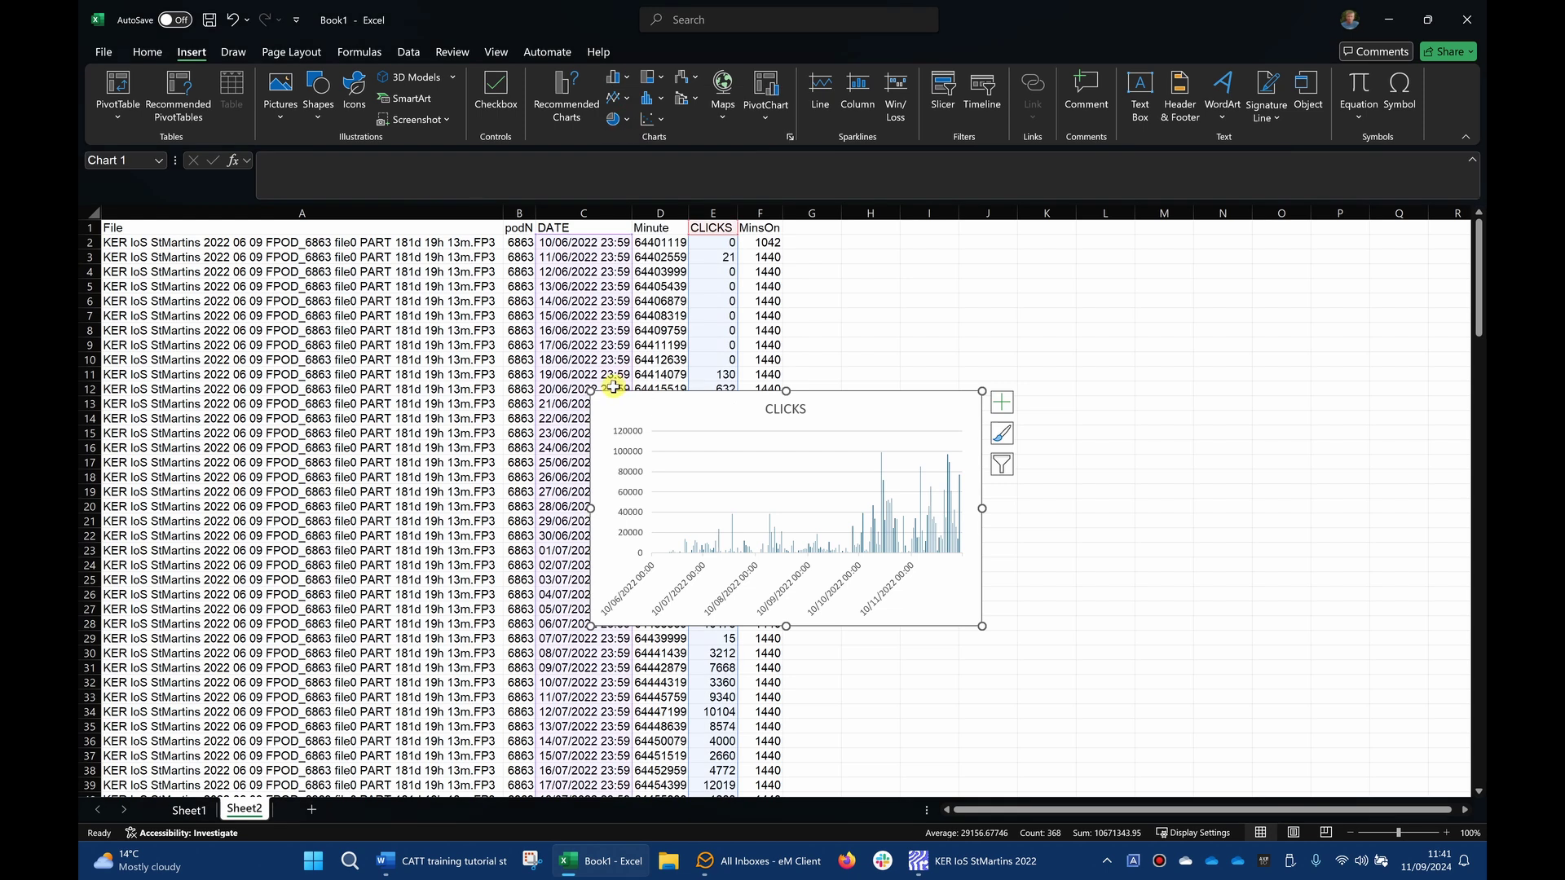
# - Enlarge the CLICKS chart on Sheet2 until it nearly fills the visible sheet
pyautogui.moveTo(587, 387); pyautogui.dragTo(155, 226)
pyautogui.moveTo(982, 626); pyautogui.dragTo(1413, 795)
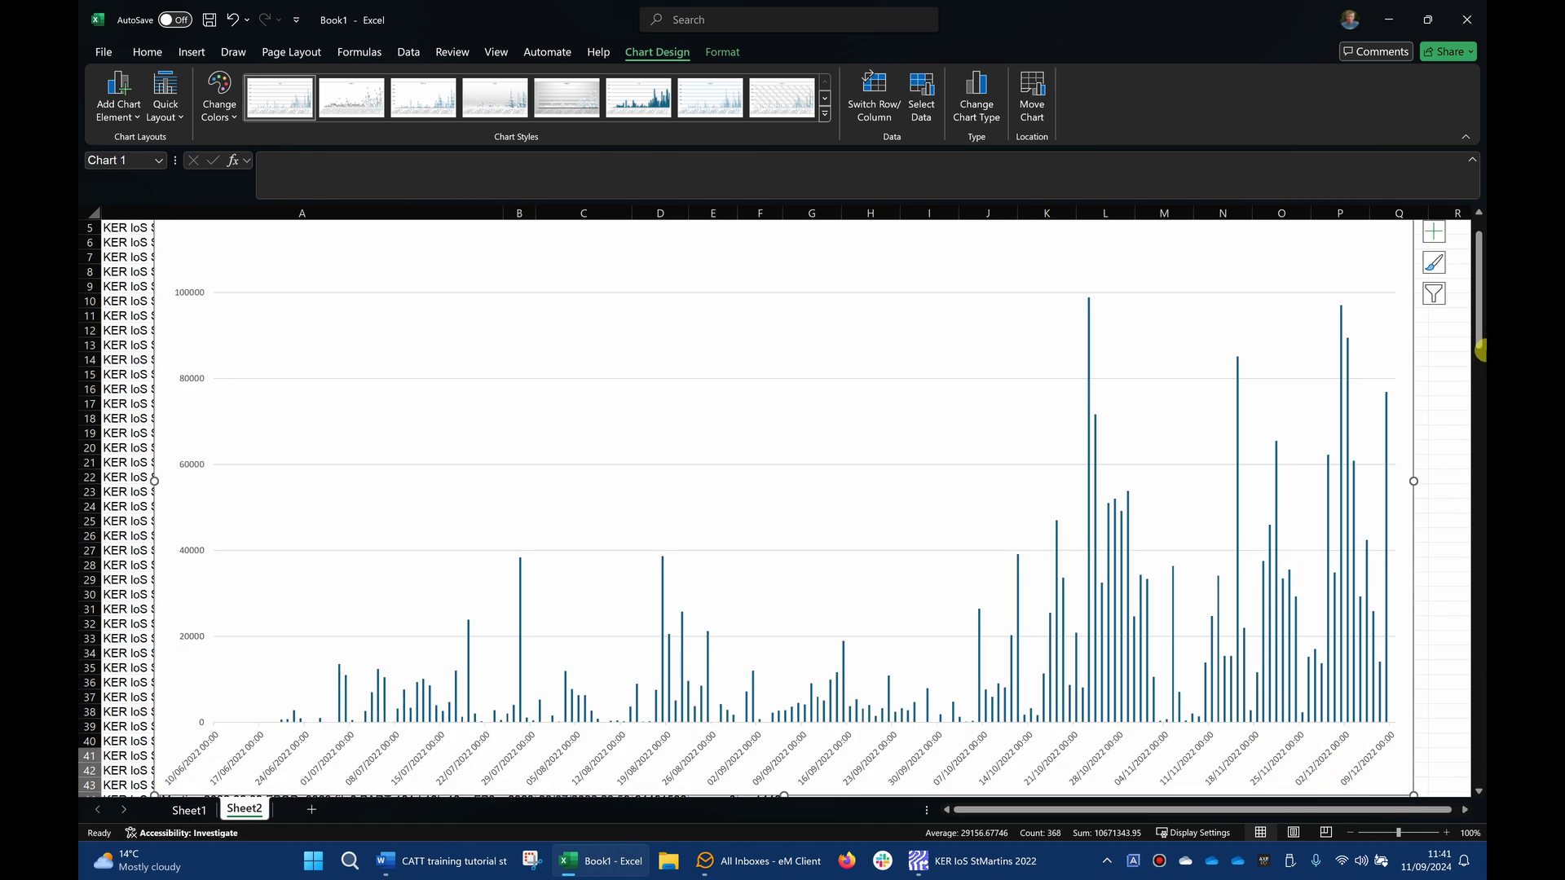
pyautogui.moveTo(1479, 339); pyautogui.dragTo(1479, 313)
# - Enlarge the DOL chart on Sheet1 to nearly fill the visible sheet and compare its pattern with the CLICKS chart on Sheet2
pyautogui.click(186, 809)
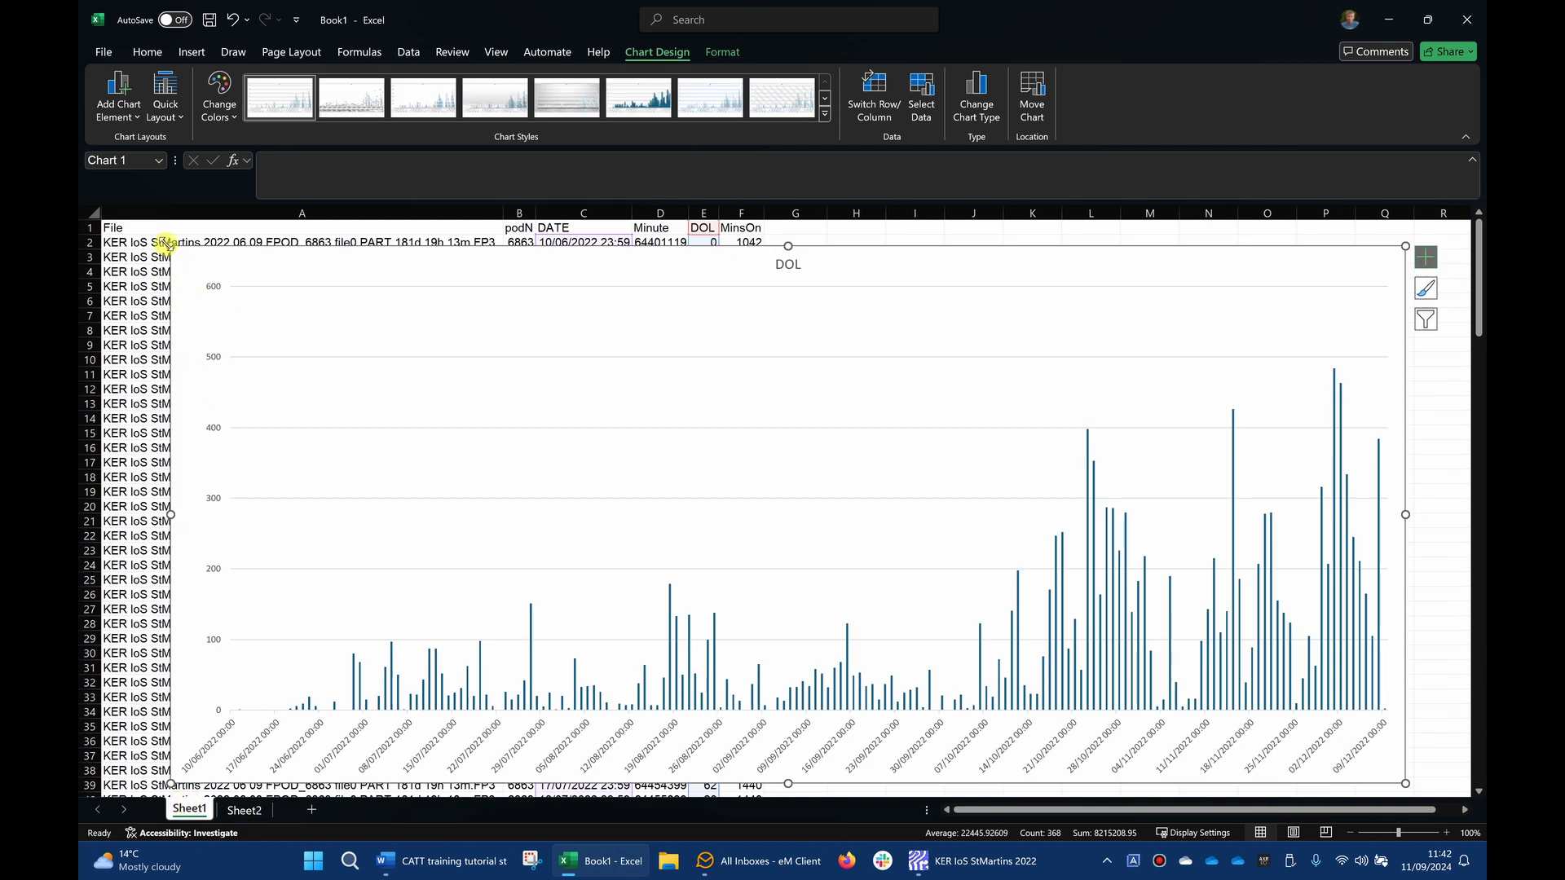
pyautogui.moveTo(170, 246); pyautogui.dragTo(142, 226)
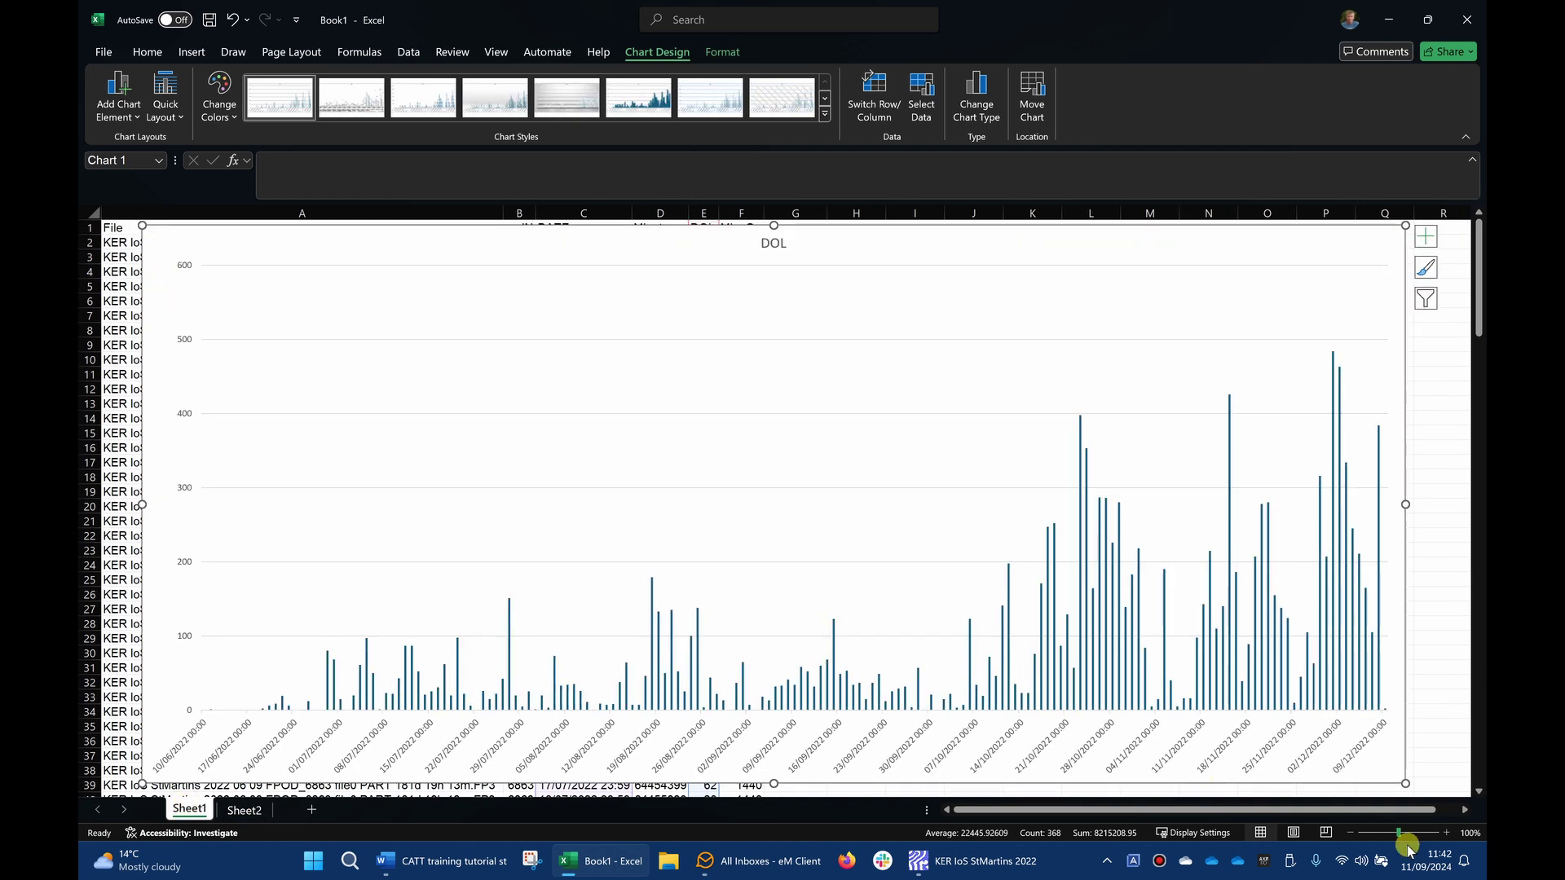
pyautogui.moveTo(1404, 784); pyautogui.dragTo(1441, 792)
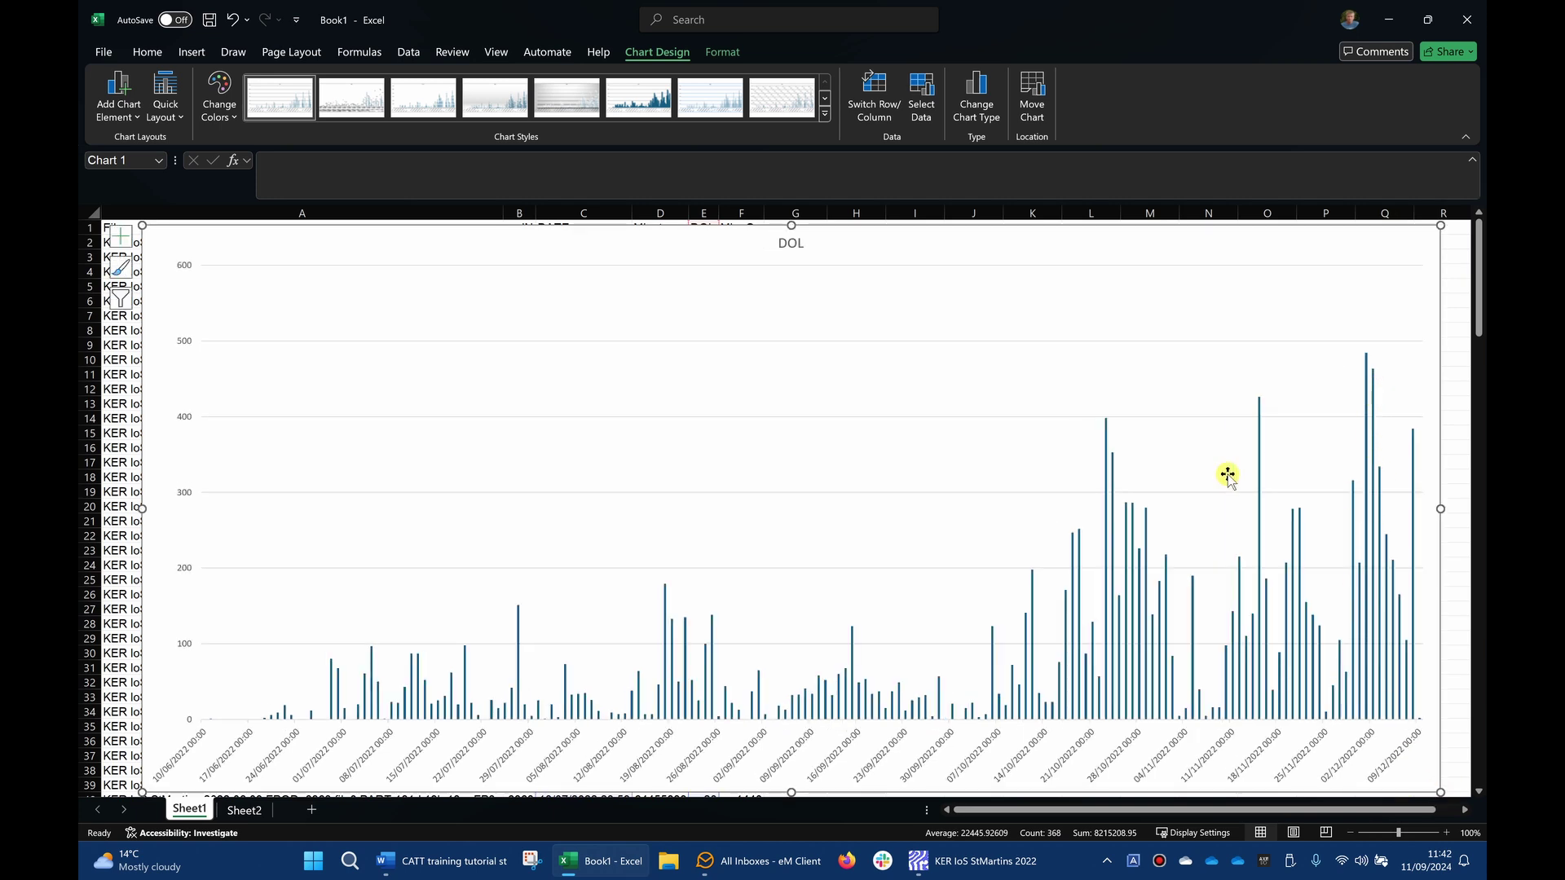
pyautogui.click(243, 810)
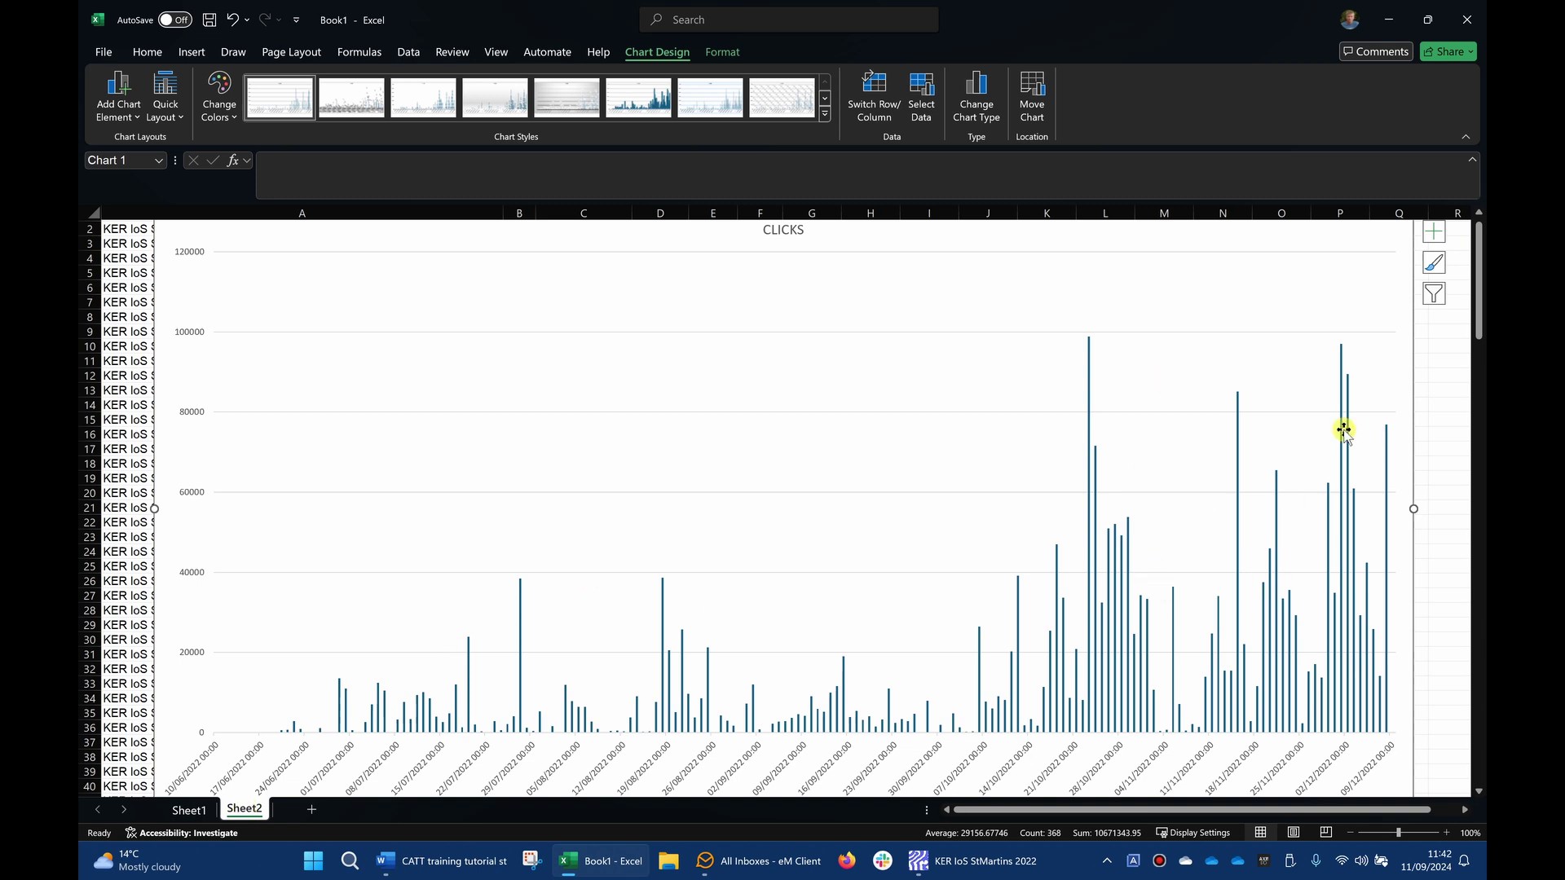
pyautogui.click(179, 809)
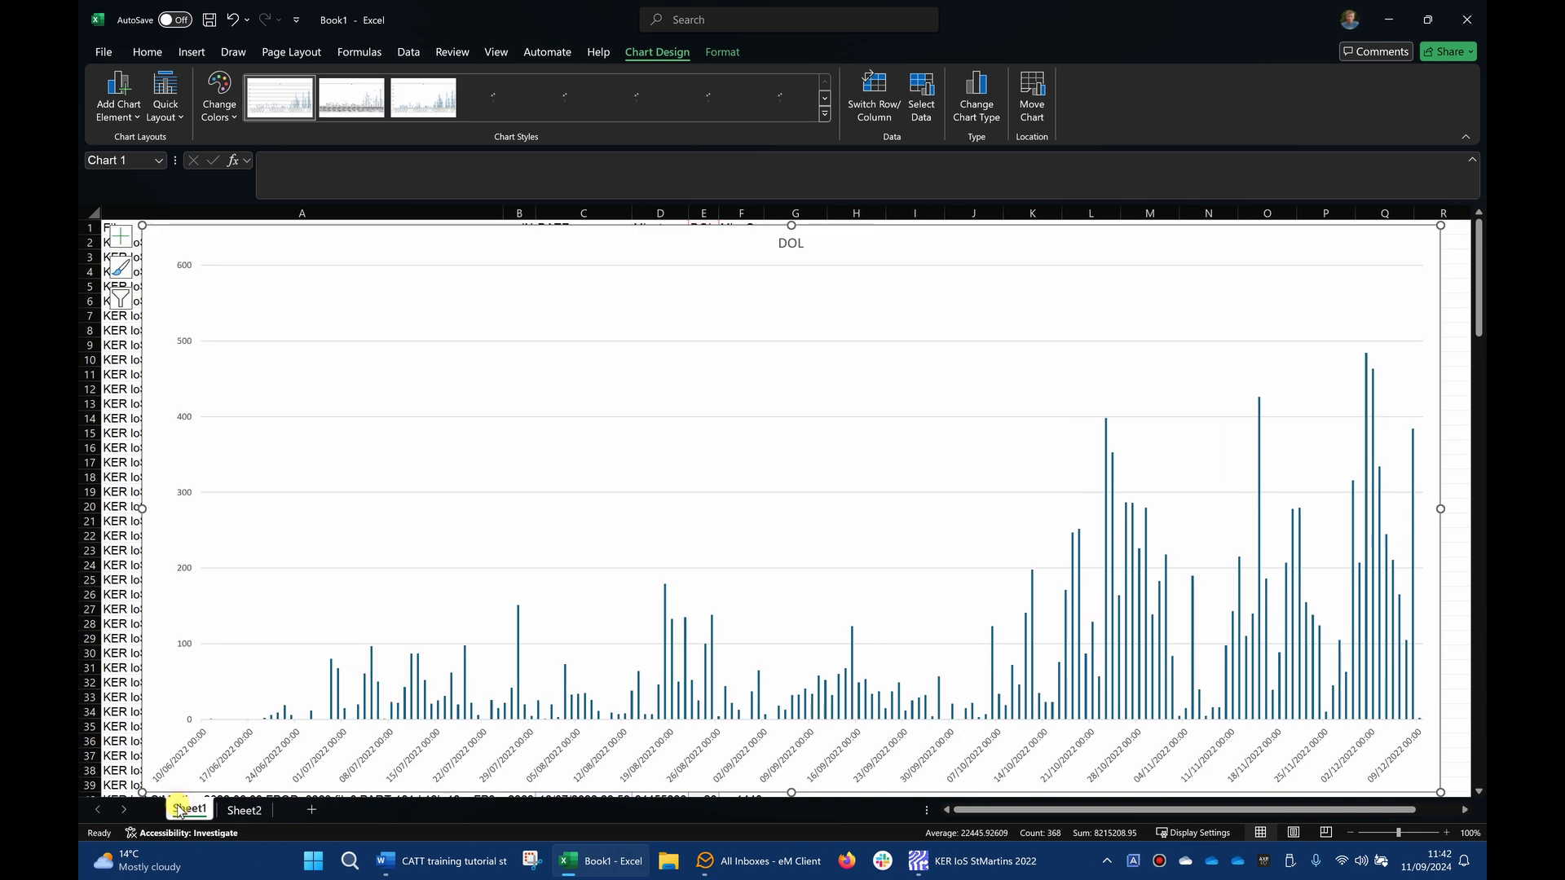
pyautogui.click(223, 809)
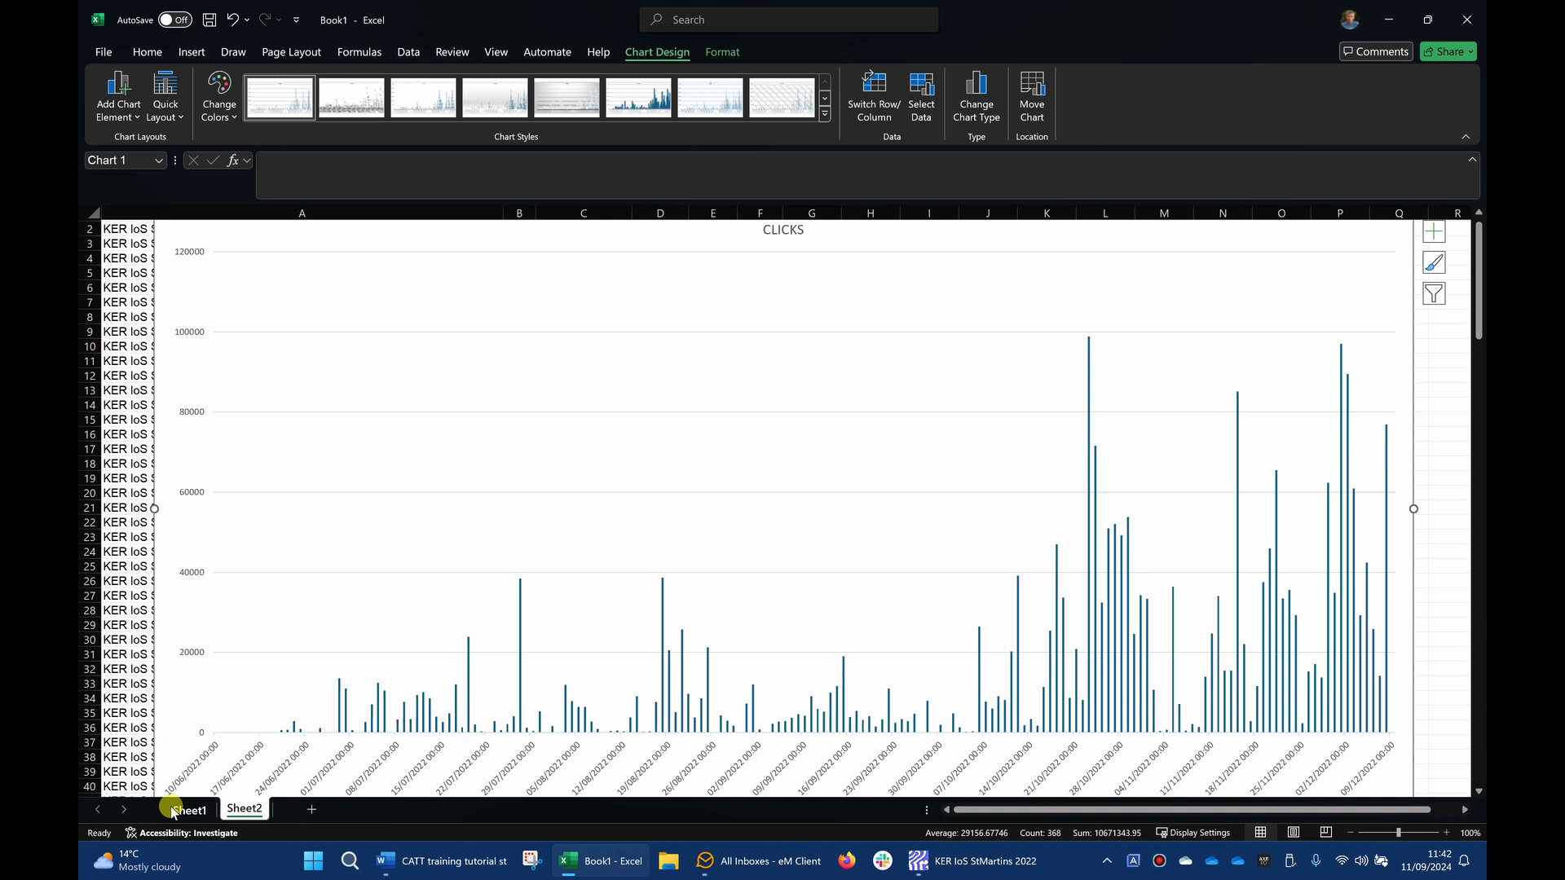
# - Delete Sheet2 from the workbook and remove the DOL chart from Sheet1
pyautogui.rightClick(244, 809)
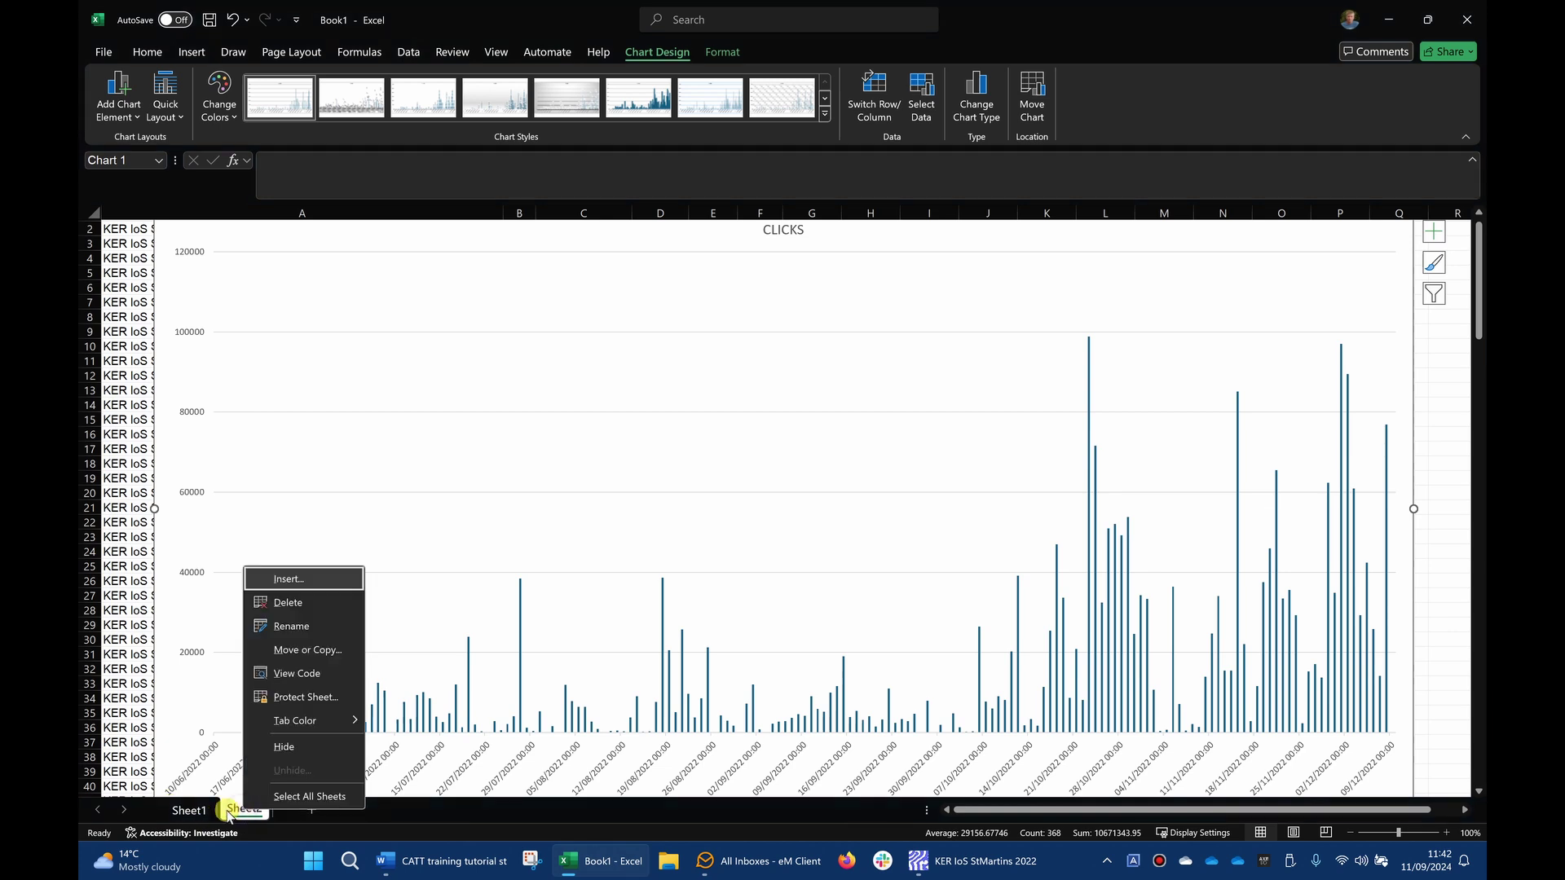
pyautogui.click(288, 602)
pyautogui.click(756, 472)
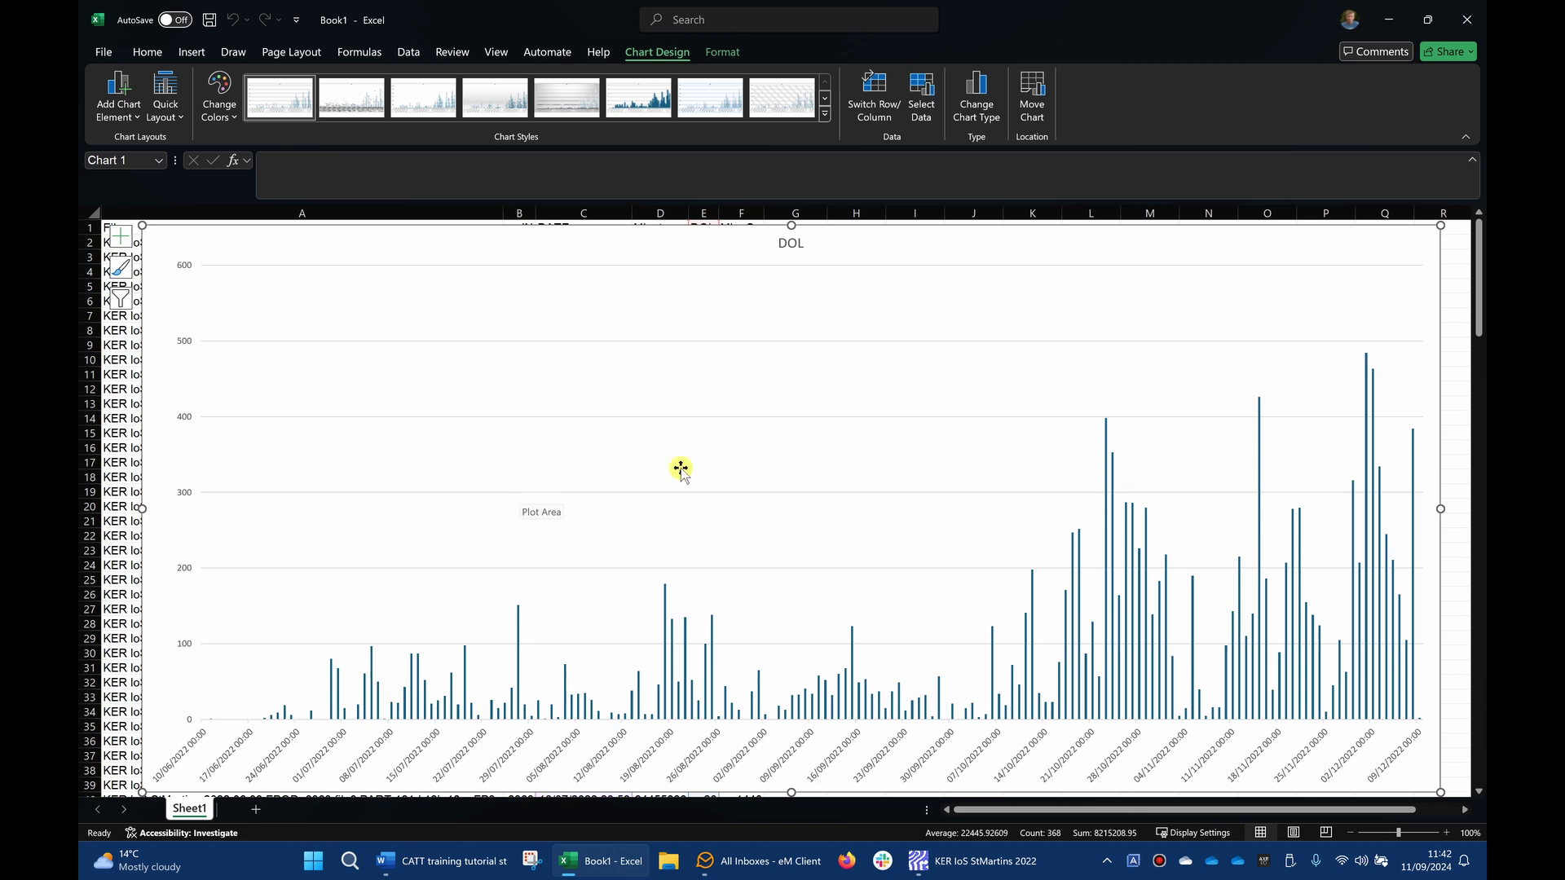
pyautogui.press('Delete')
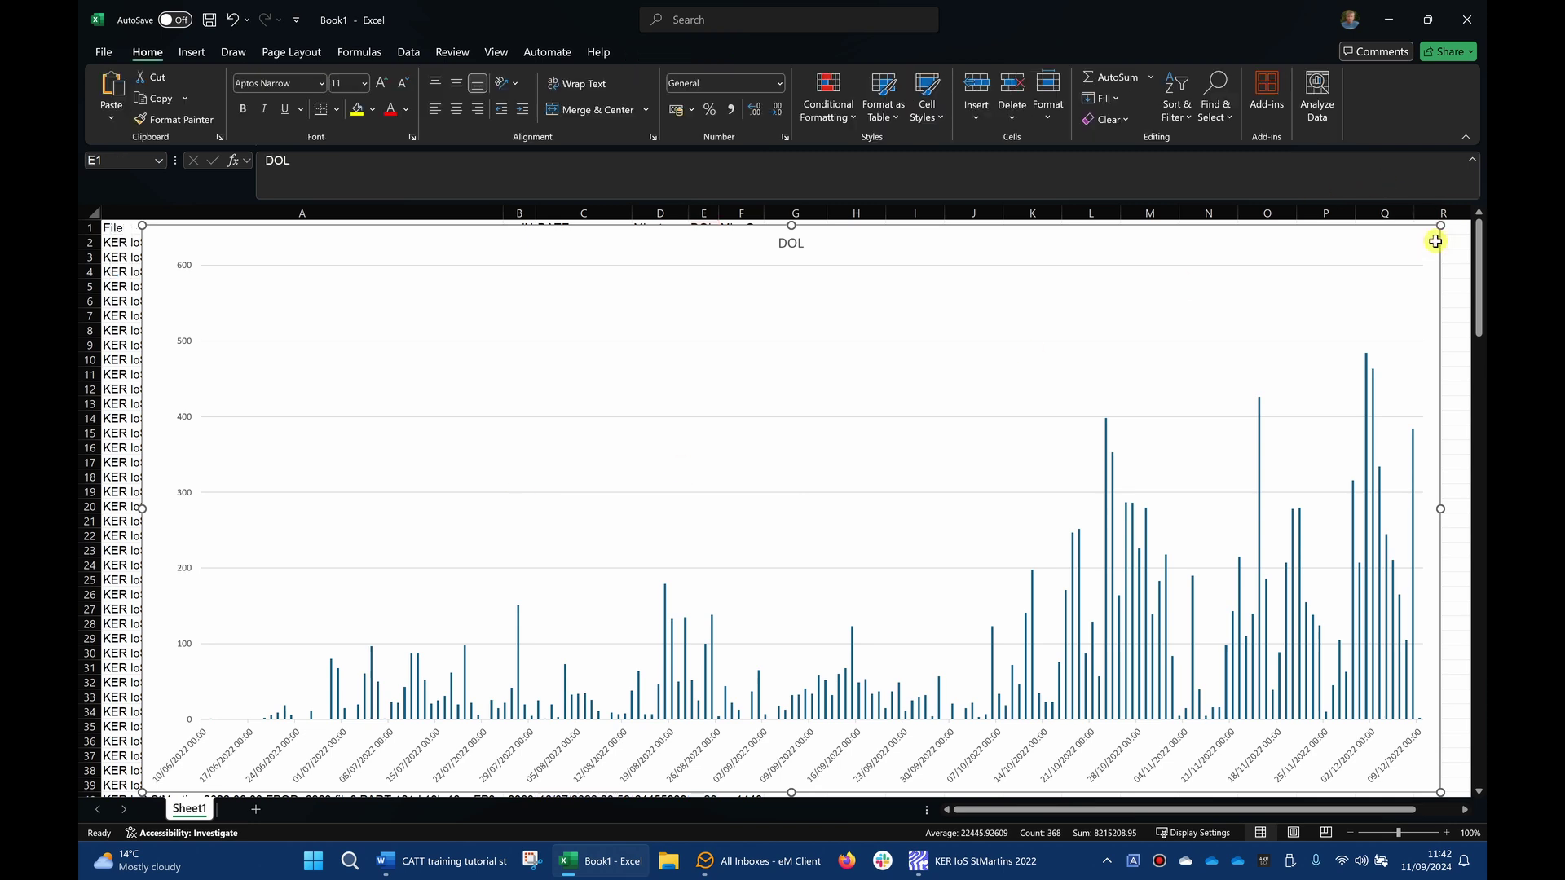
pyautogui.click(1032, 388)
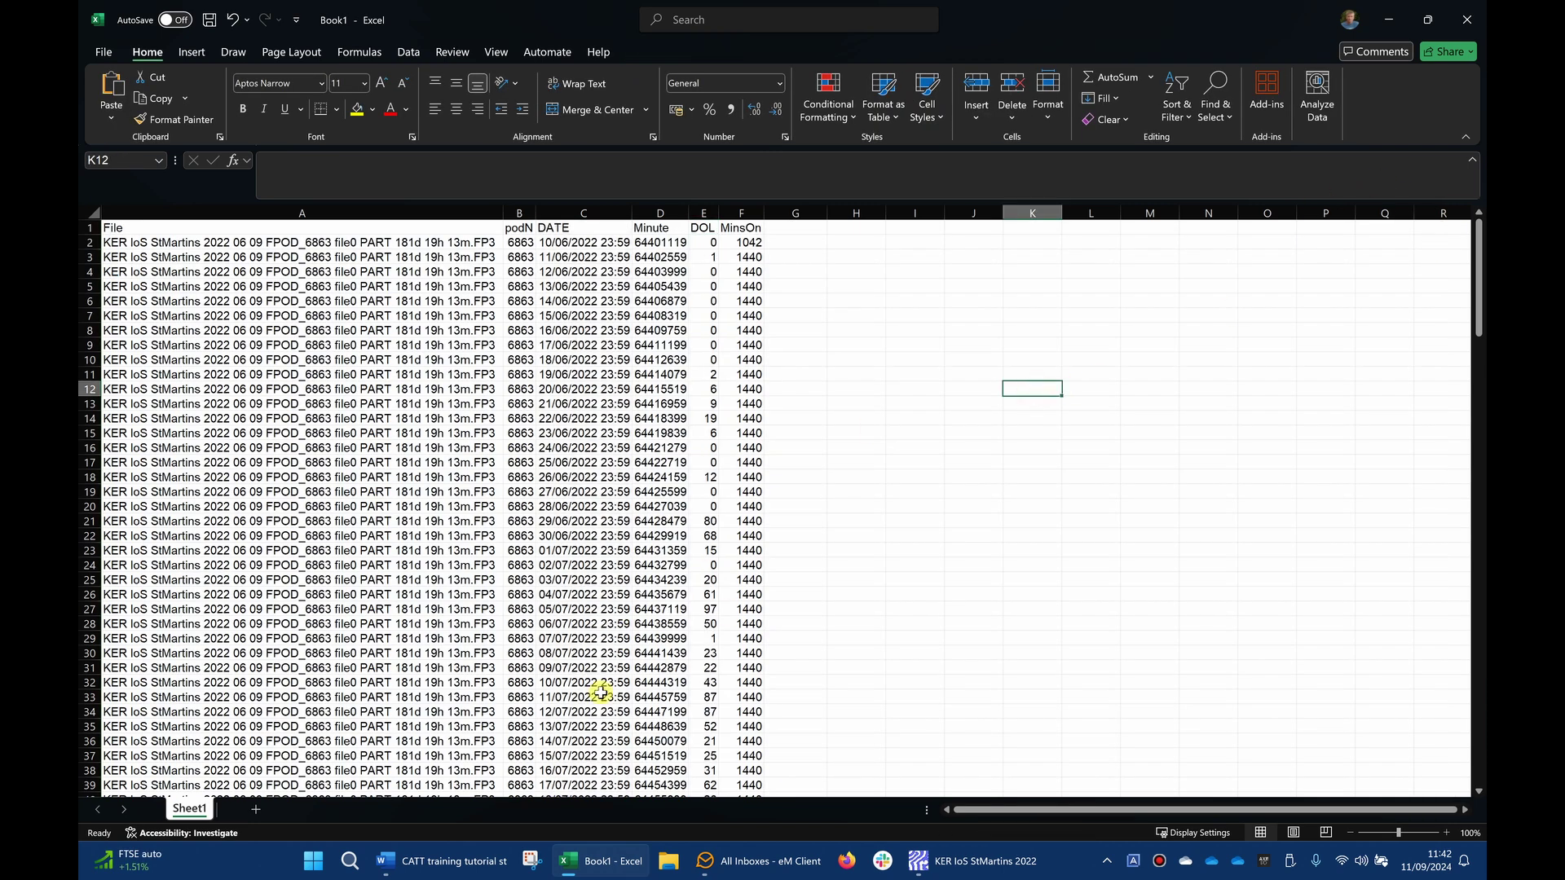
# - Switch to the F-POD application, filter trains to NBHF species only, and export daily DPM data from file 2
pyautogui.click(980, 862)
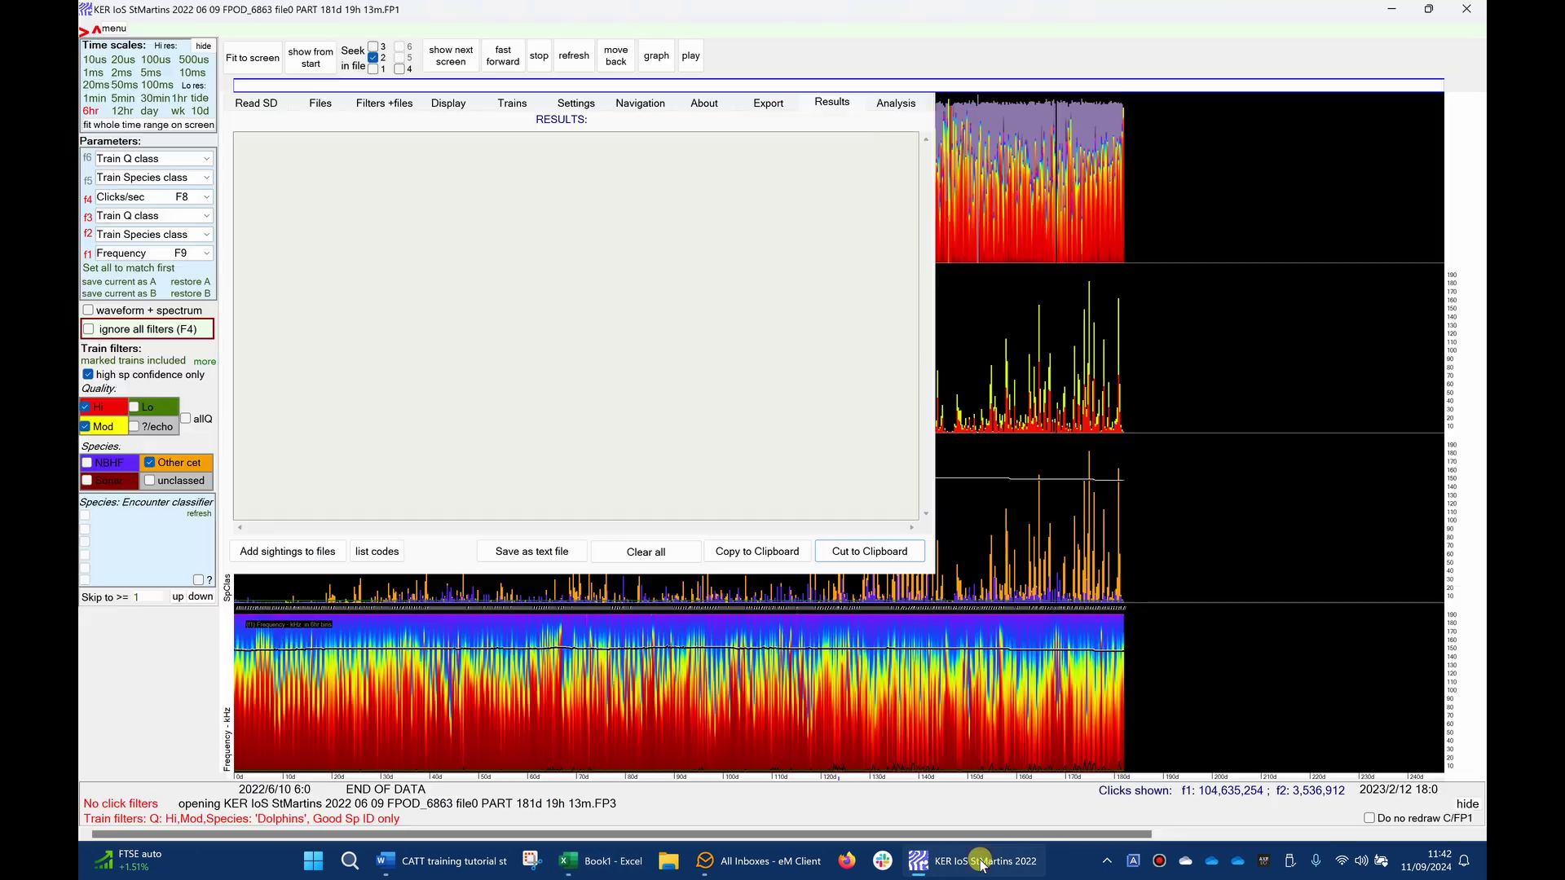
pyautogui.click(131, 464)
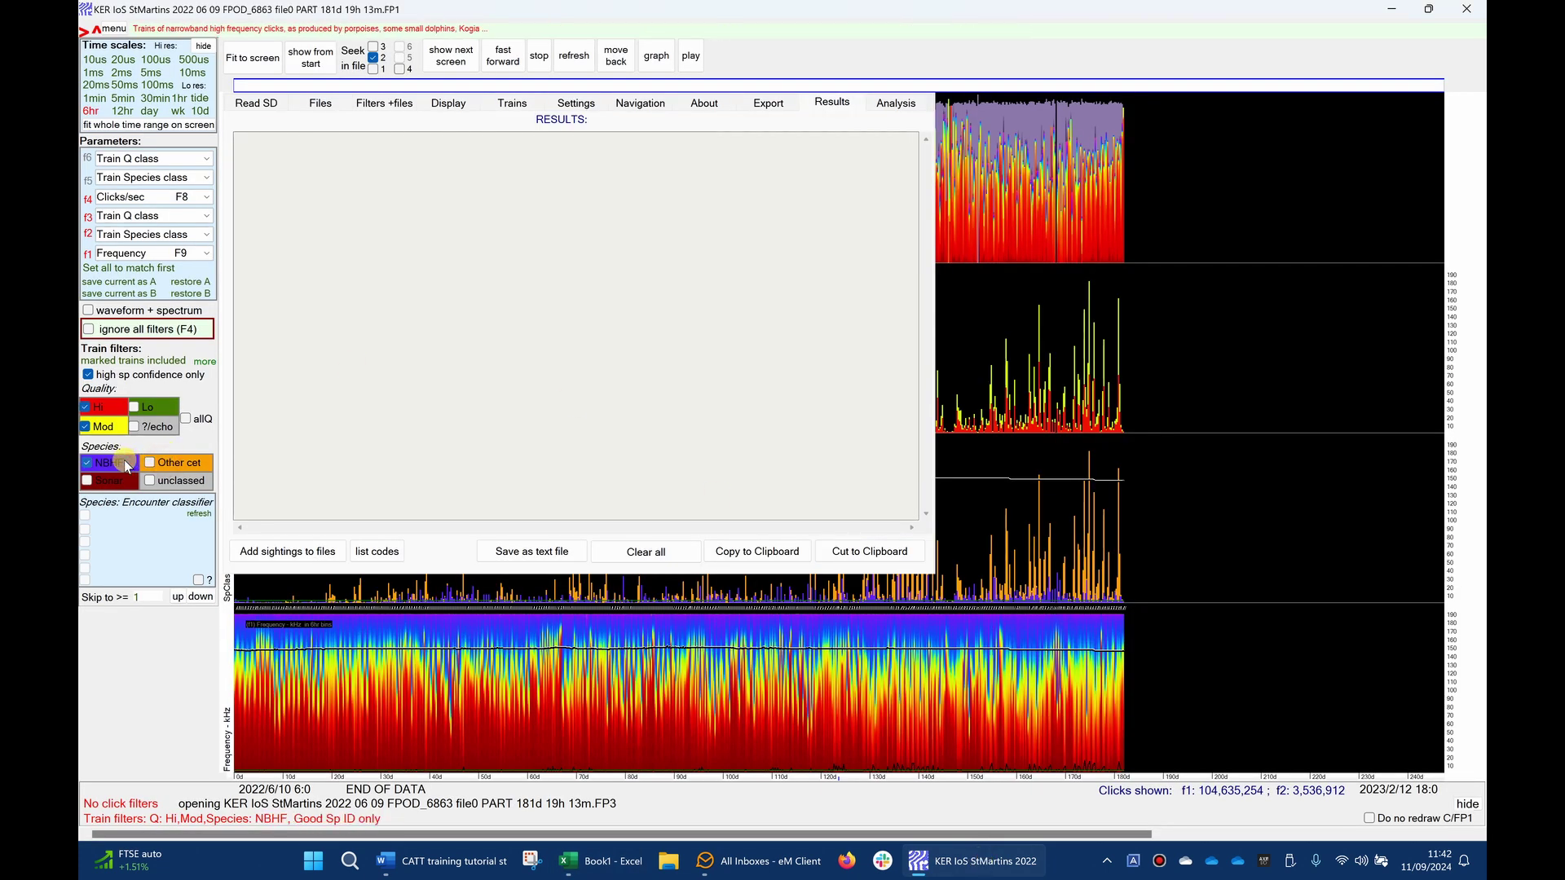
pyautogui.click(769, 103)
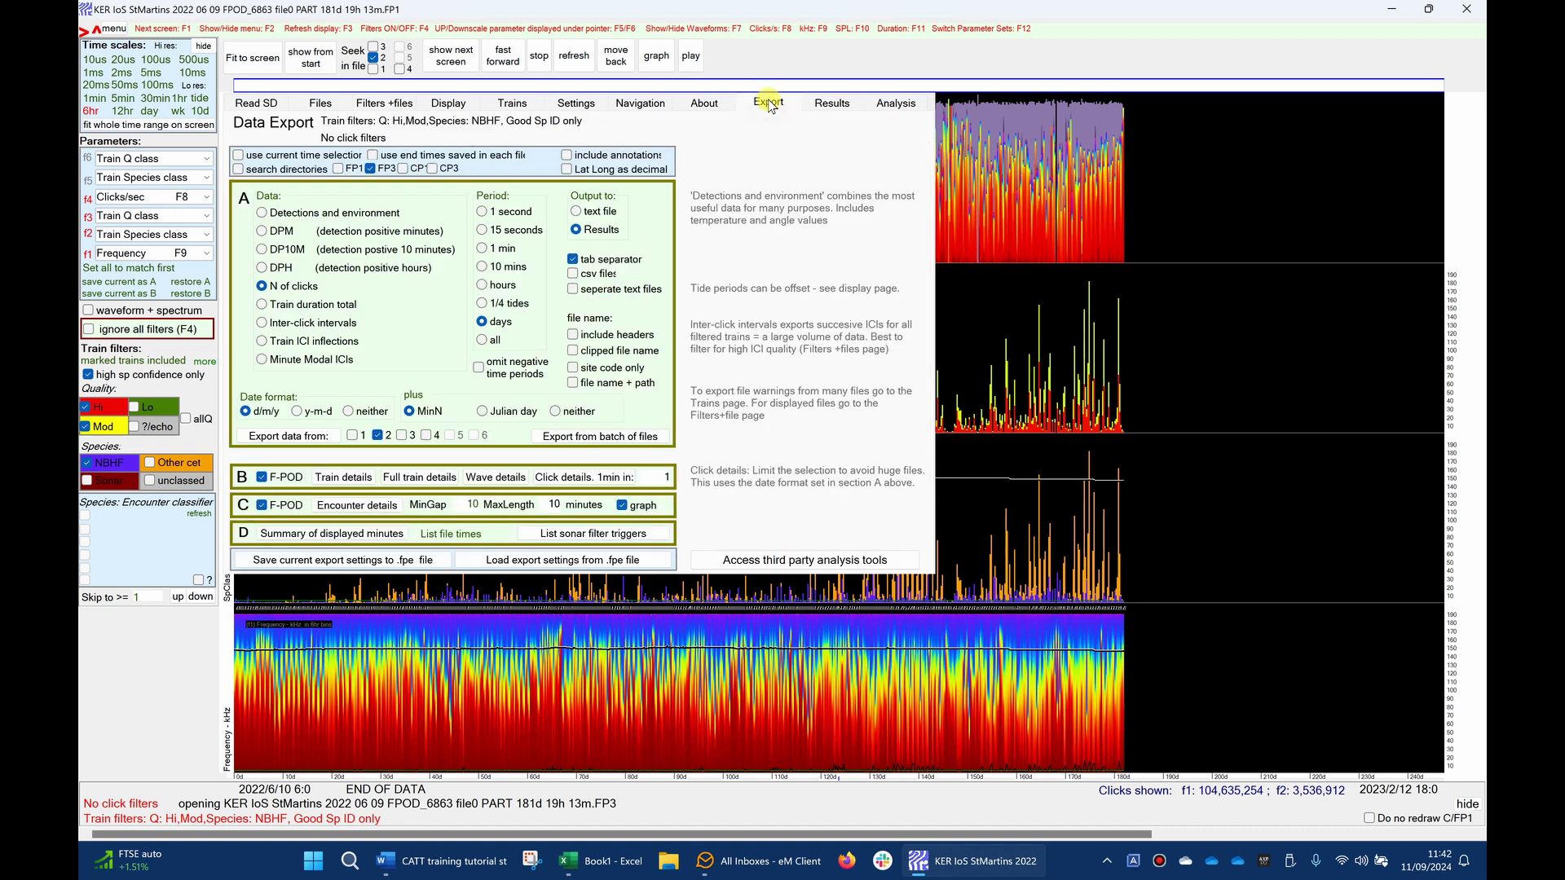
pyautogui.click(277, 232)
pyautogui.click(281, 436)
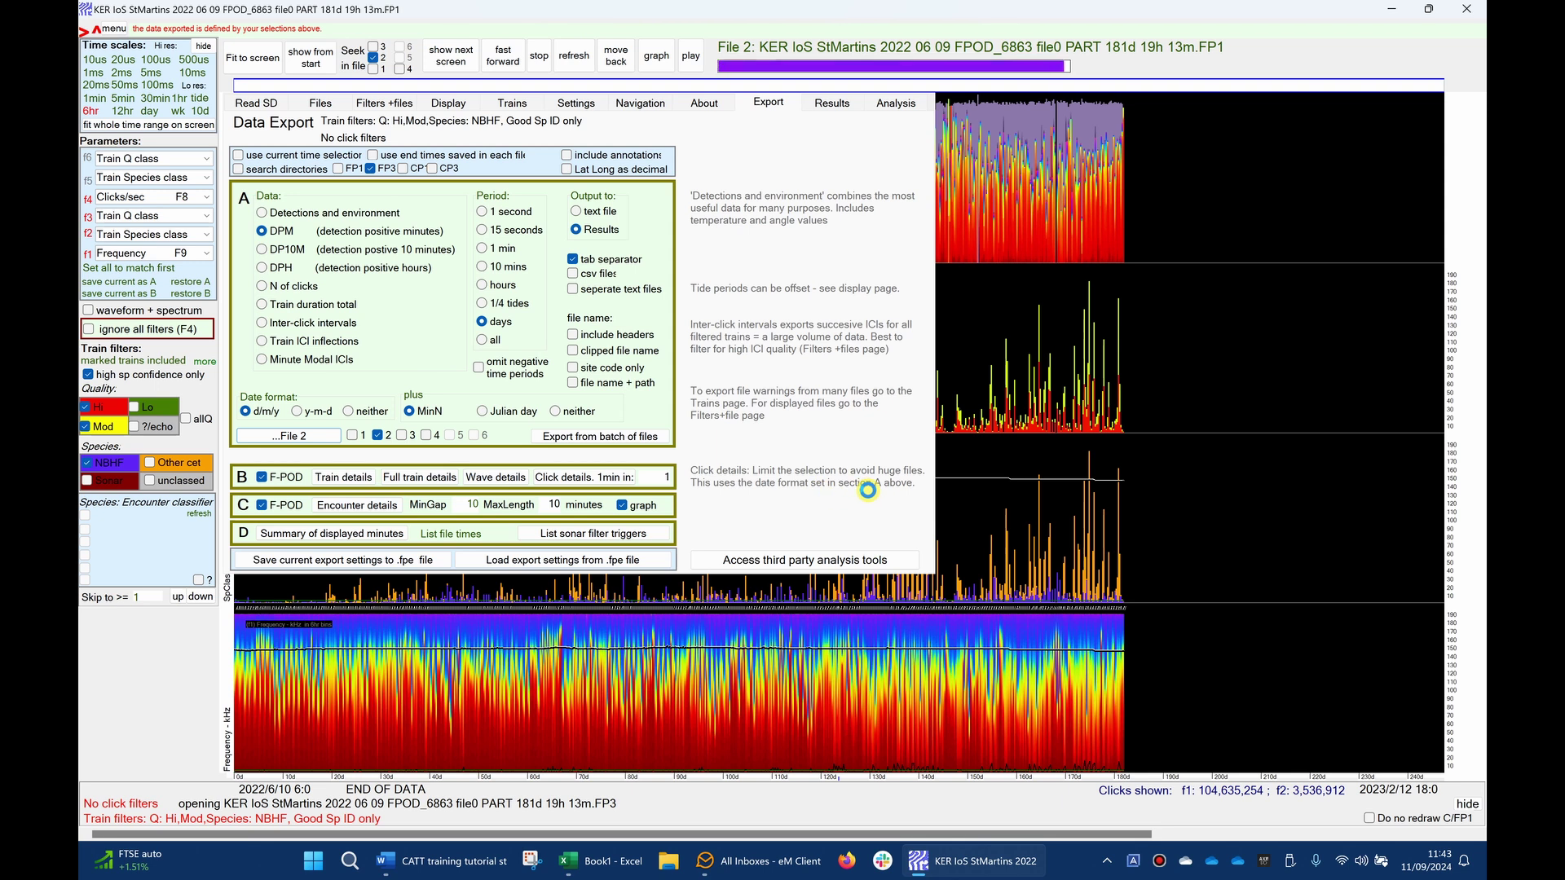
# - Cut the NBHF results to the clipboard and paste them into Sheet1 of the Excel workbook starting at cell I1
pyautogui.click(876, 550)
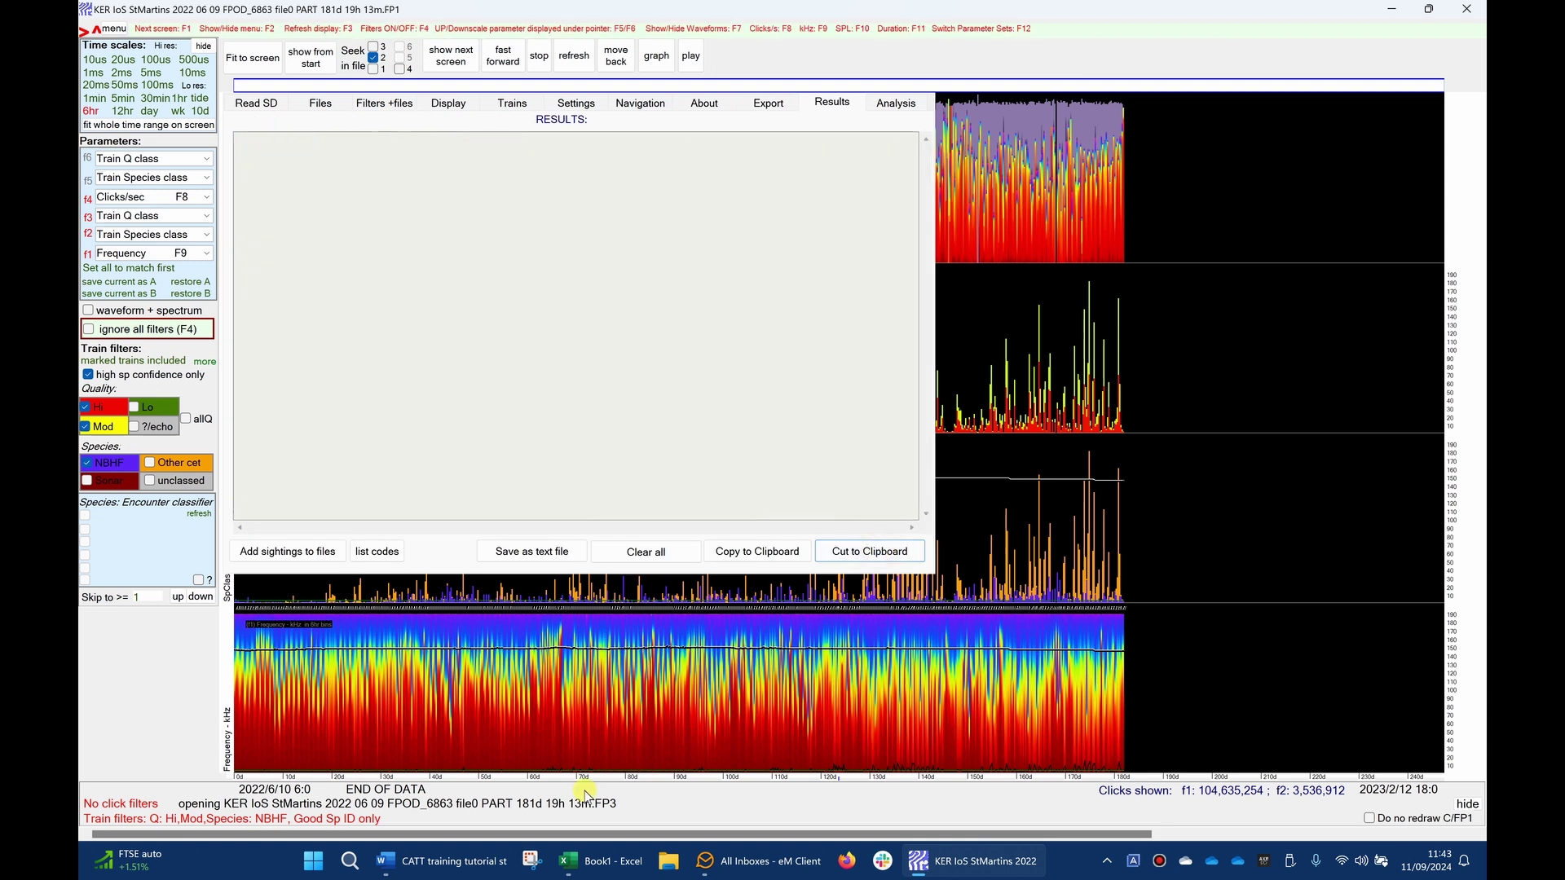
pyautogui.click(580, 860)
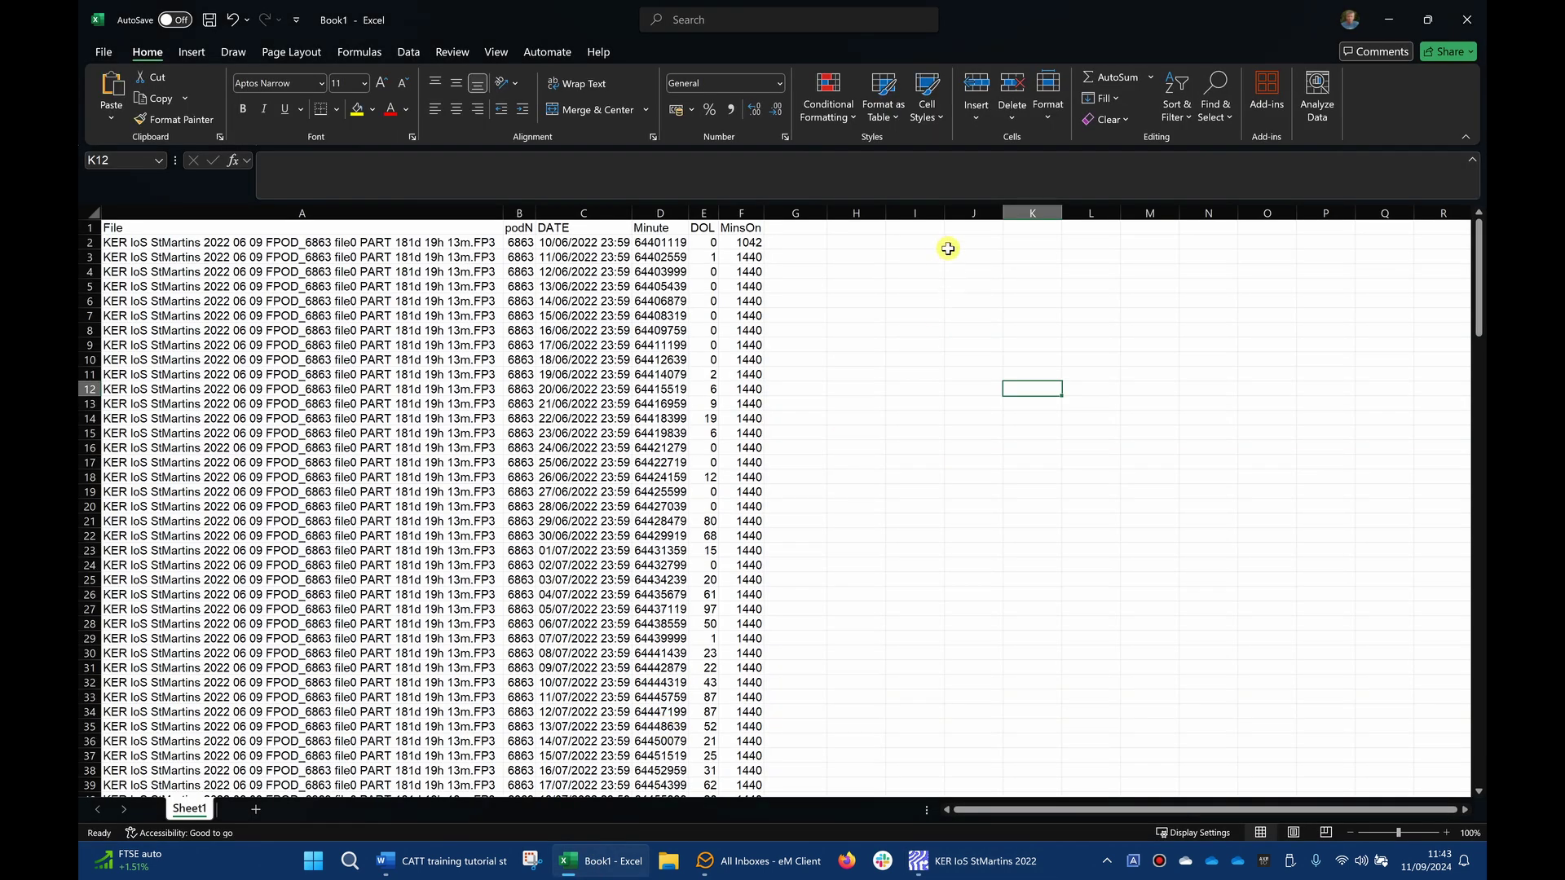
pyautogui.click(923, 225)
pyautogui.hotkey('ctrl', 'v')
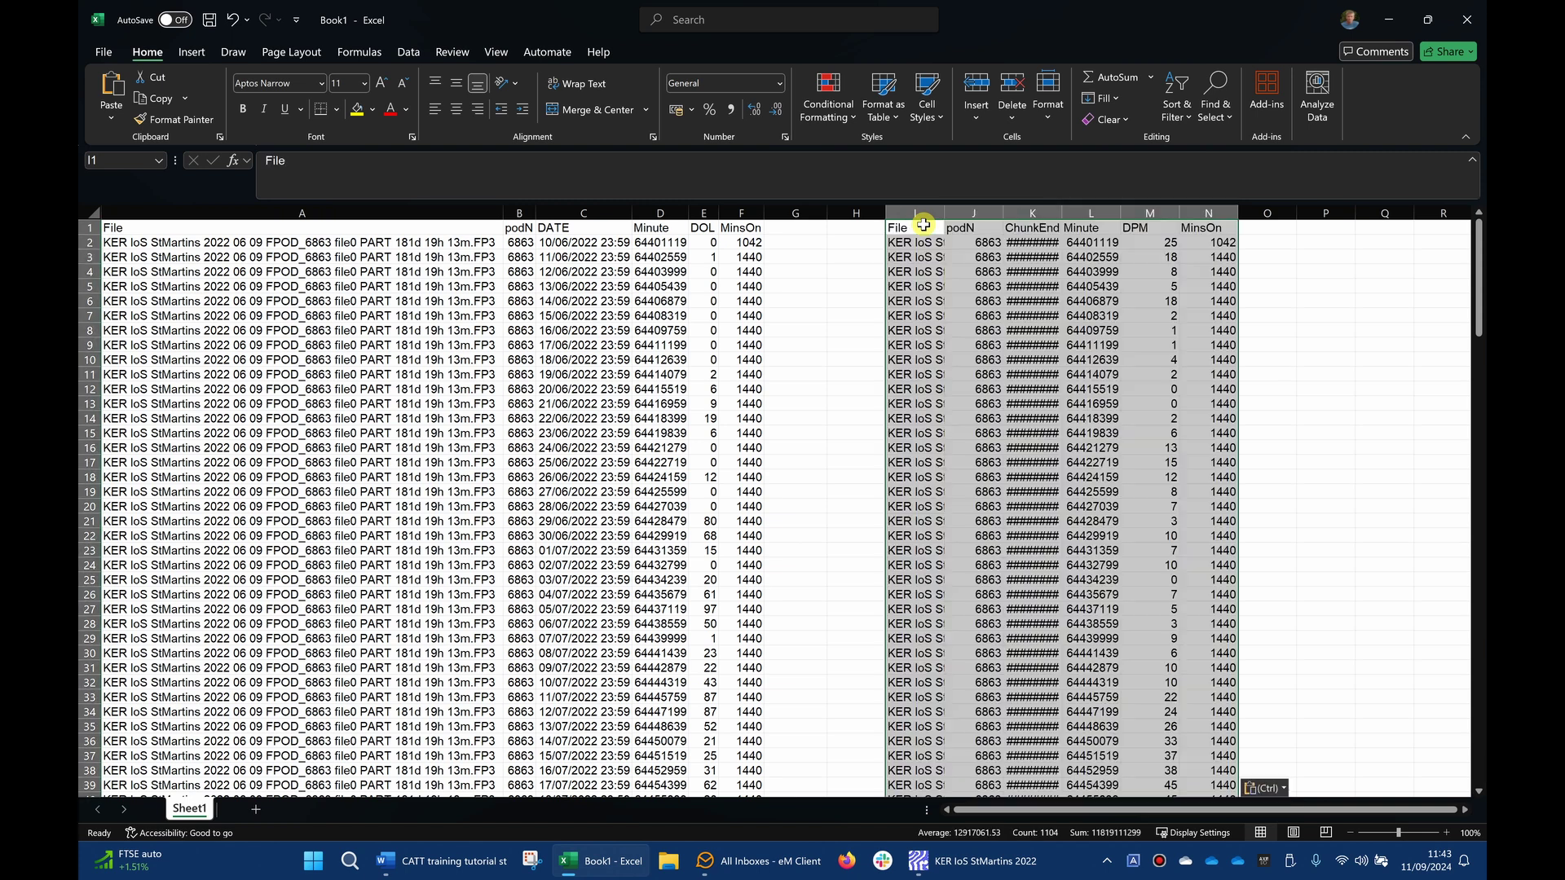
# - Rename the DPM column header in cell M1 to POR
pyautogui.click(1149, 229)
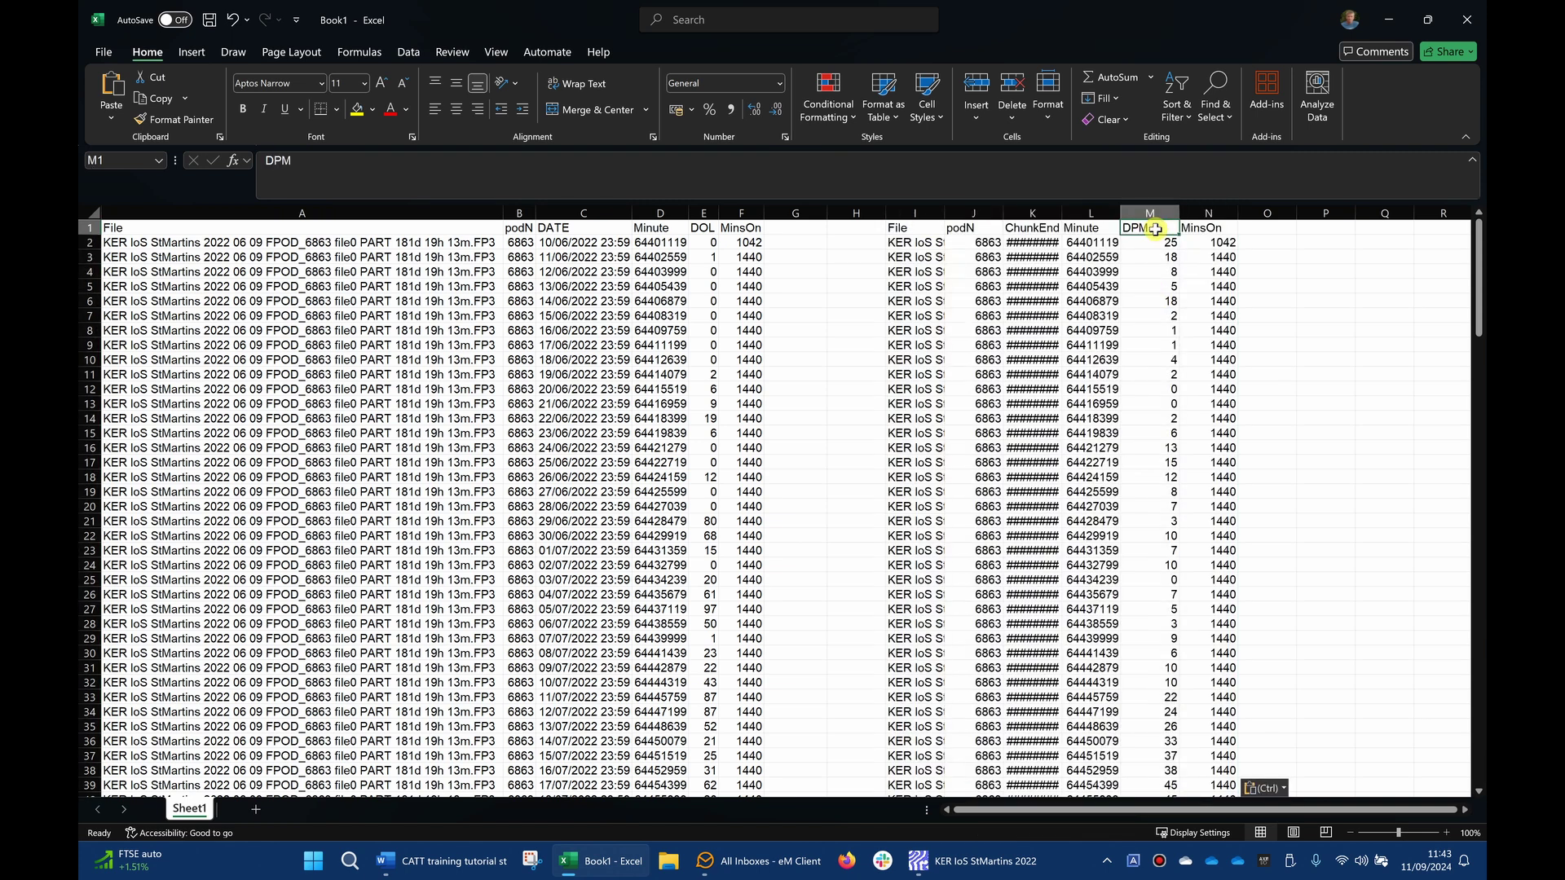
pyautogui.write('PORP')
pyautogui.press('Return')
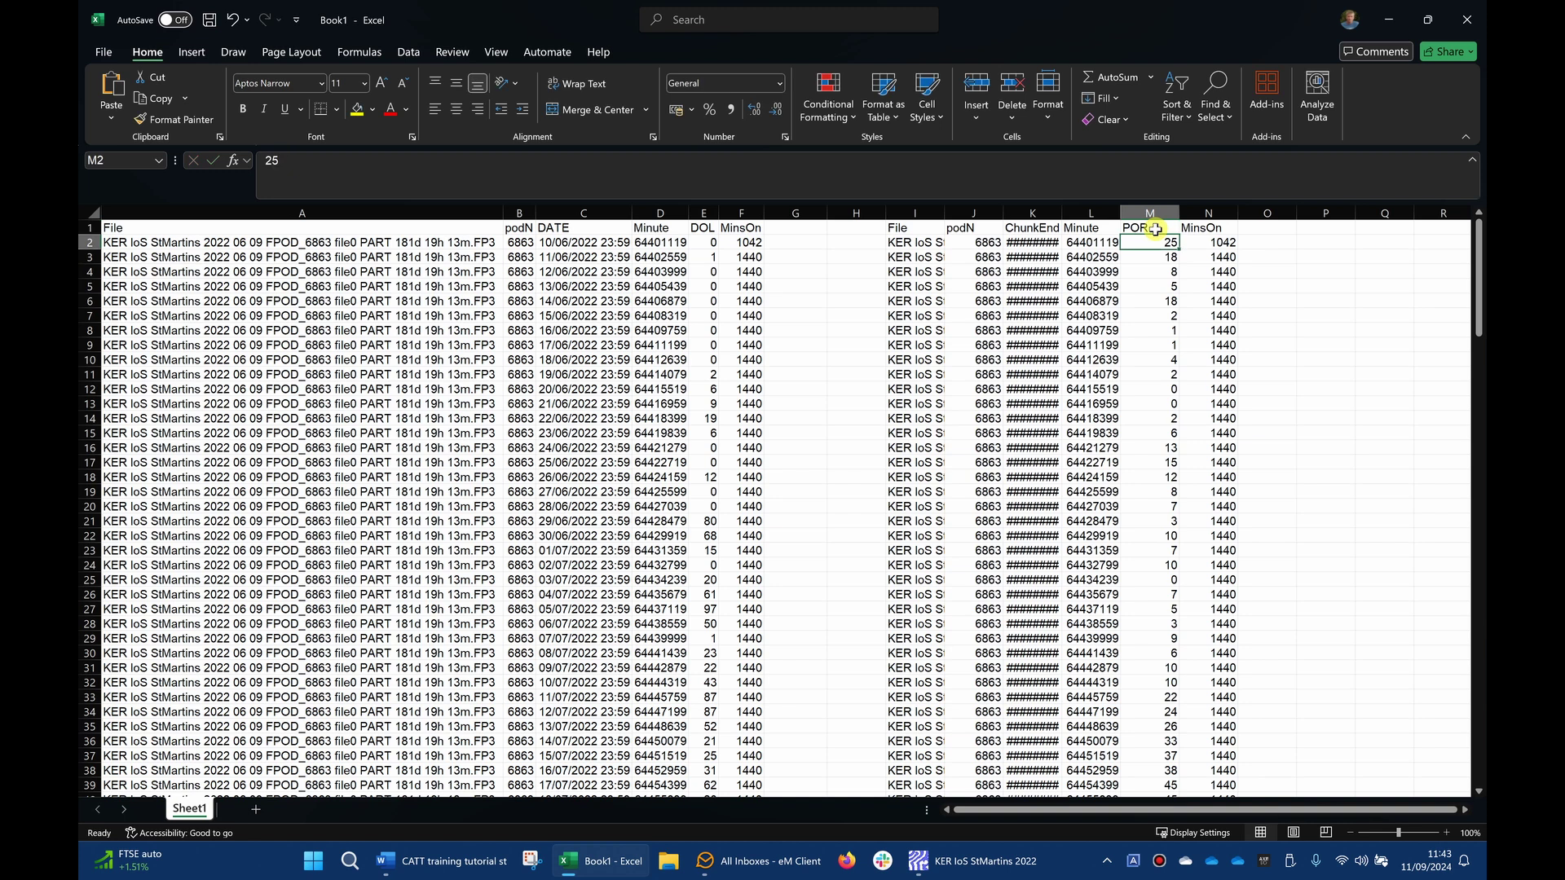
# - Insert a copy of the POR column immediately before the DOL column in the original data table
pyautogui.click(1154, 212)
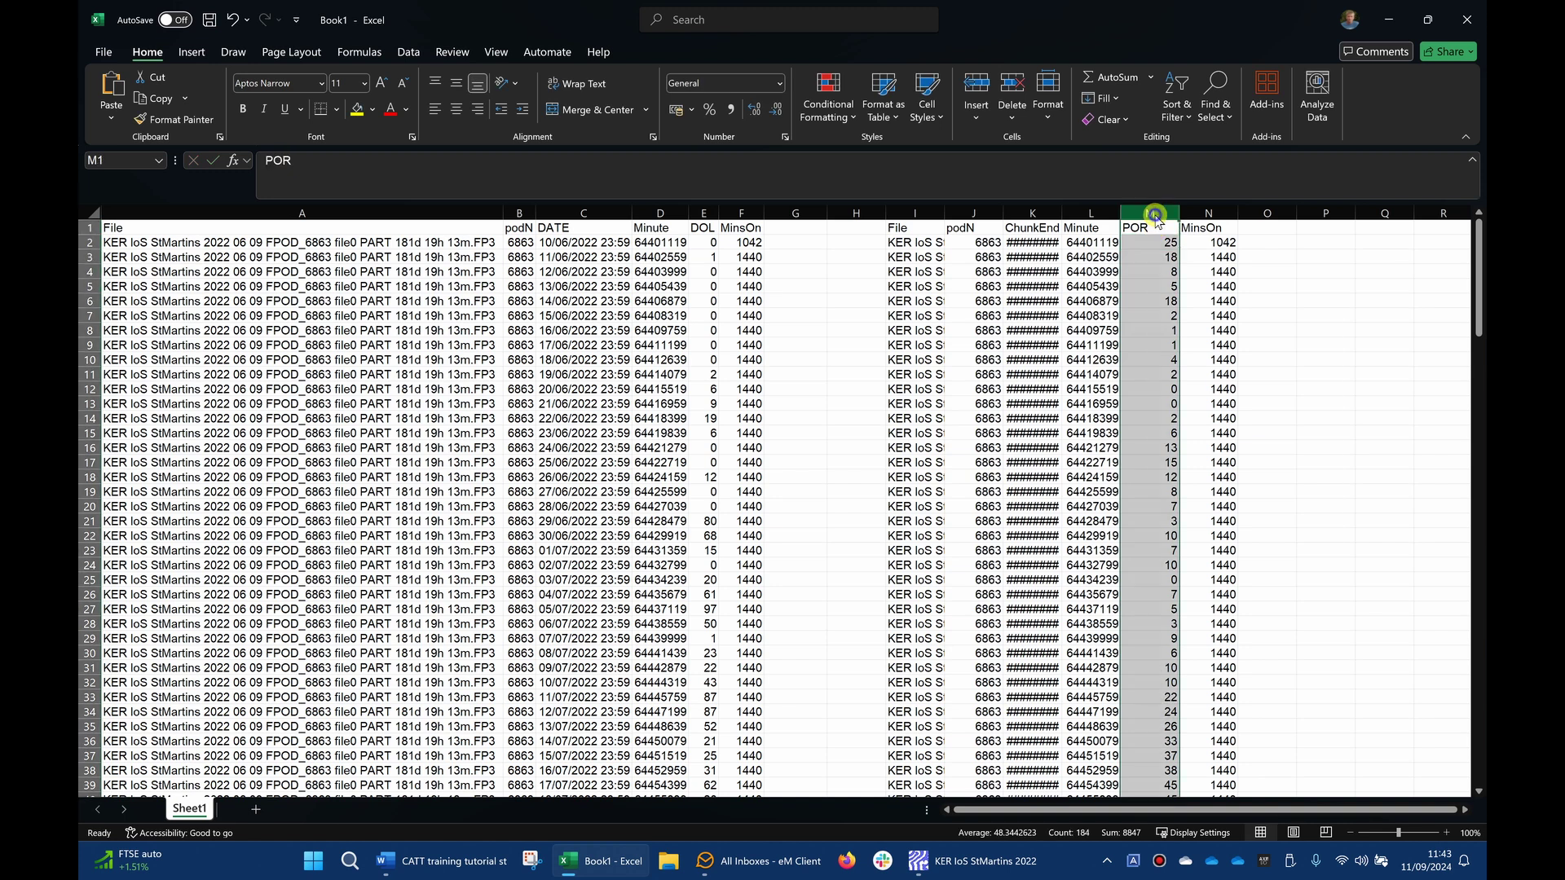
pyautogui.rightClick(1154, 214)
pyautogui.click(1211, 279)
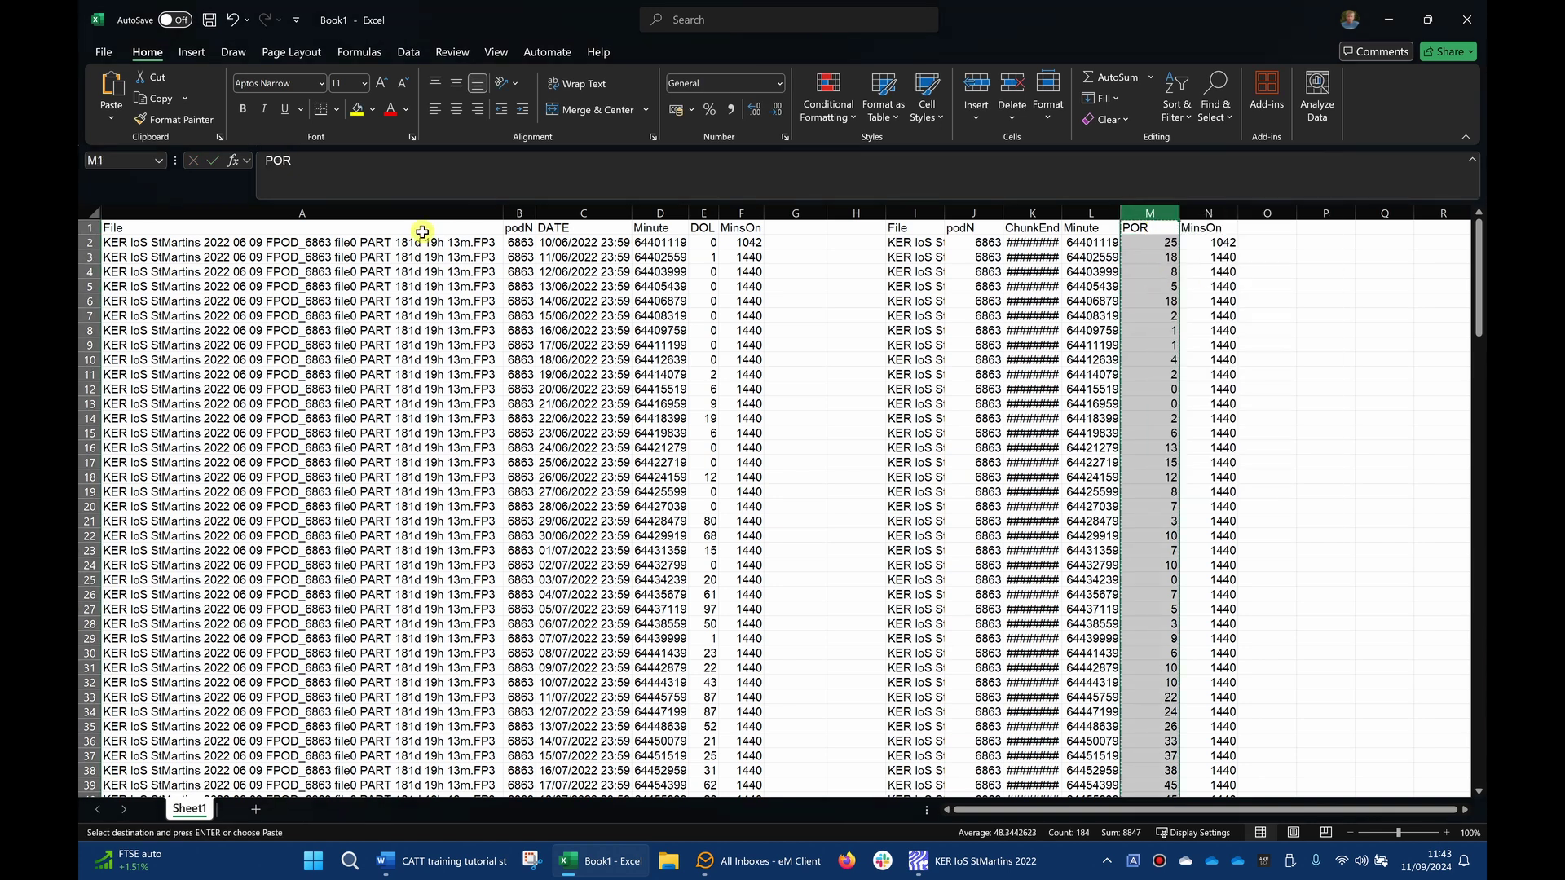
pyautogui.click(702, 214)
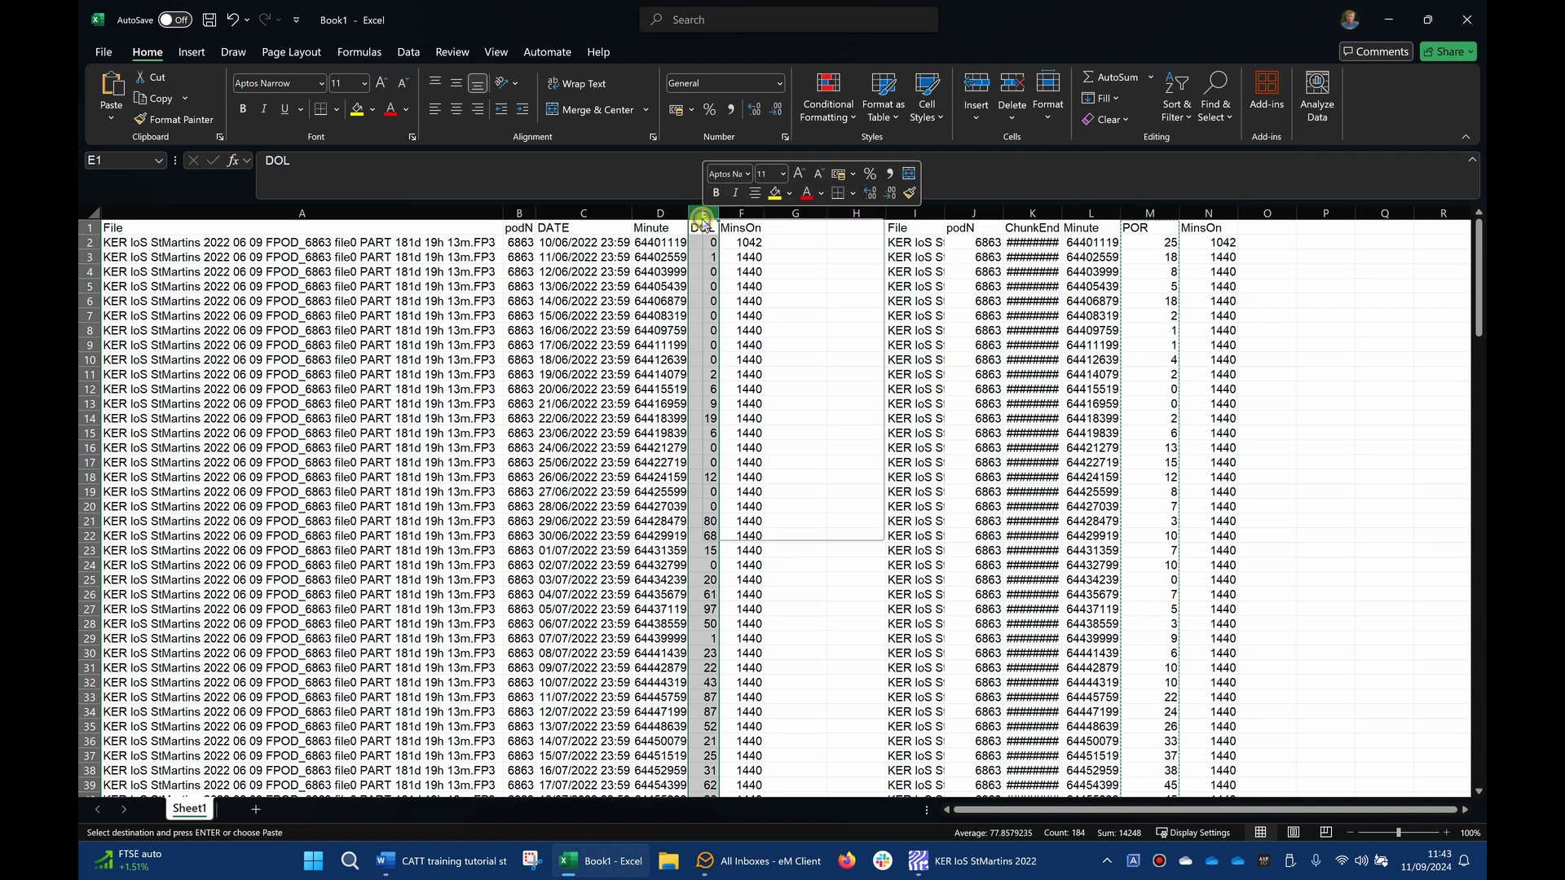
pyautogui.rightClick(702, 214)
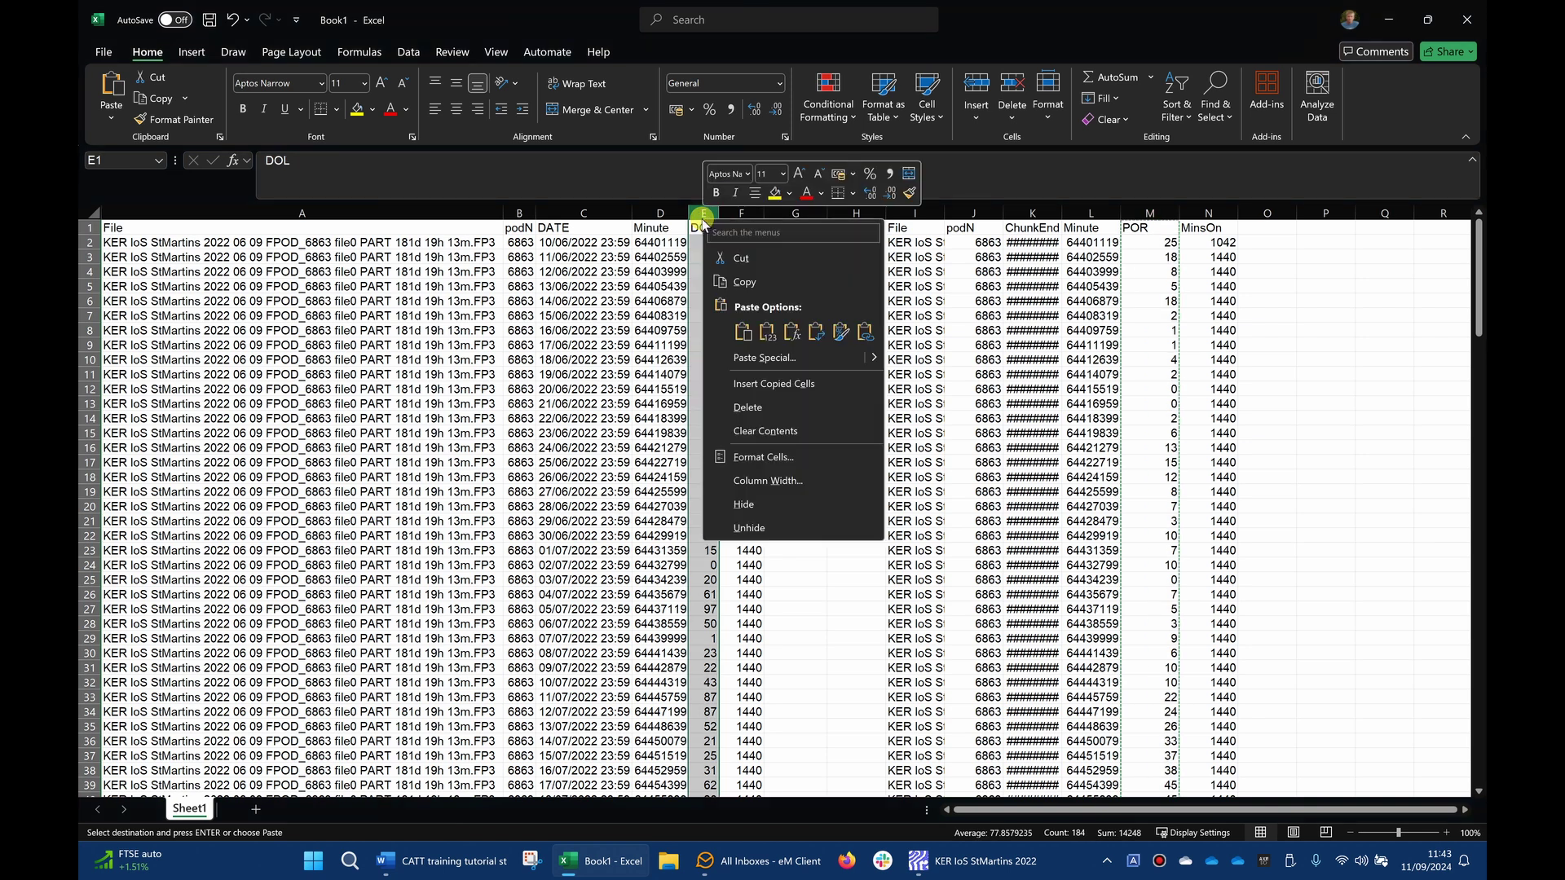
pyautogui.click(746, 383)
pyautogui.click(862, 326)
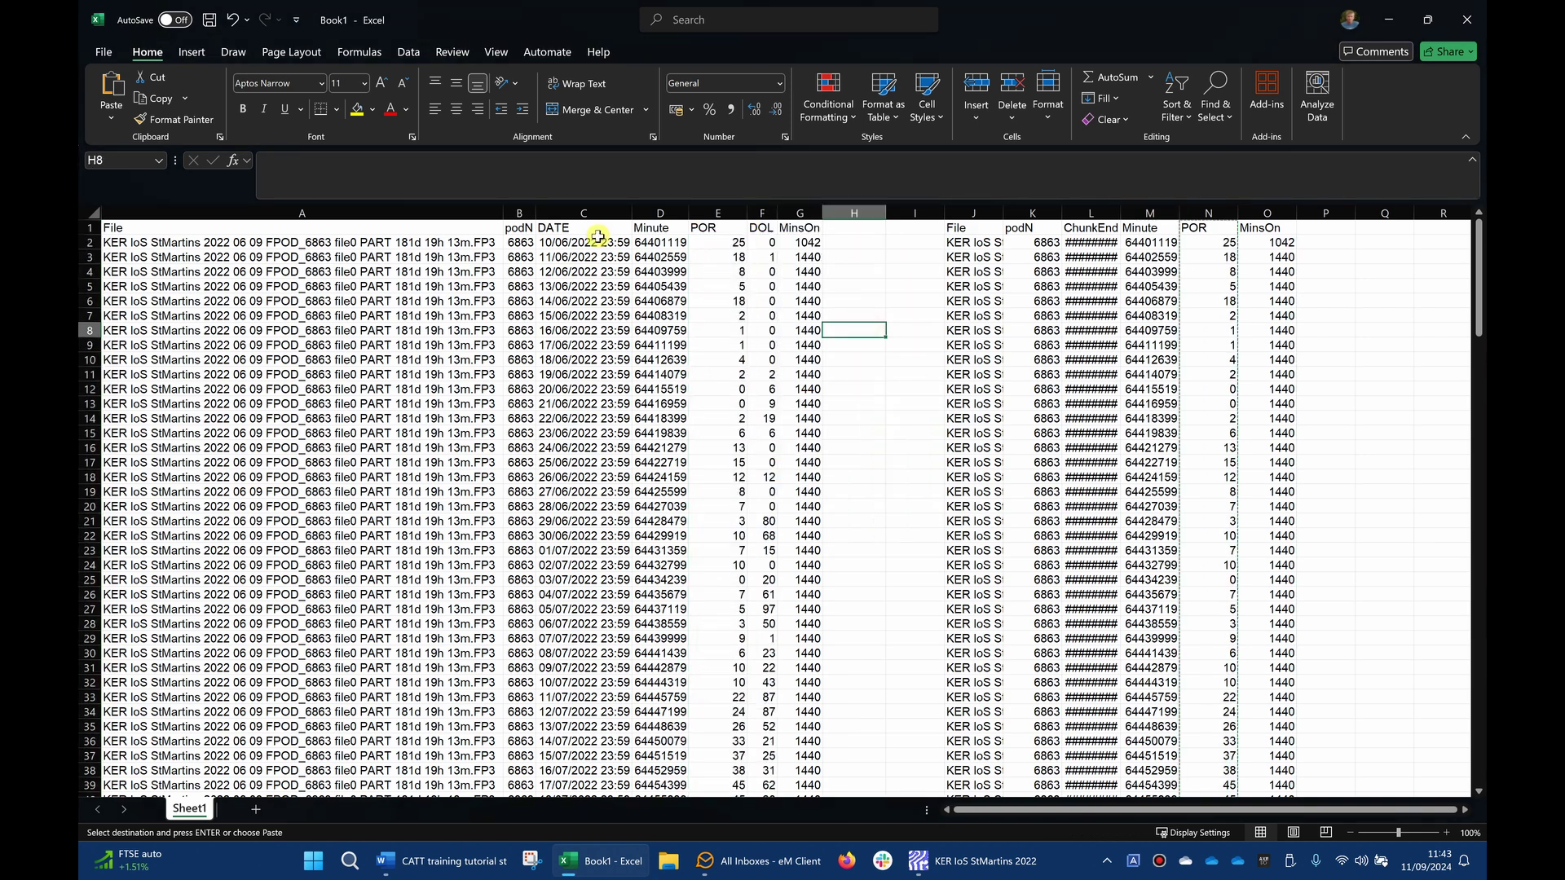
# - Insert a 2-D clustered column chart of the adjacent POR and DOL columns against the DATE column
pyautogui.click(571, 215)
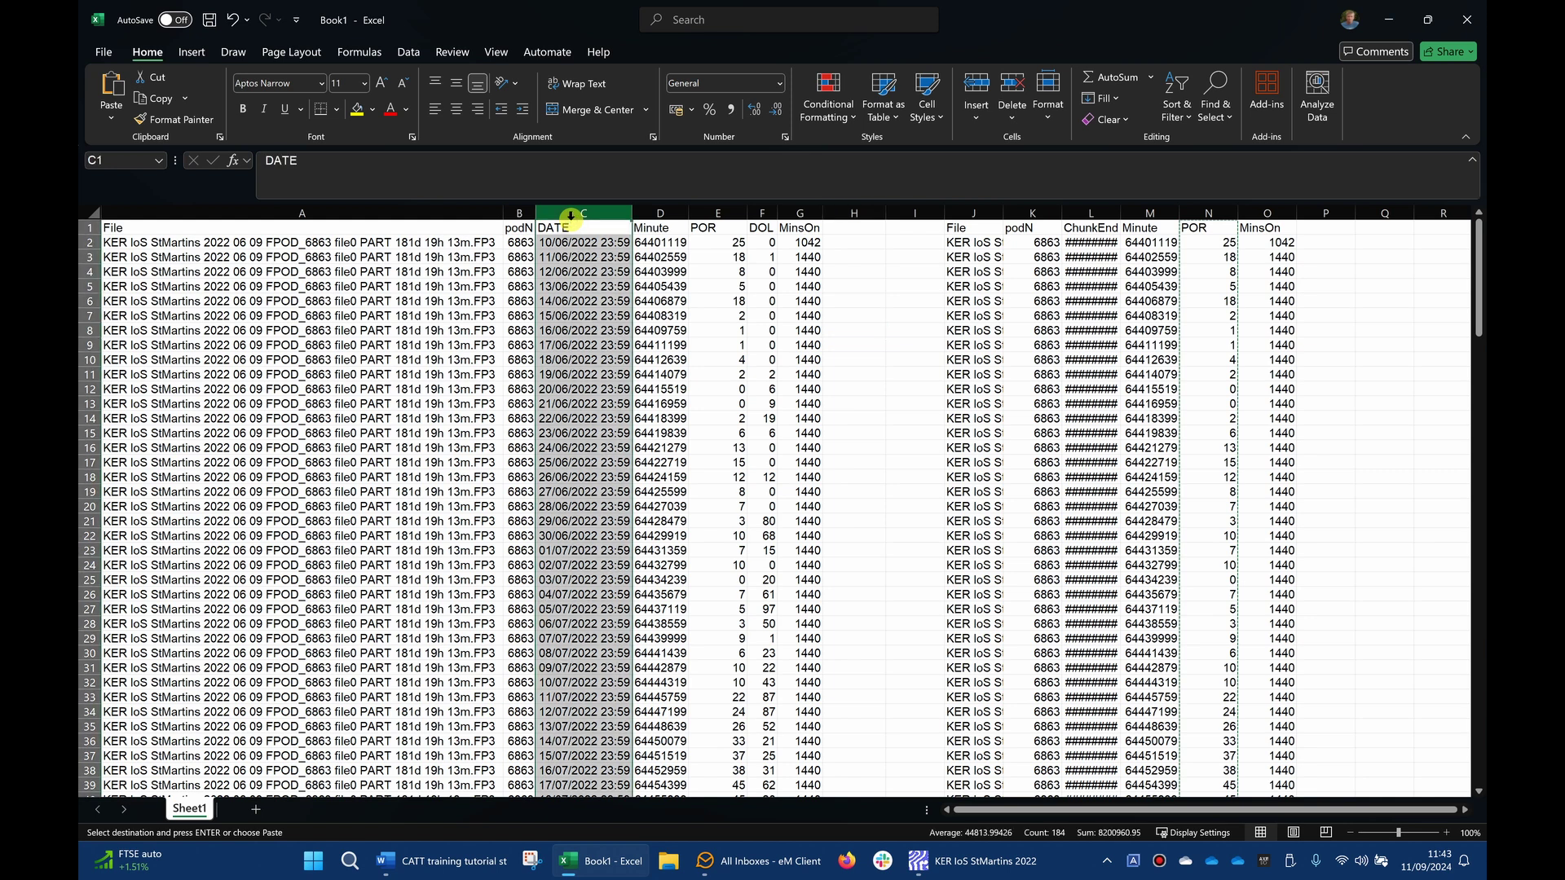
pyautogui.keyDown('ctrl'); pyautogui.click(713, 213); pyautogui.keyUp('ctrl')
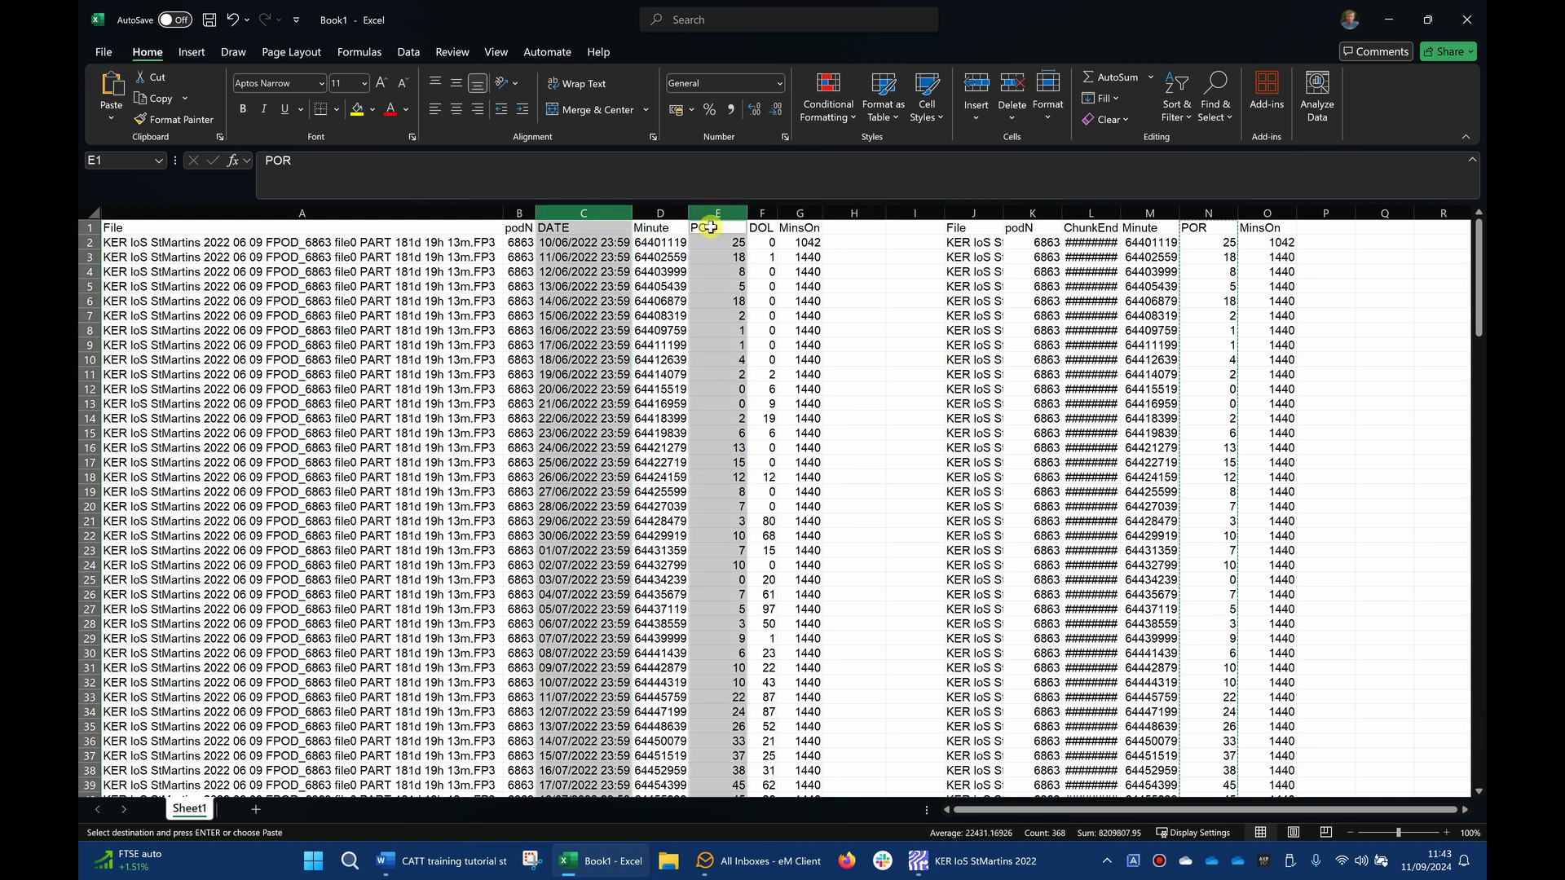
pyautogui.keyDown('ctrl'); pyautogui.click(759, 214); pyautogui.keyUp('ctrl')
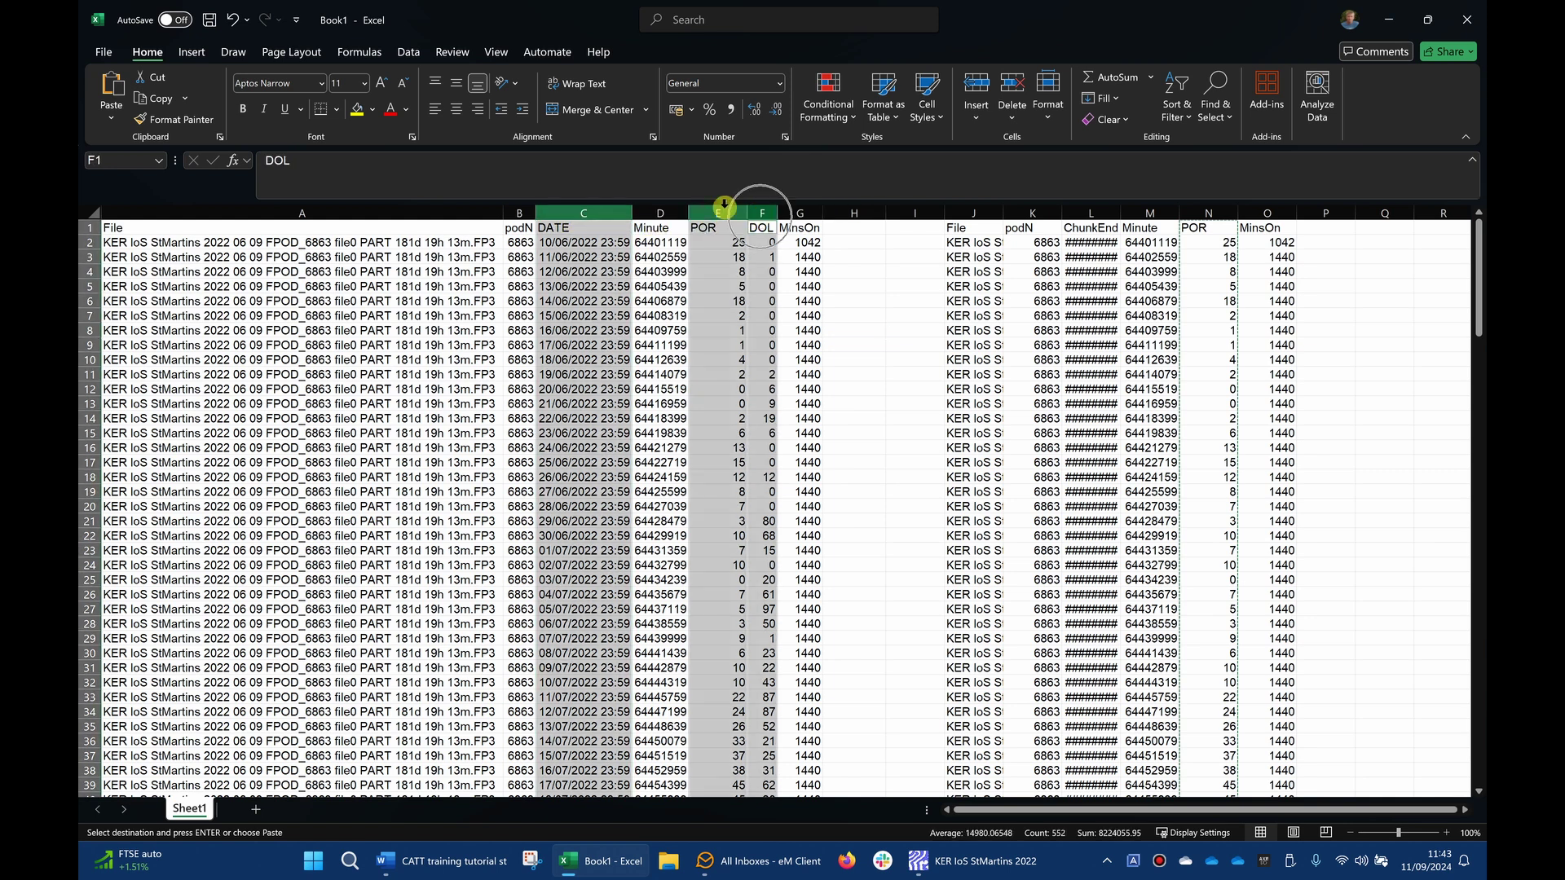
pyautogui.click(193, 52)
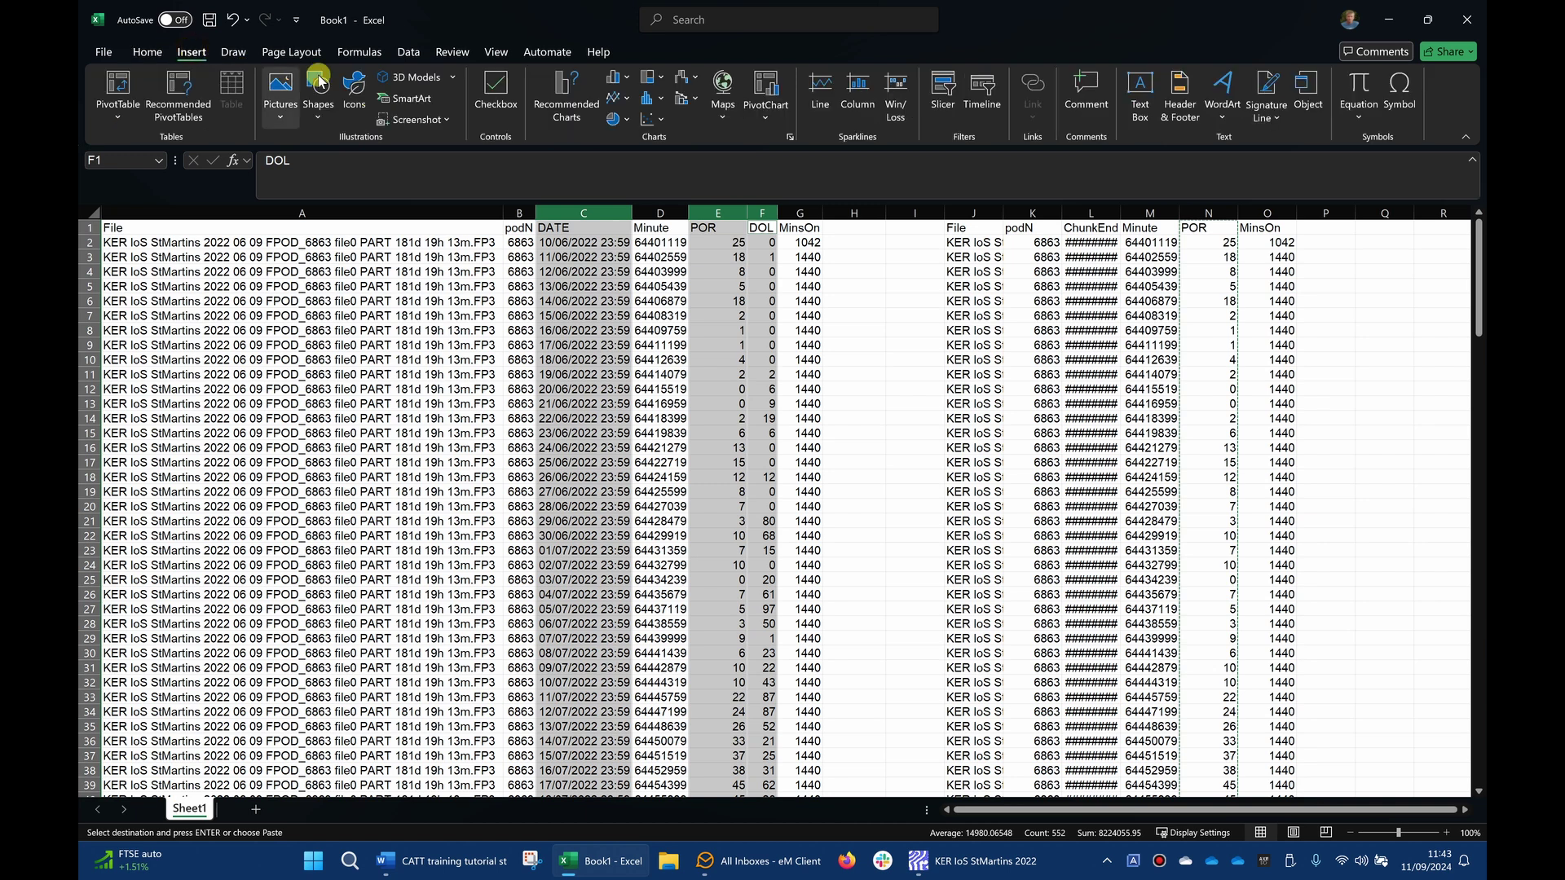
pyautogui.click(625, 78)
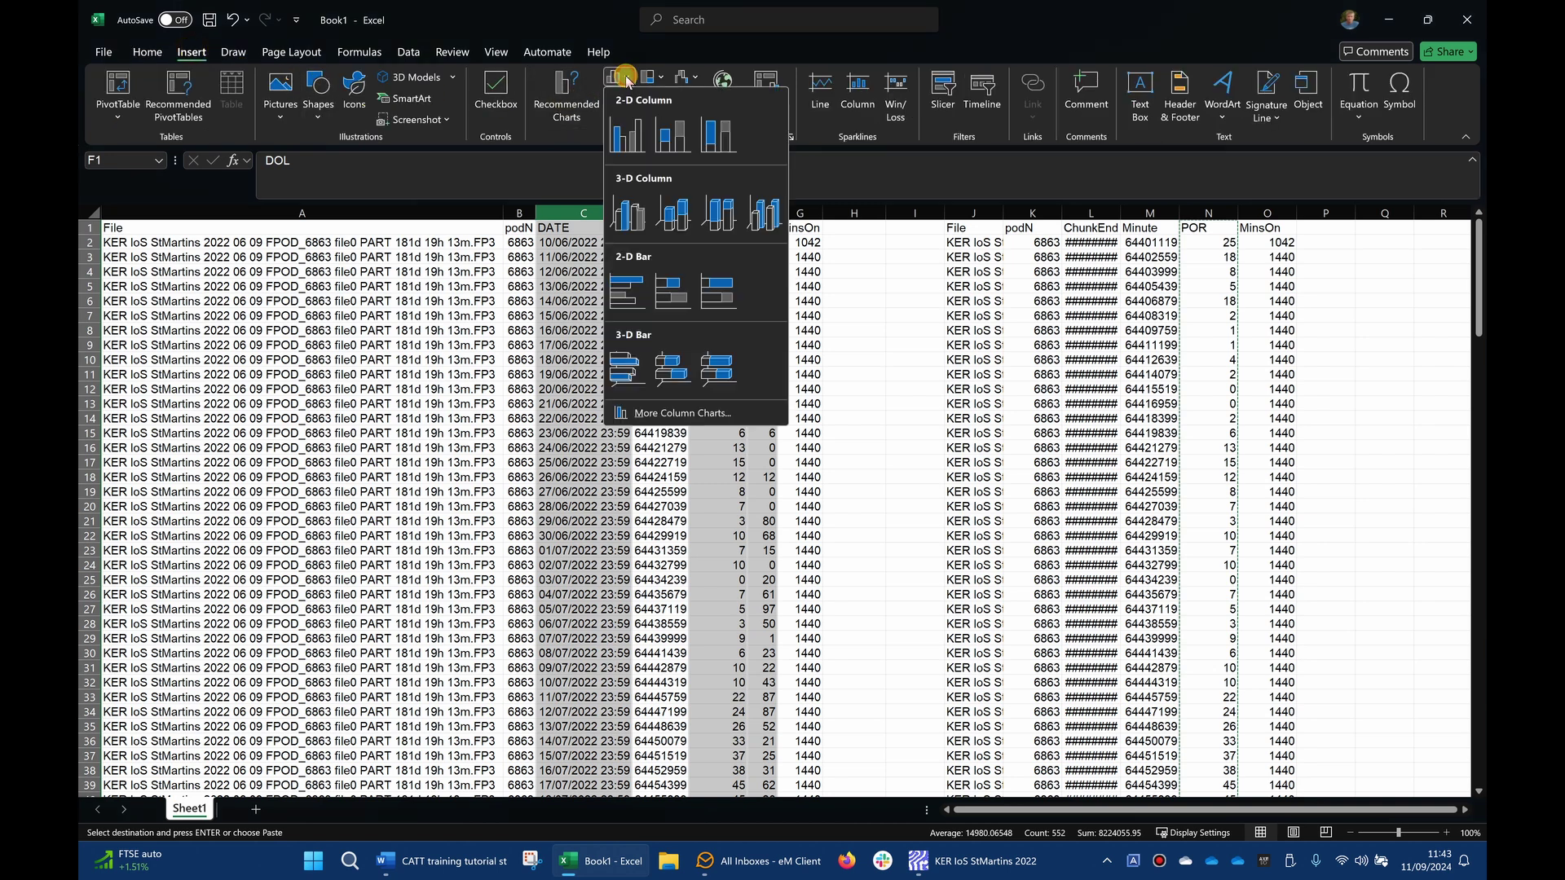
pyautogui.click(626, 135)
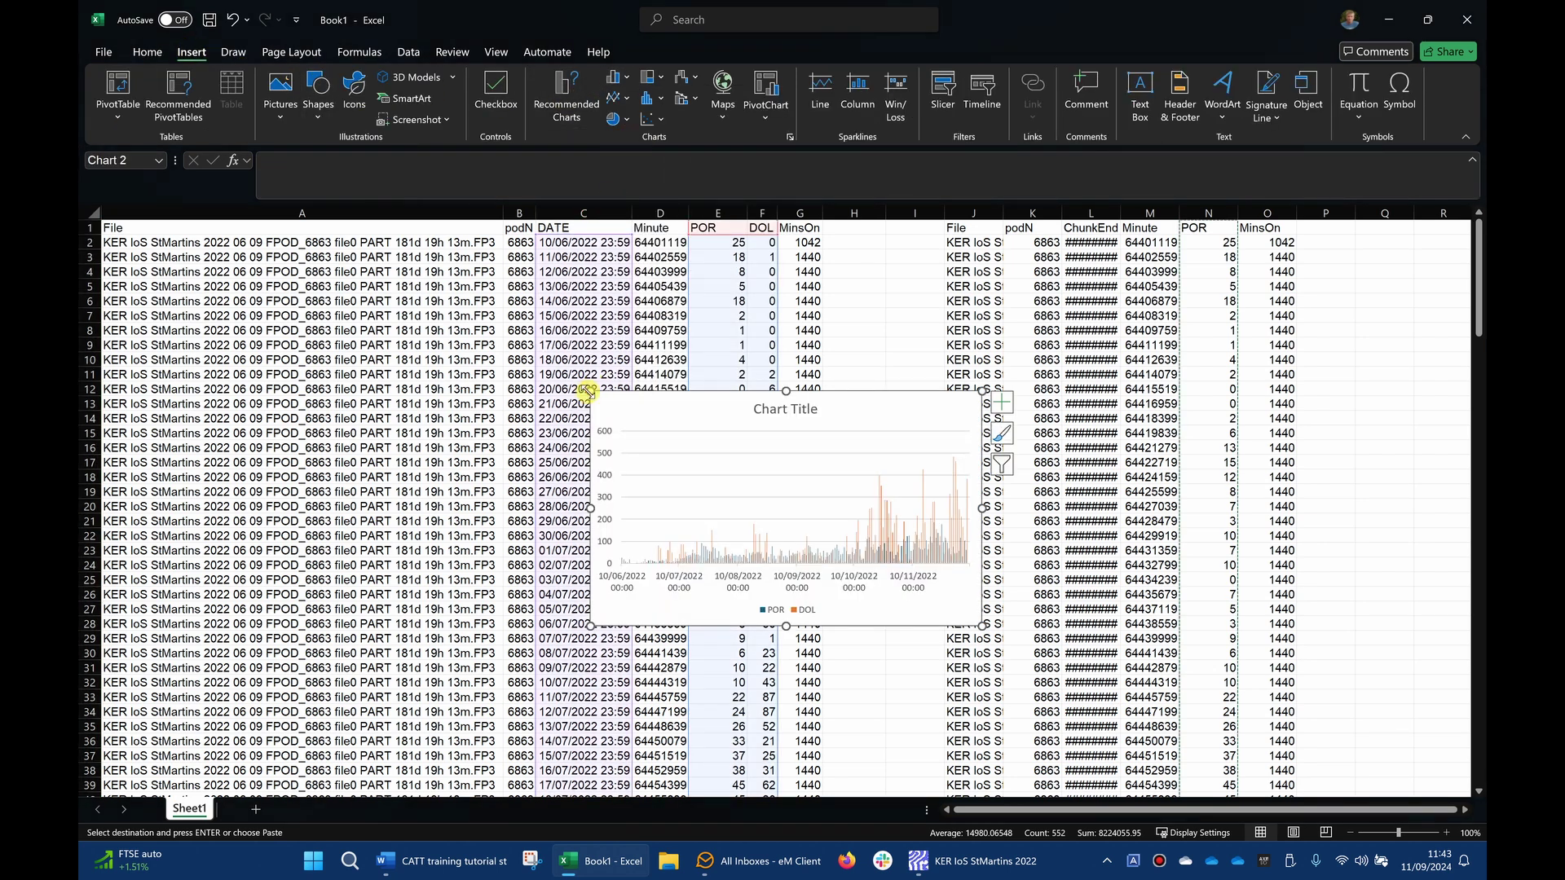
# - Enlarge the POR and DOL chart to nearly fill the visible sheet and compare the two species' daily patterns
pyautogui.moveTo(510, 364); pyautogui.dragTo(144, 230)
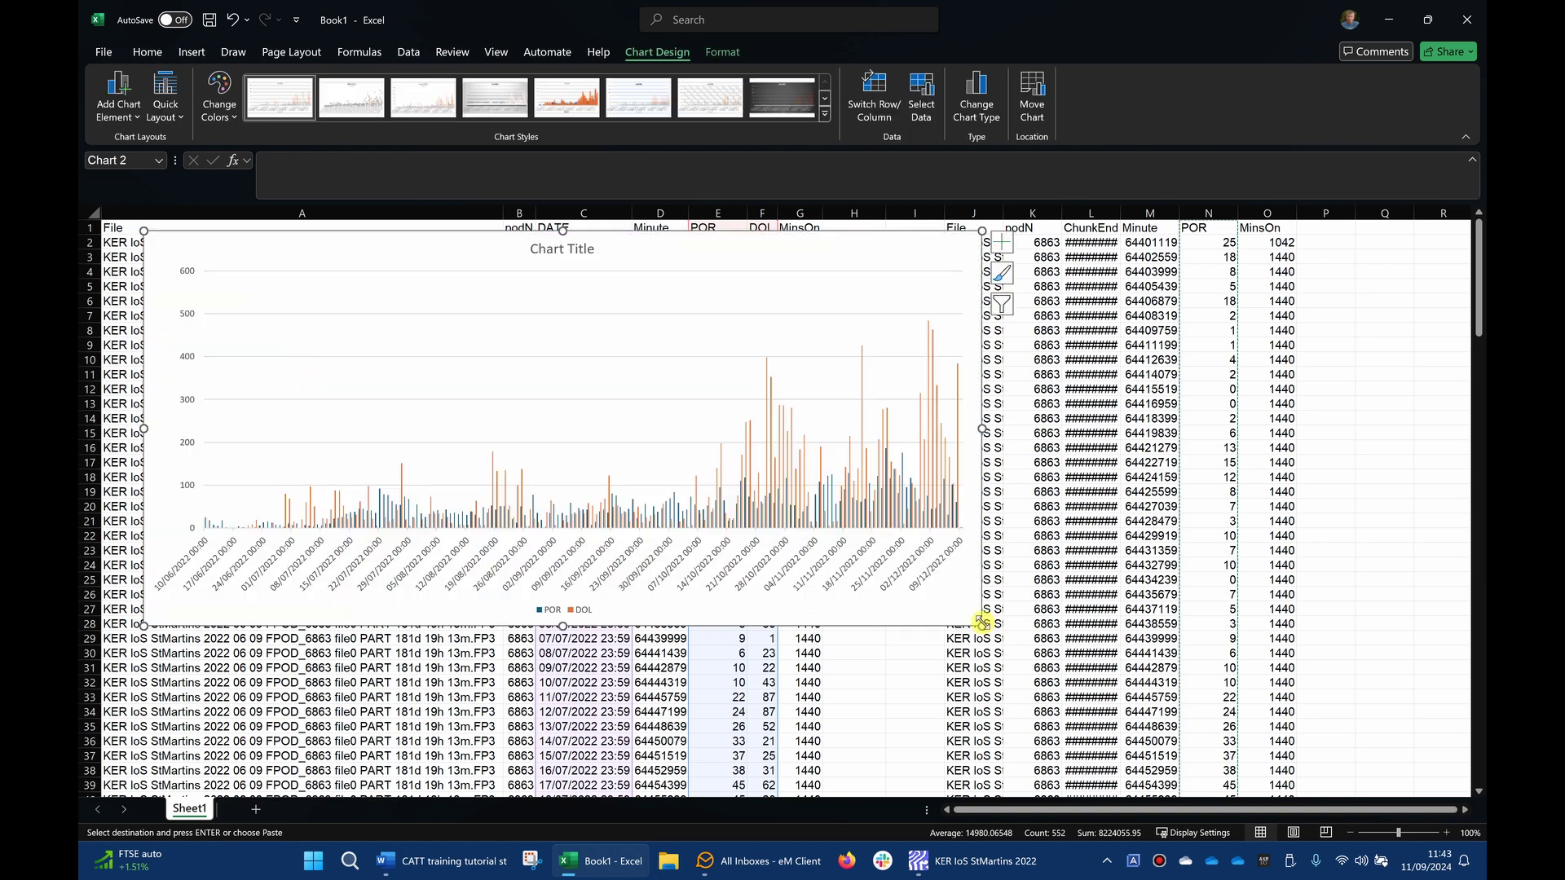
pyautogui.moveTo(982, 624); pyautogui.dragTo(1438, 790)
pyautogui.moveTo(1146, 691)
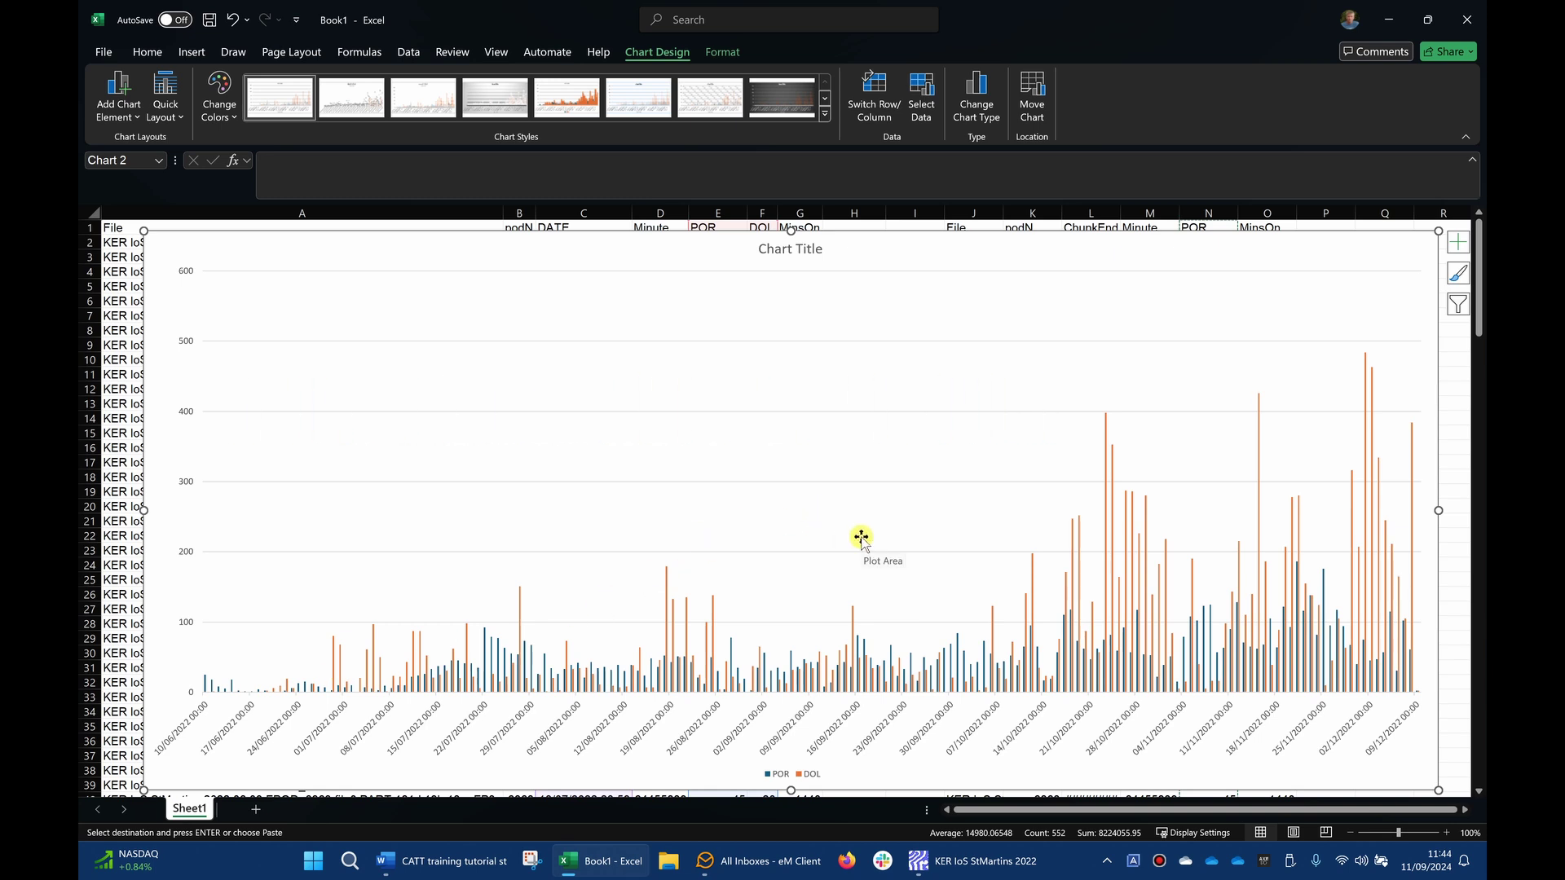
# - Add a blank worksheet, and in the F-POD application export daily Detections and environment data from file 2
pyautogui.click(254, 809)
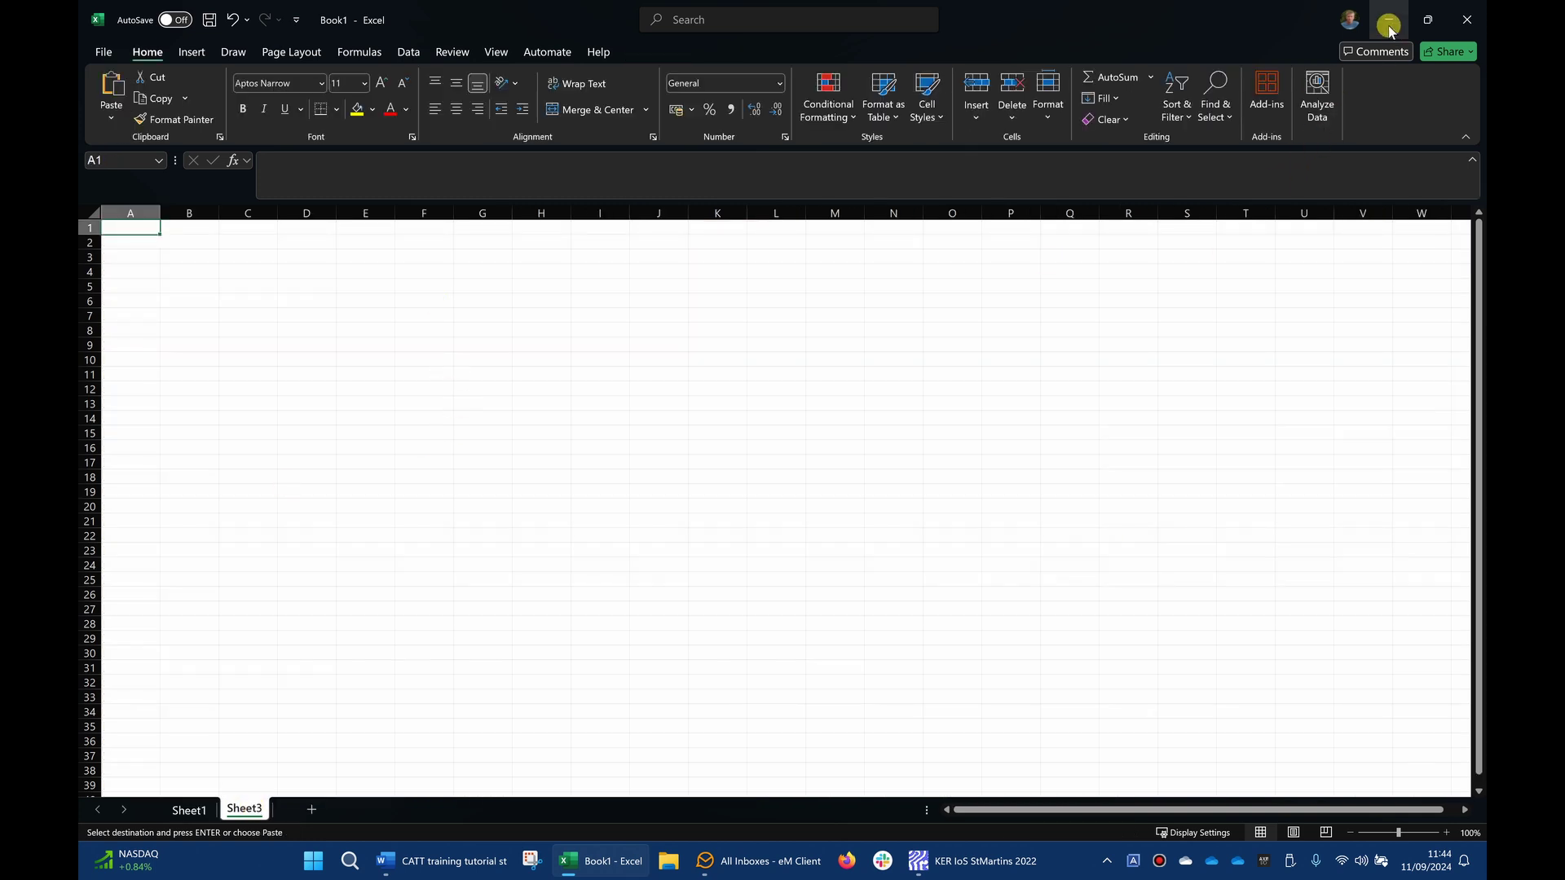
pyautogui.click(949, 862)
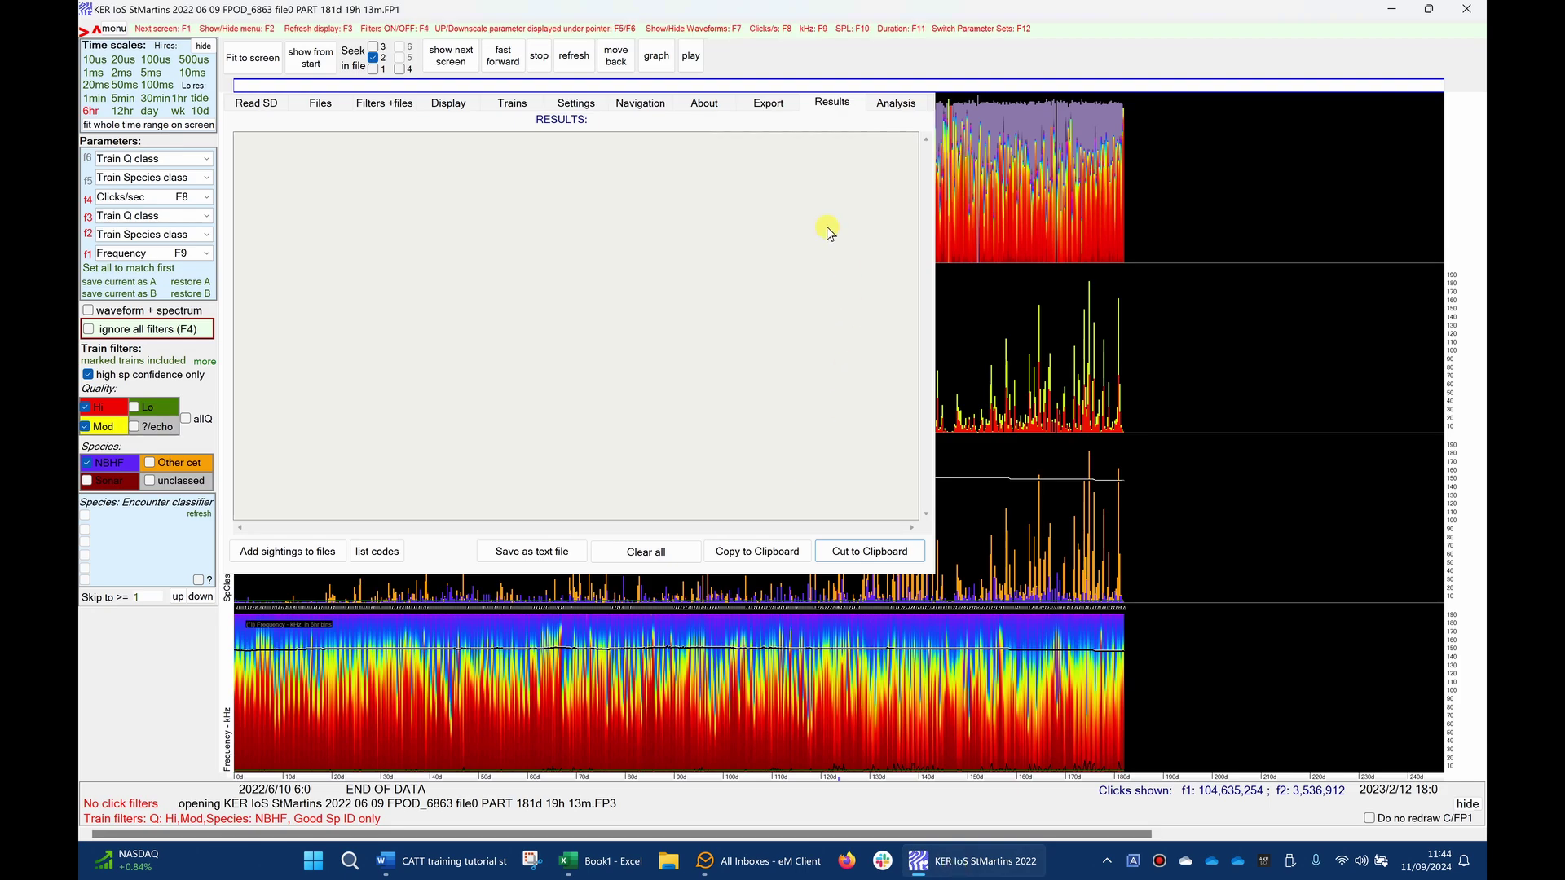
pyautogui.click(762, 105)
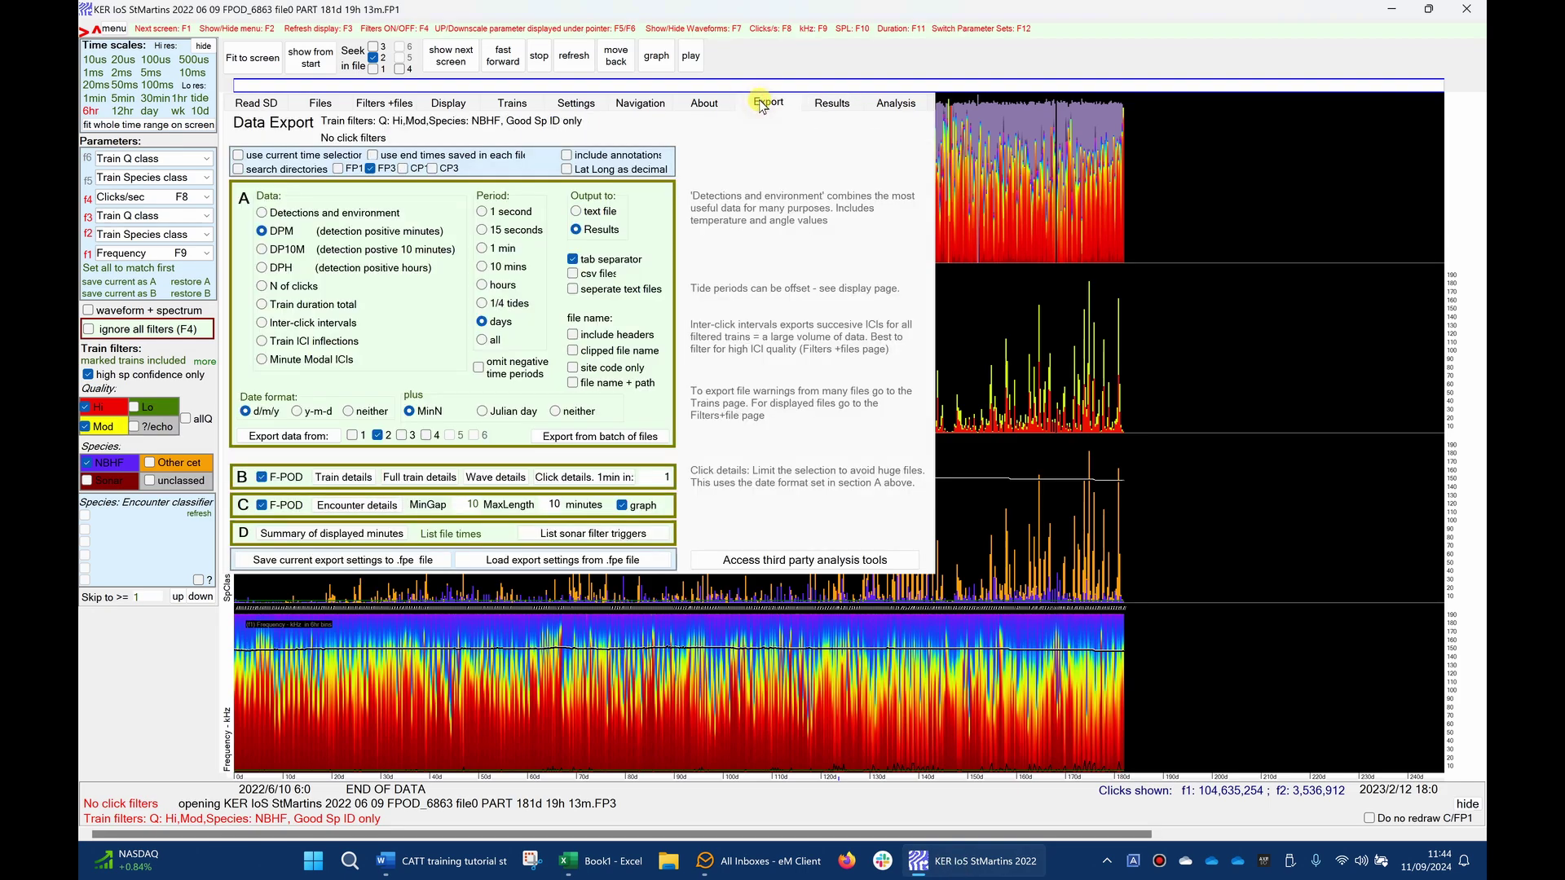
pyautogui.click(267, 213)
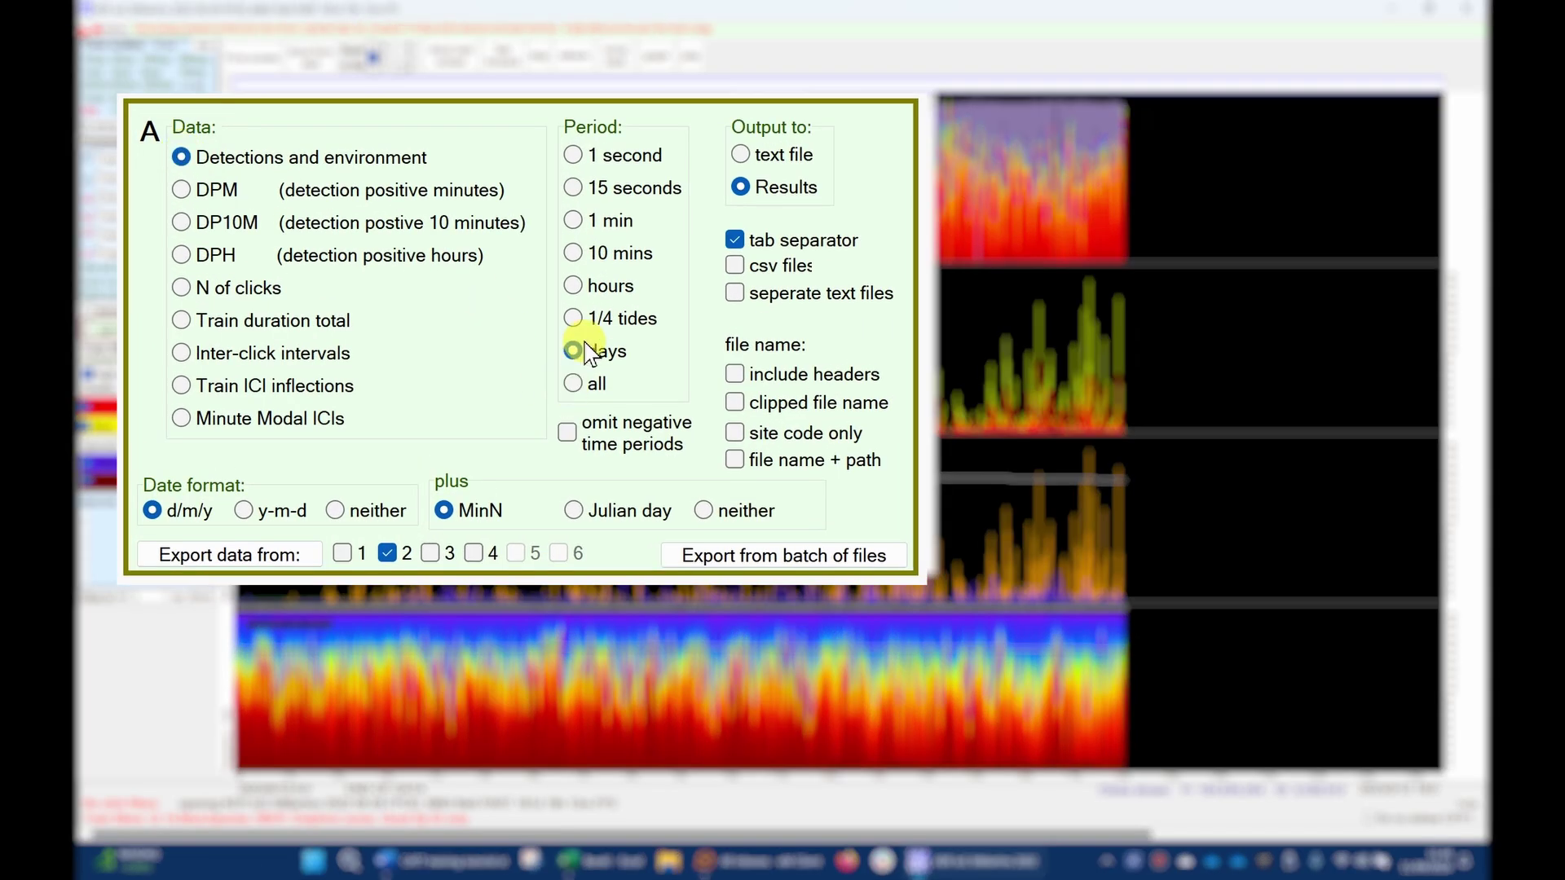
pyautogui.click(257, 554)
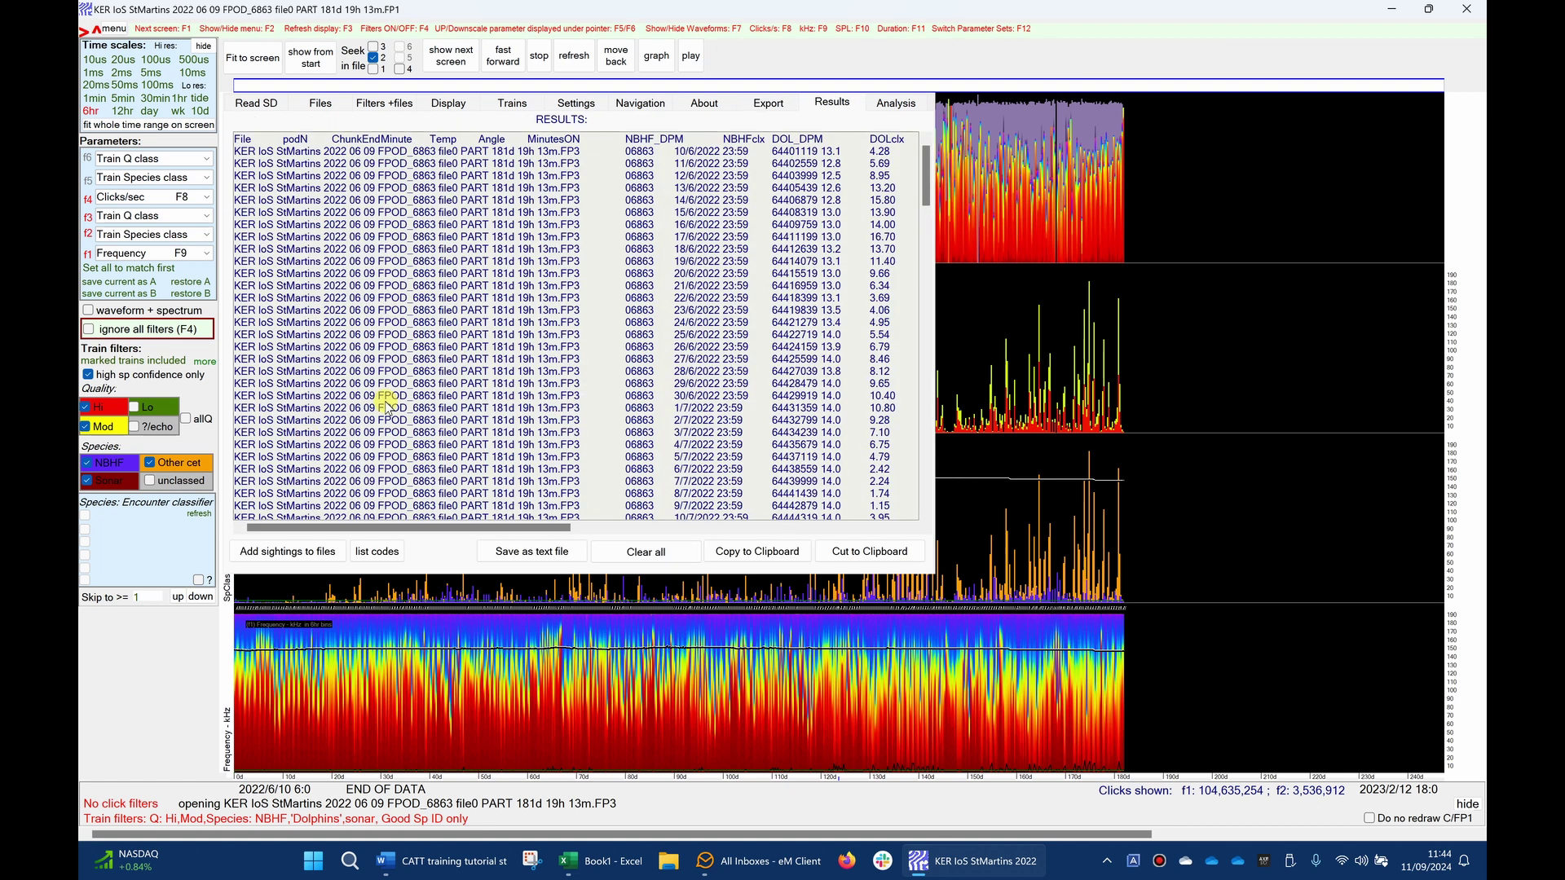
# - Cut the Detections and environment results into cell A1 of the blank Excel sheet and autofit all column widths
pyautogui.click(856, 552)
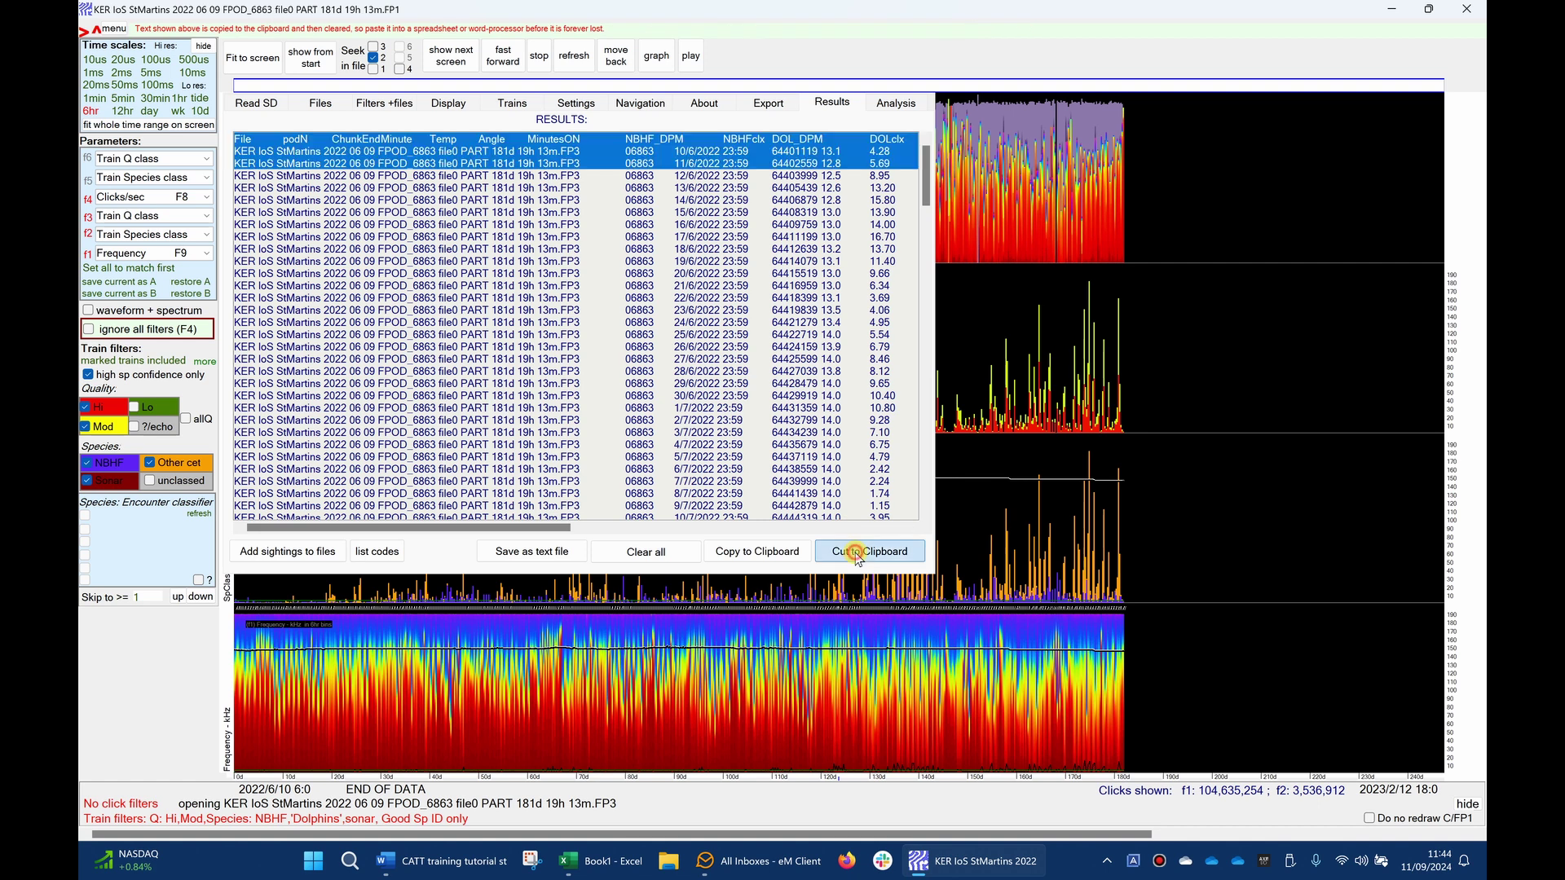
pyautogui.click(637, 857)
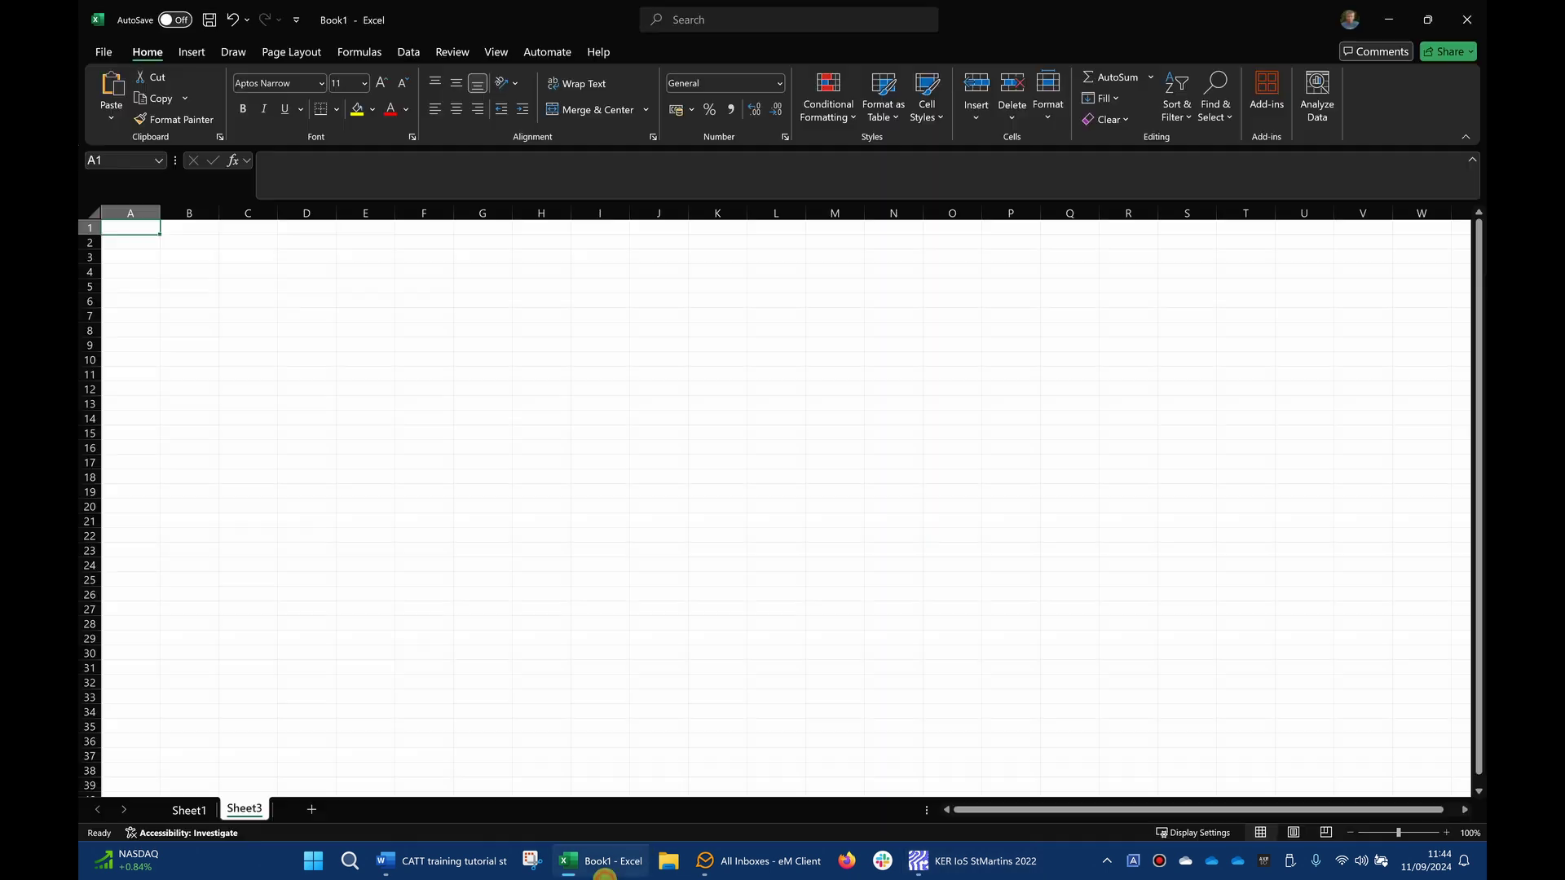
pyautogui.hotkey('ctrl', 'v')
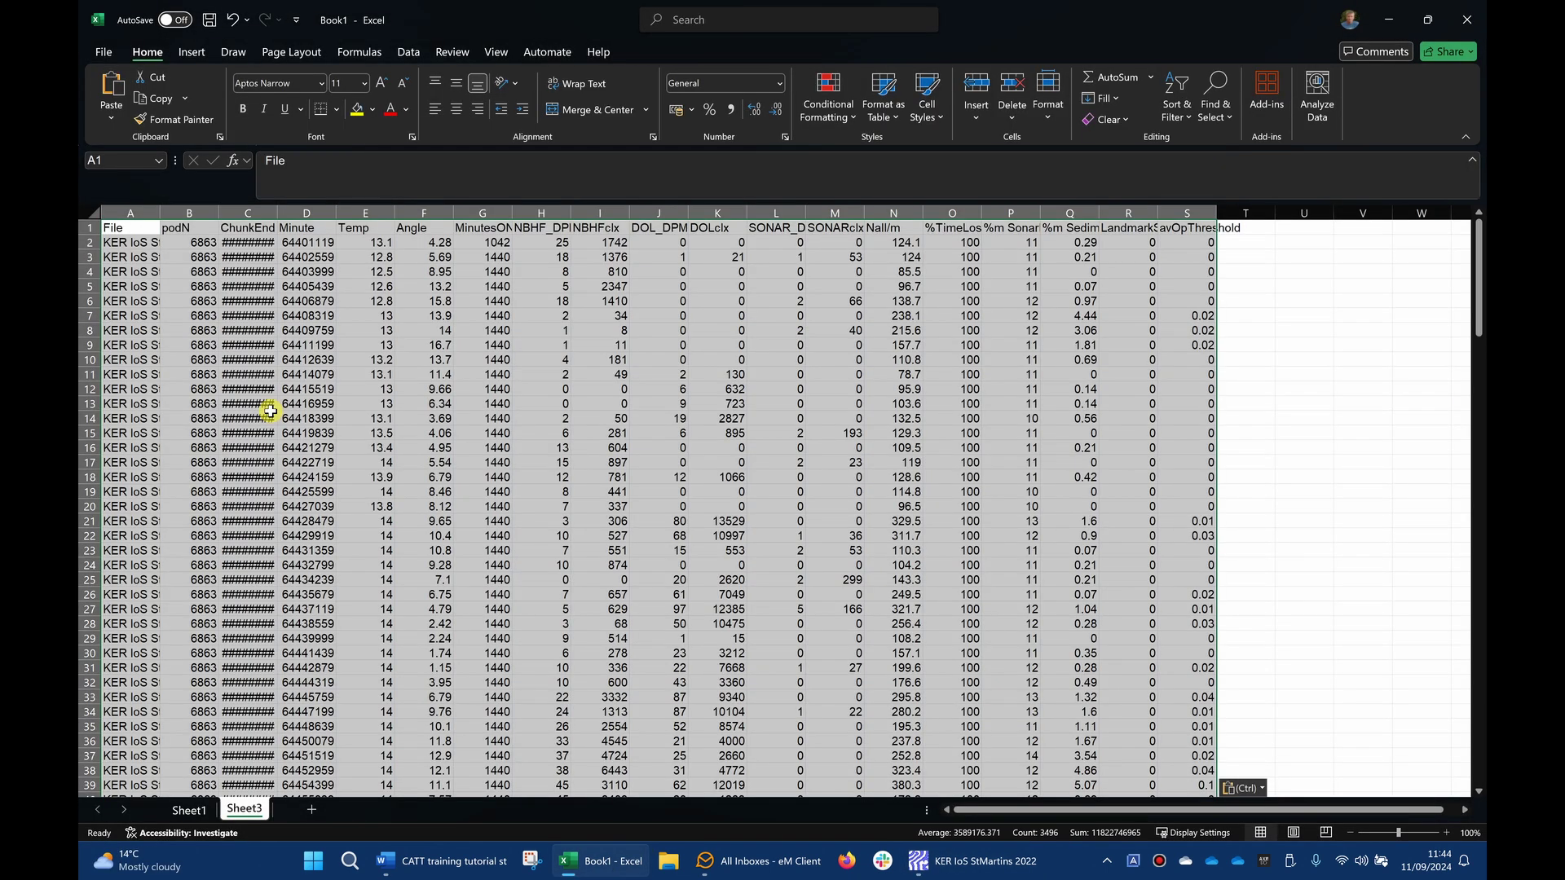
pyautogui.click(83, 219)
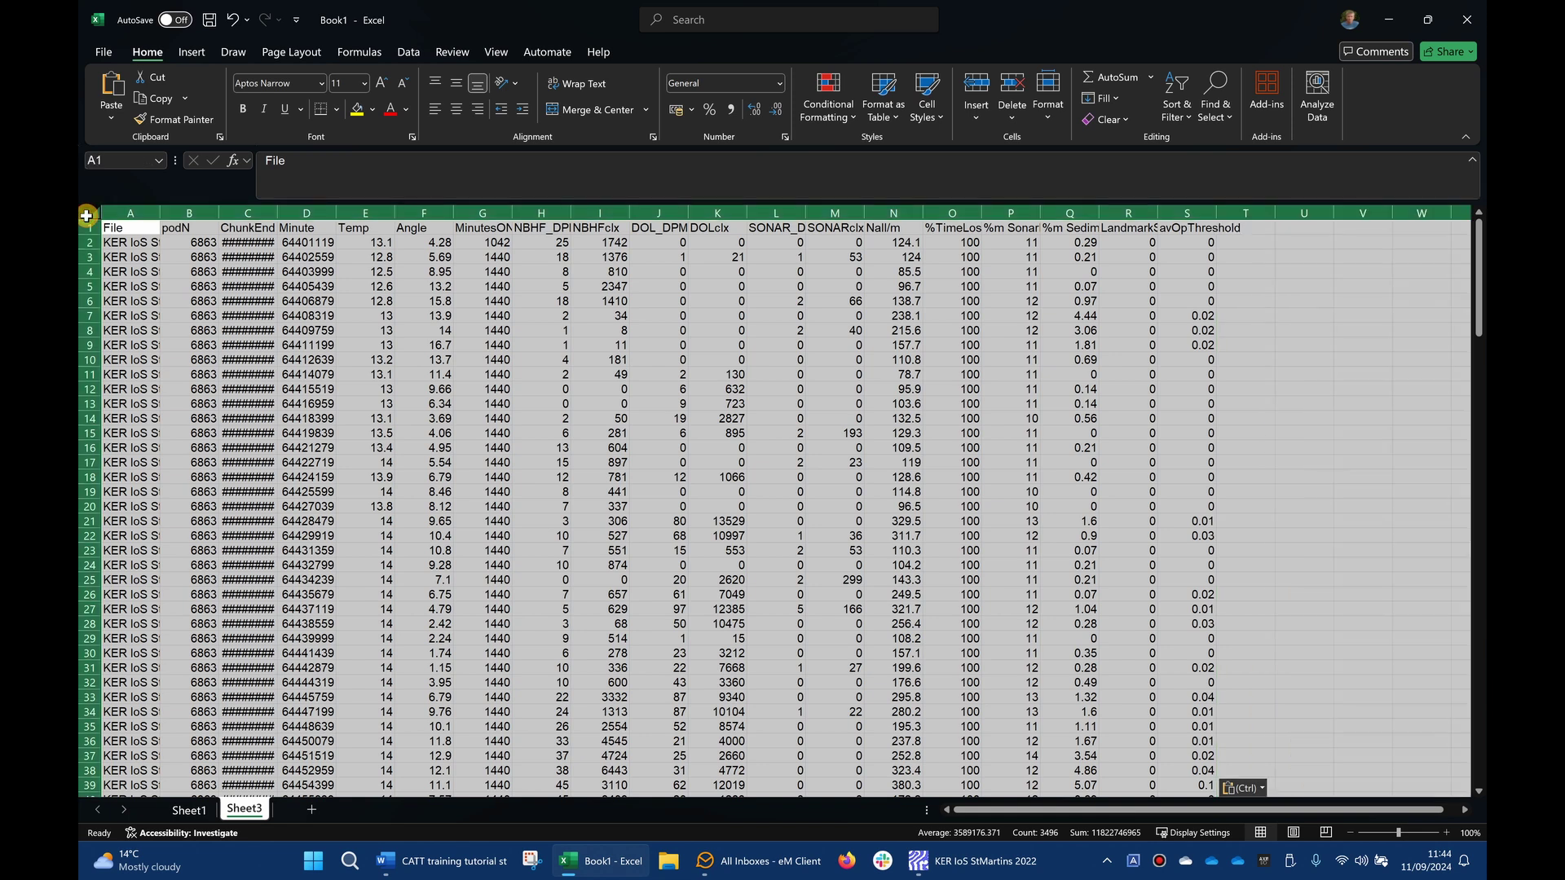
pyautogui.doubleClick(159, 215)
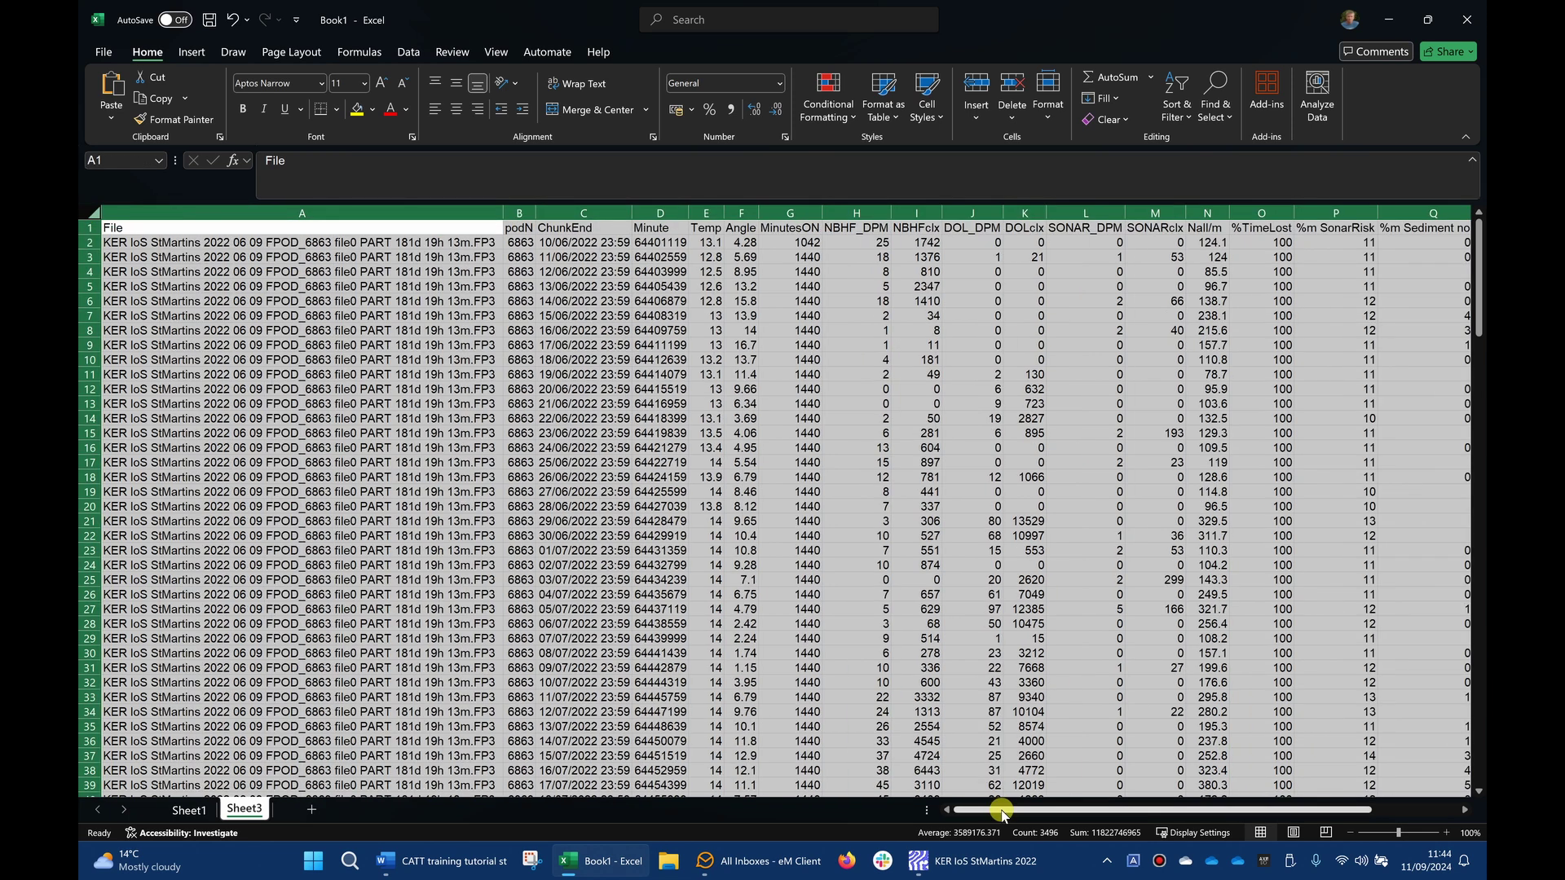
# - Examine the exported sheet's identification and environment columns: podN, ChunkEnd, Temp and Angle
pyautogui.moveTo(1003, 810); pyautogui.dragTo(1121, 817)
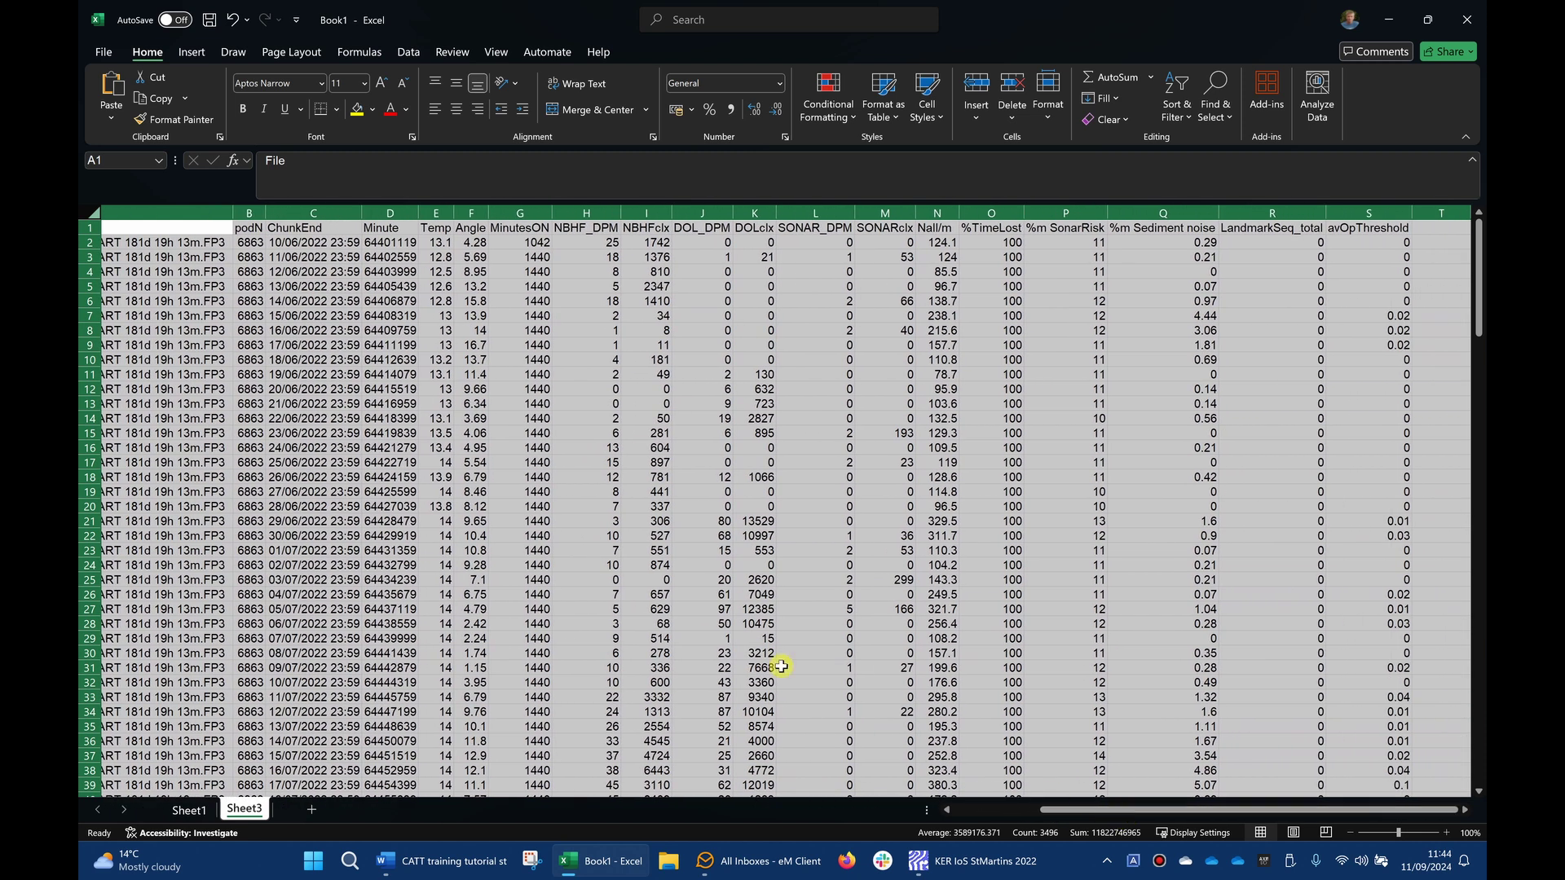
pyautogui.click(251, 216)
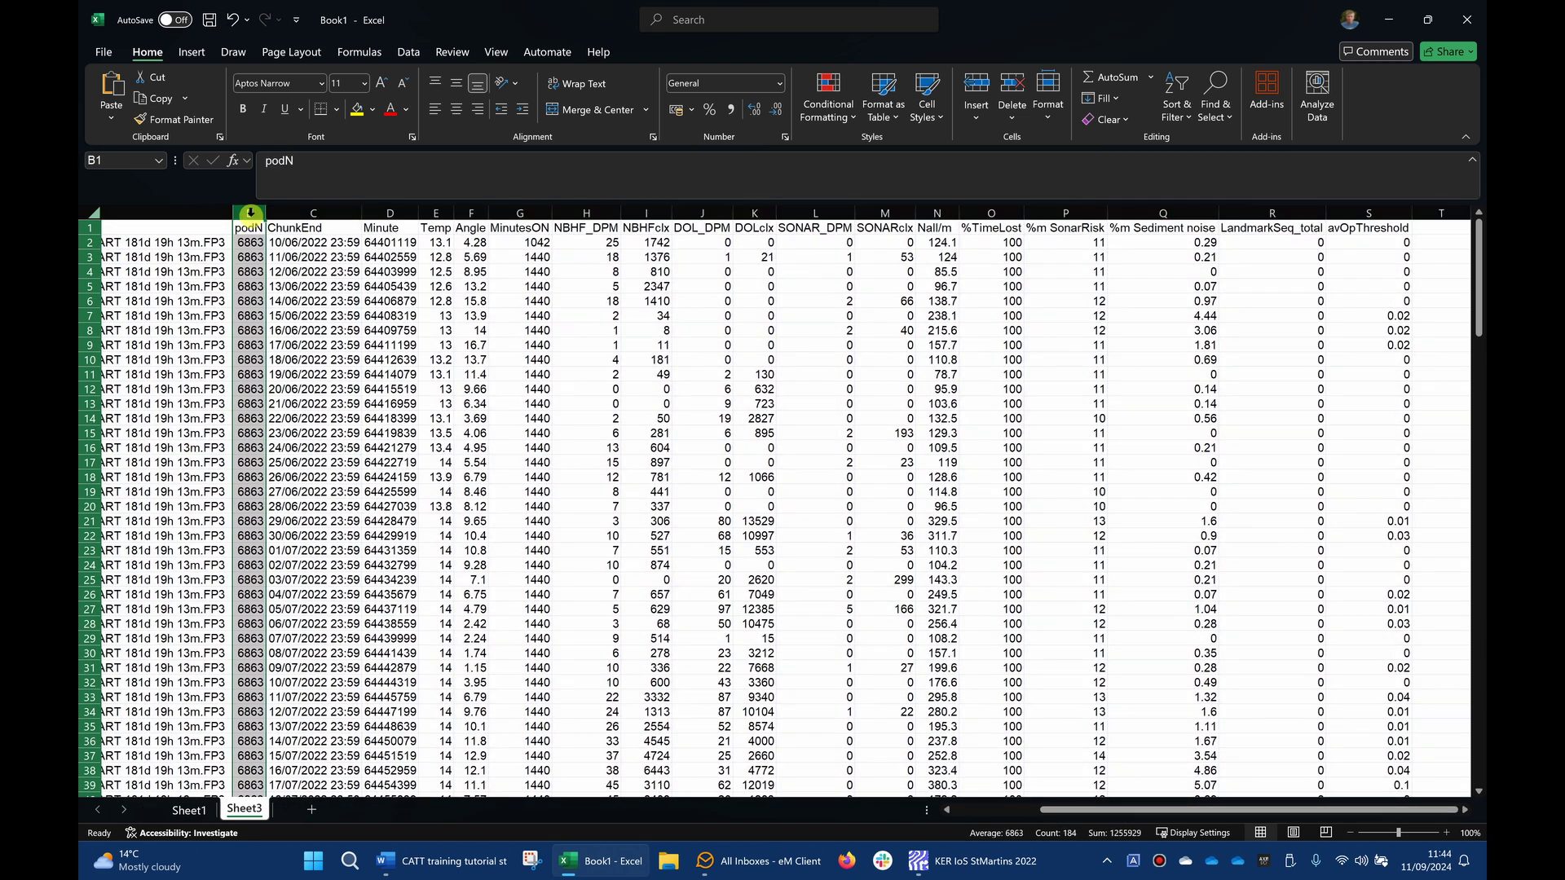
pyautogui.click(316, 212)
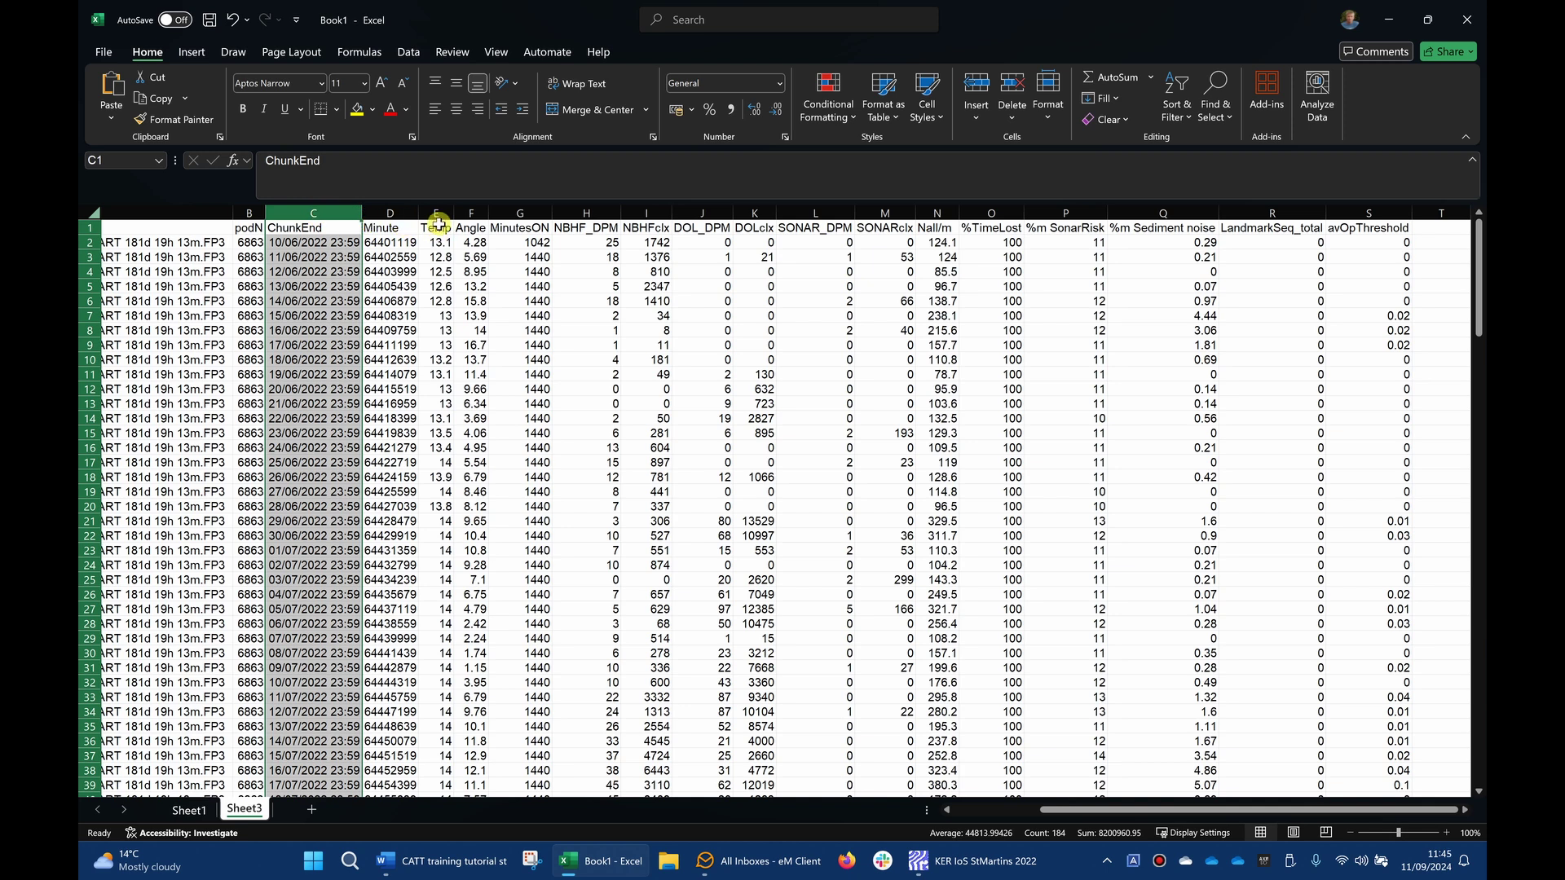
pyautogui.click(439, 213)
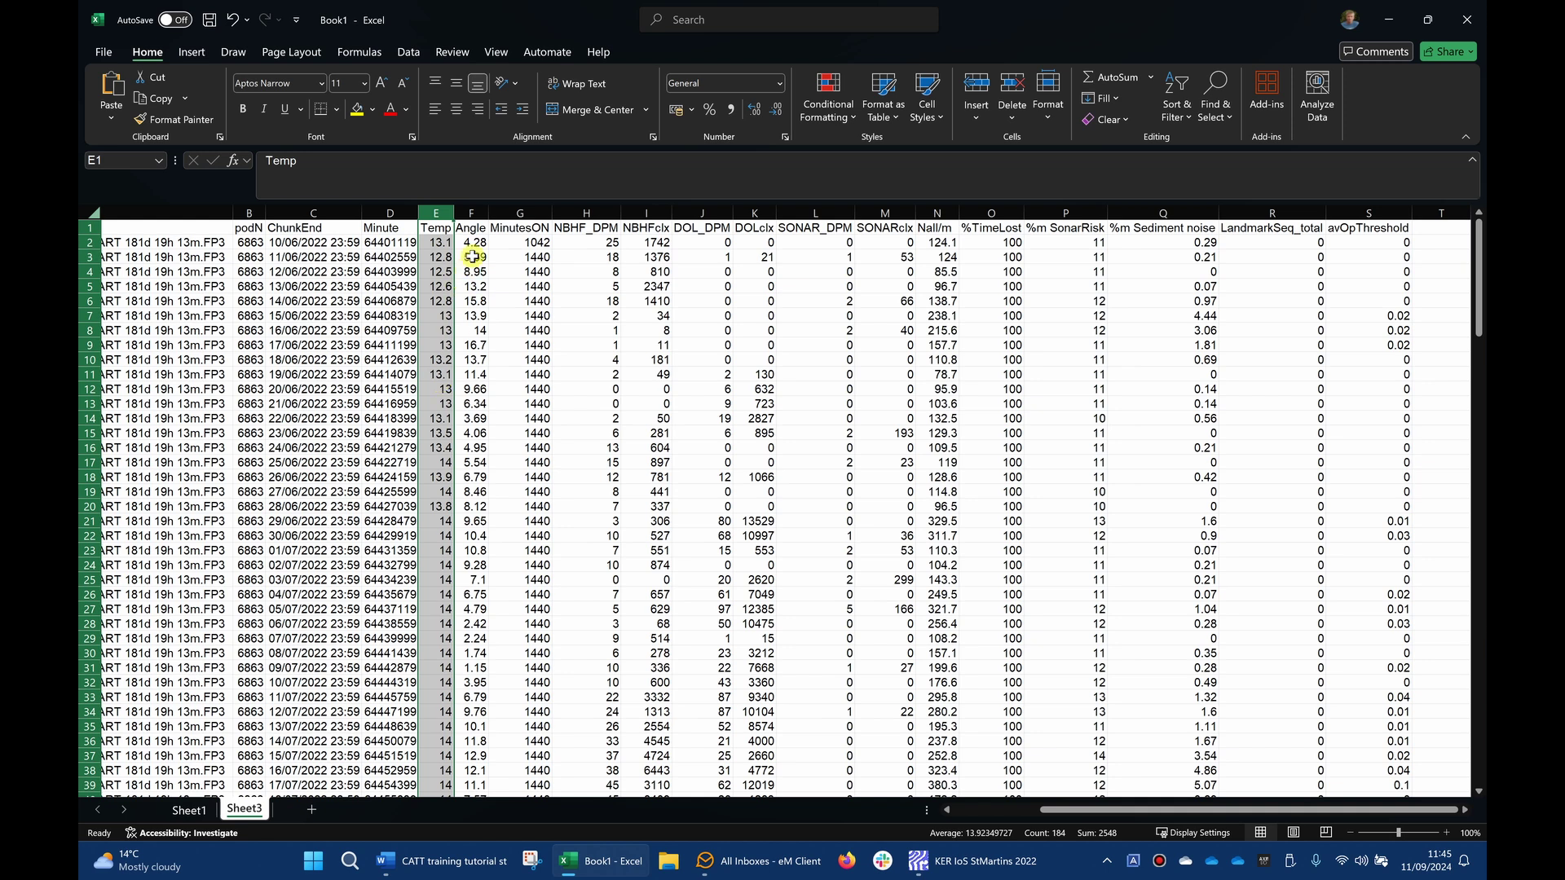
pyautogui.click(473, 214)
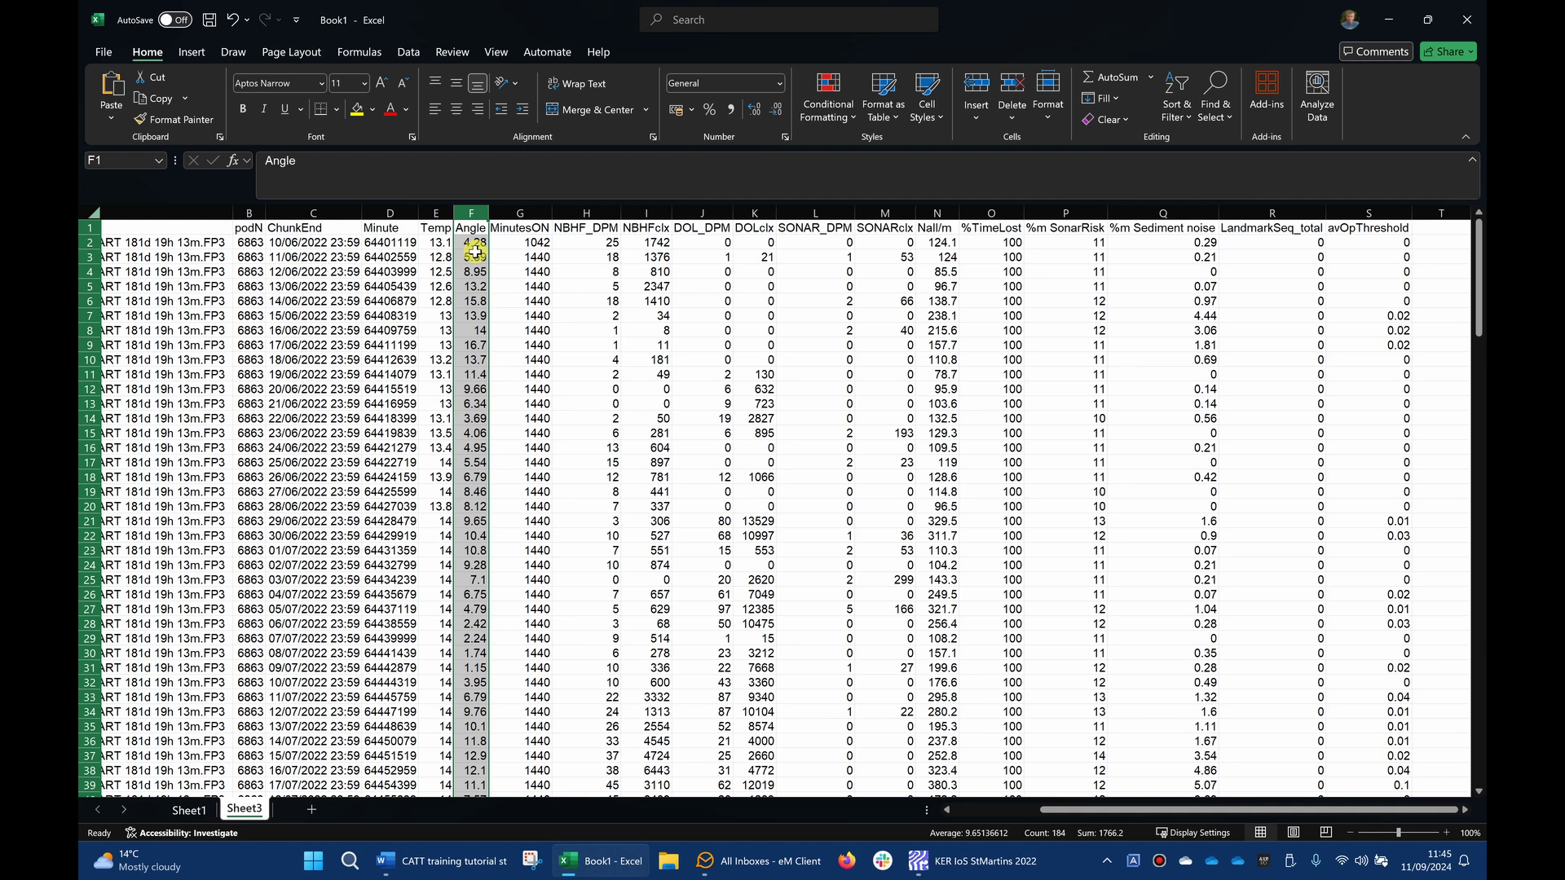
# - Examine the NBHF, DOL and SONAR detection and click columns, plus Nall/m, %m SonarRisk and %m Sediment noise
pyautogui.click(588, 213)
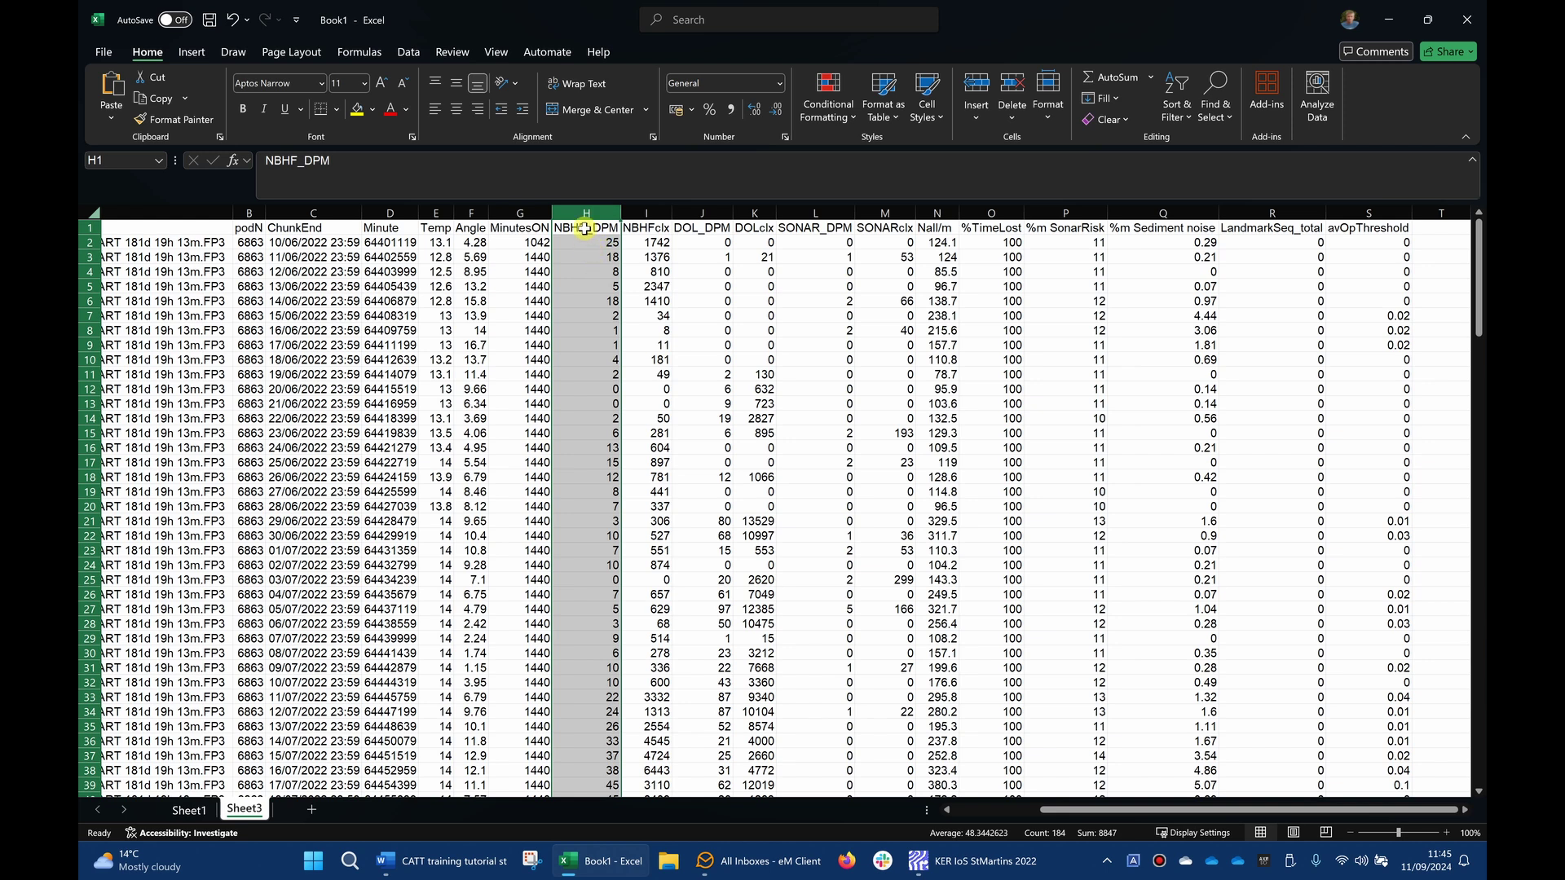
pyautogui.click(643, 214)
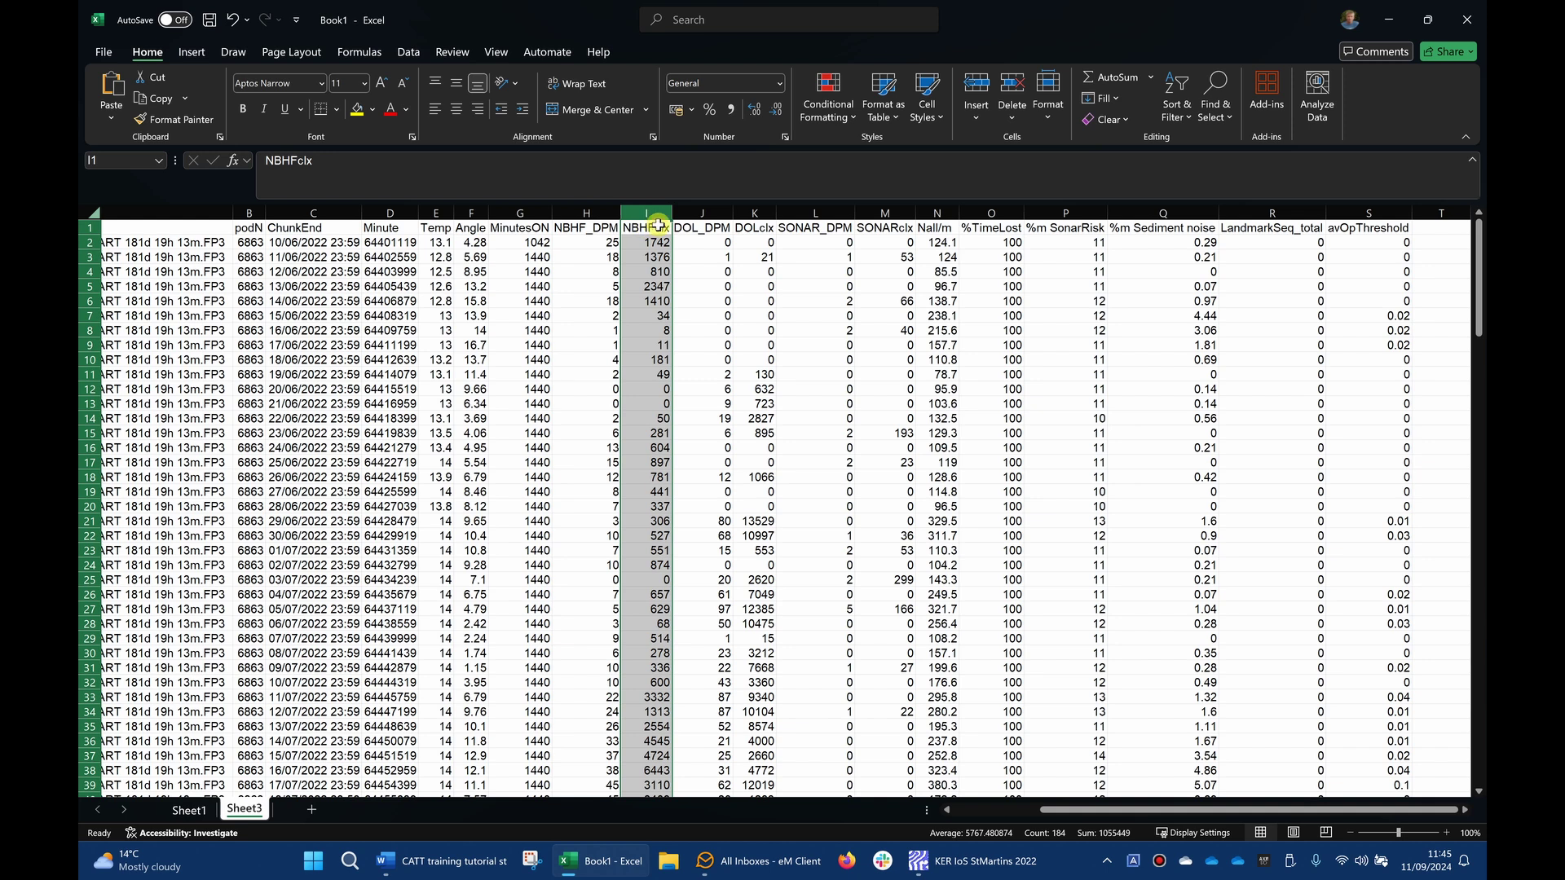
pyautogui.moveTo(693, 209); pyautogui.dragTo(860, 217)
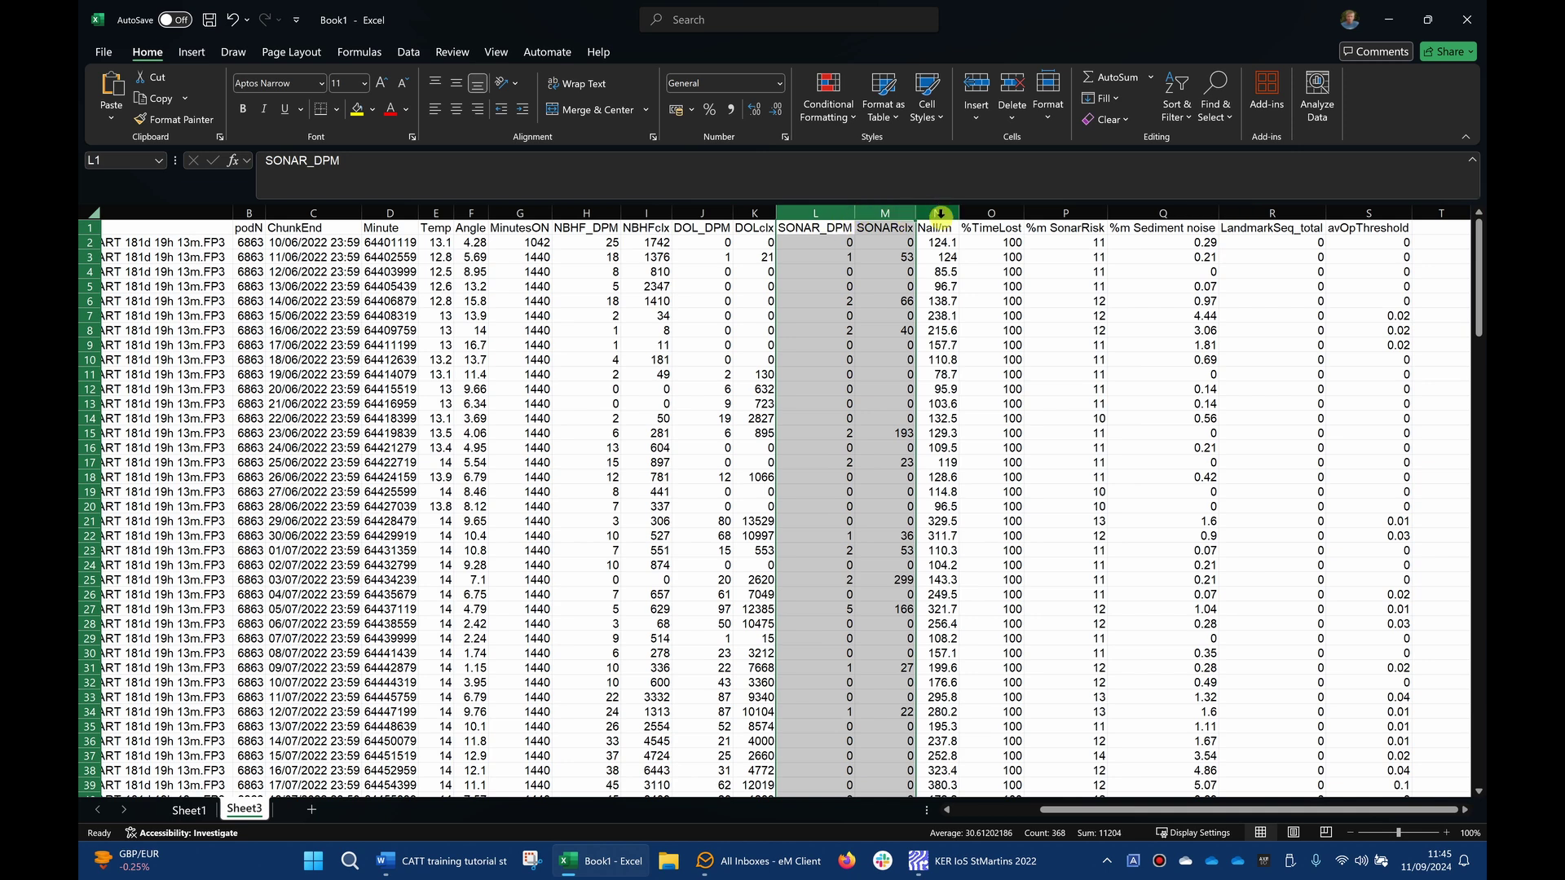
pyautogui.click(939, 213)
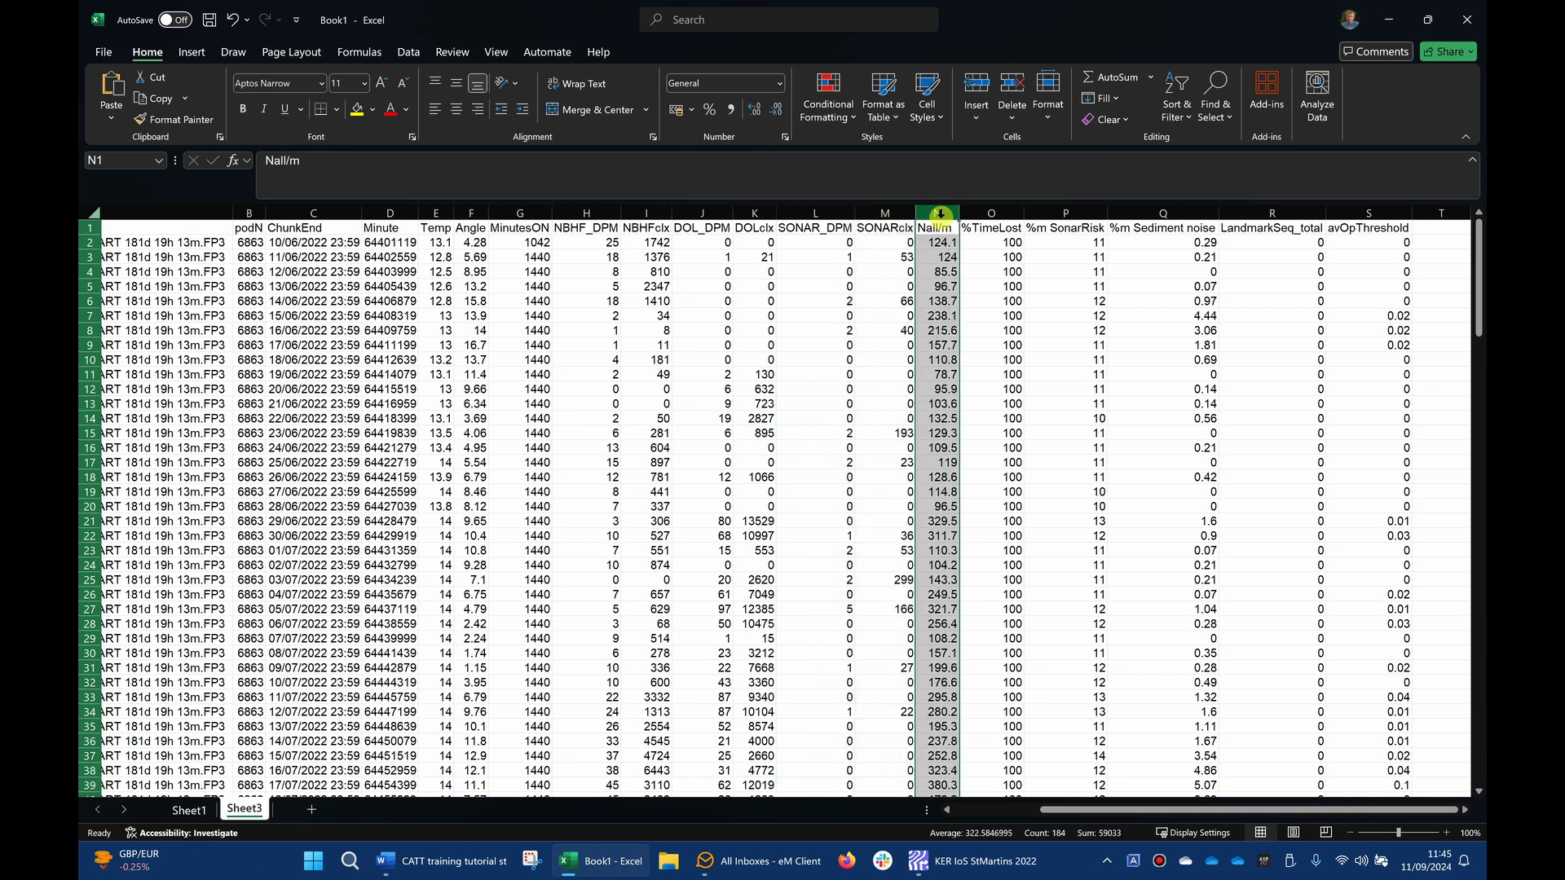
pyautogui.click(1066, 213)
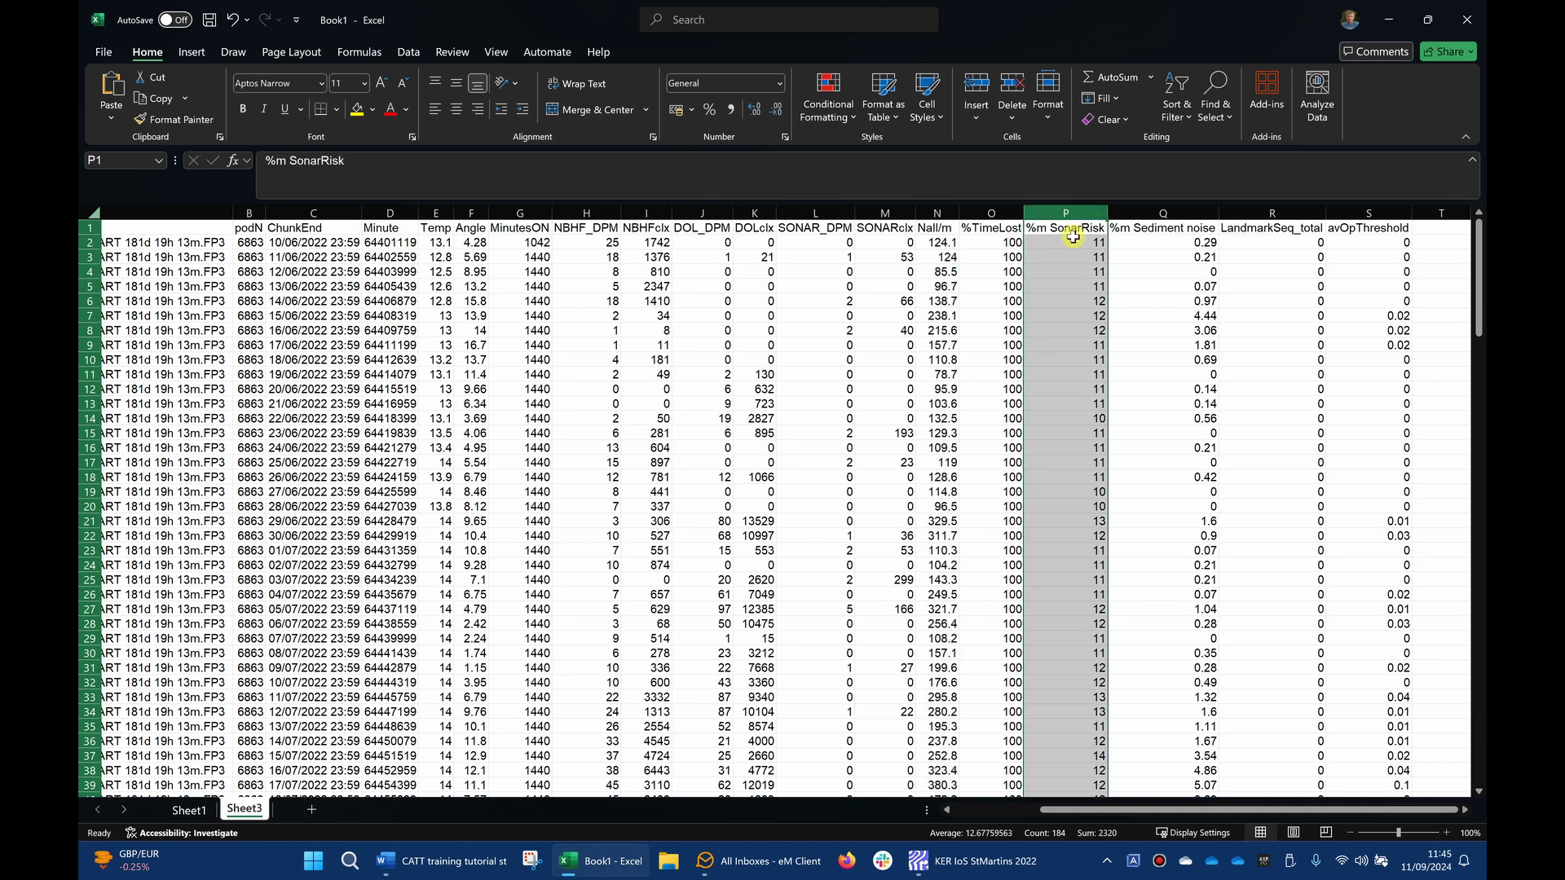
pyautogui.click(1175, 214)
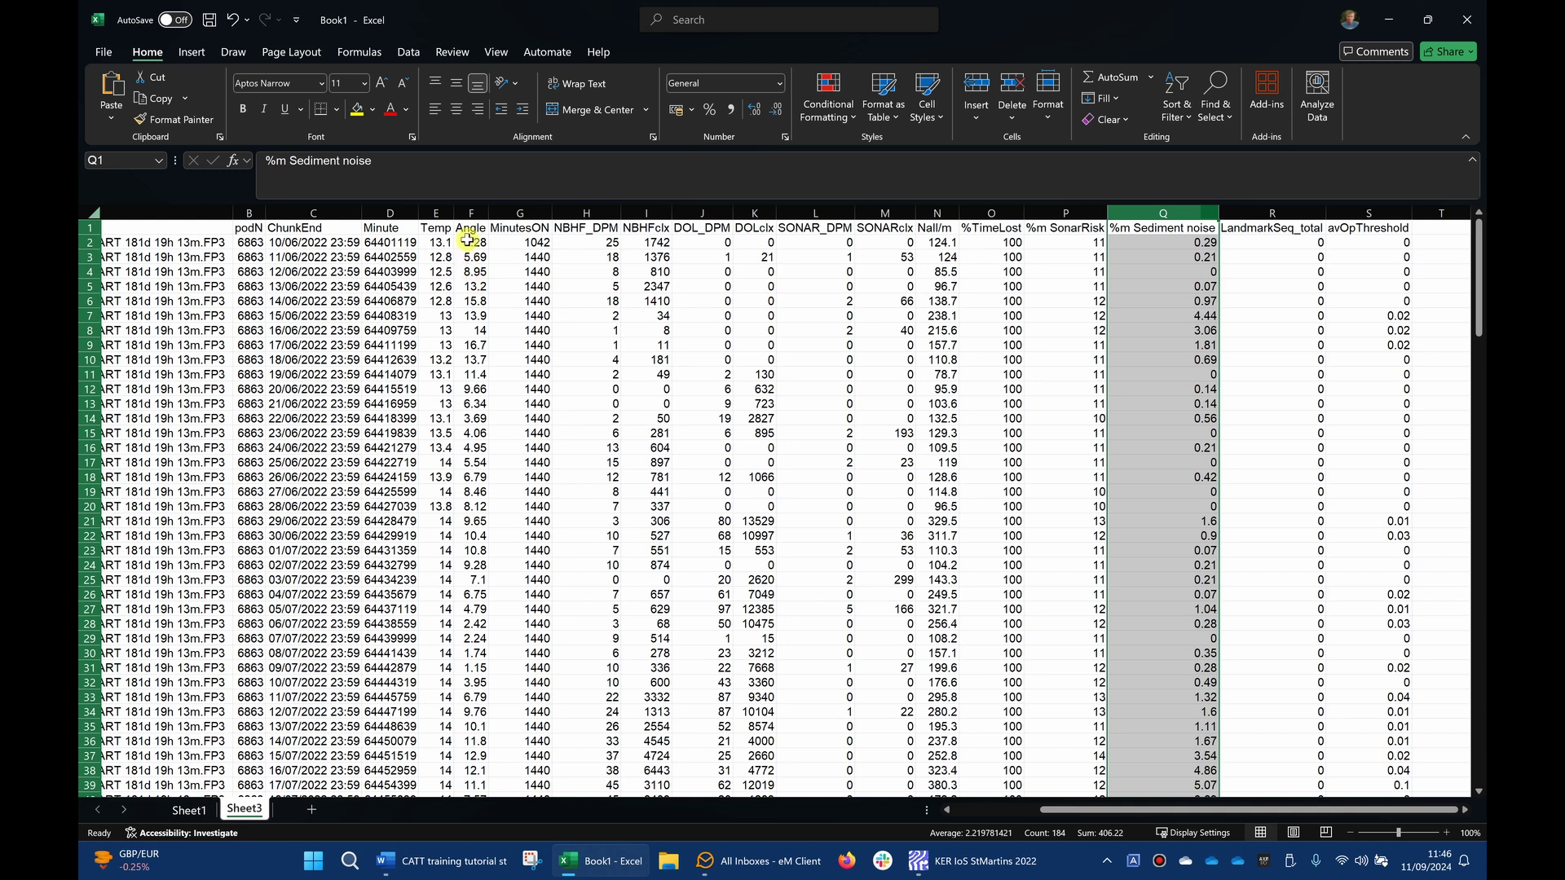
# - Switch to the F-POD application and open its data export settings
pyautogui.click(1388, 18)
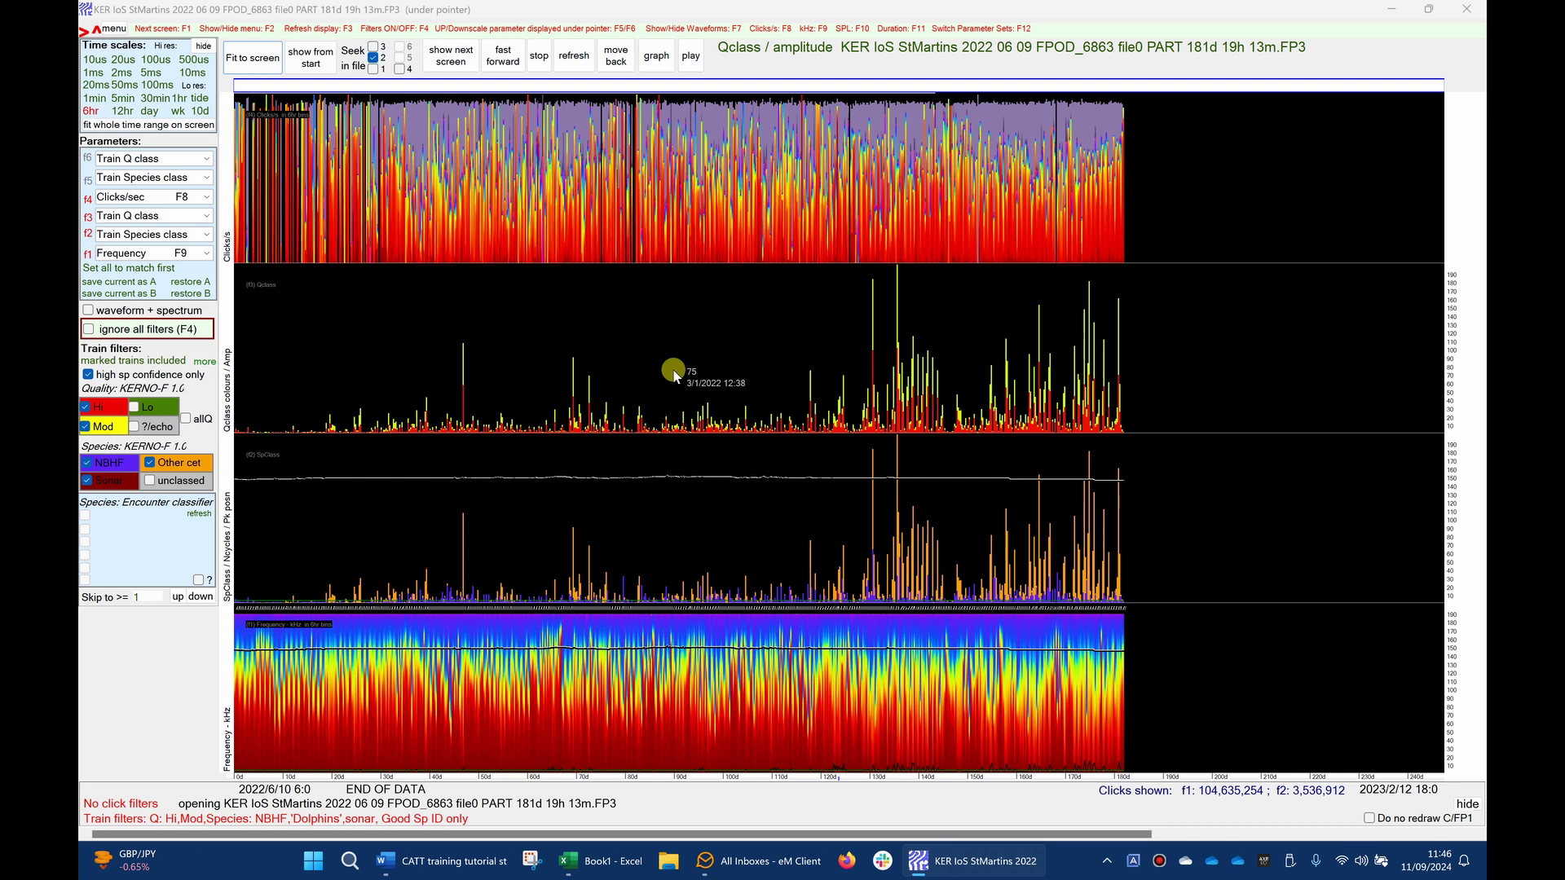
pyautogui.press('F2')
pyautogui.click(767, 102)
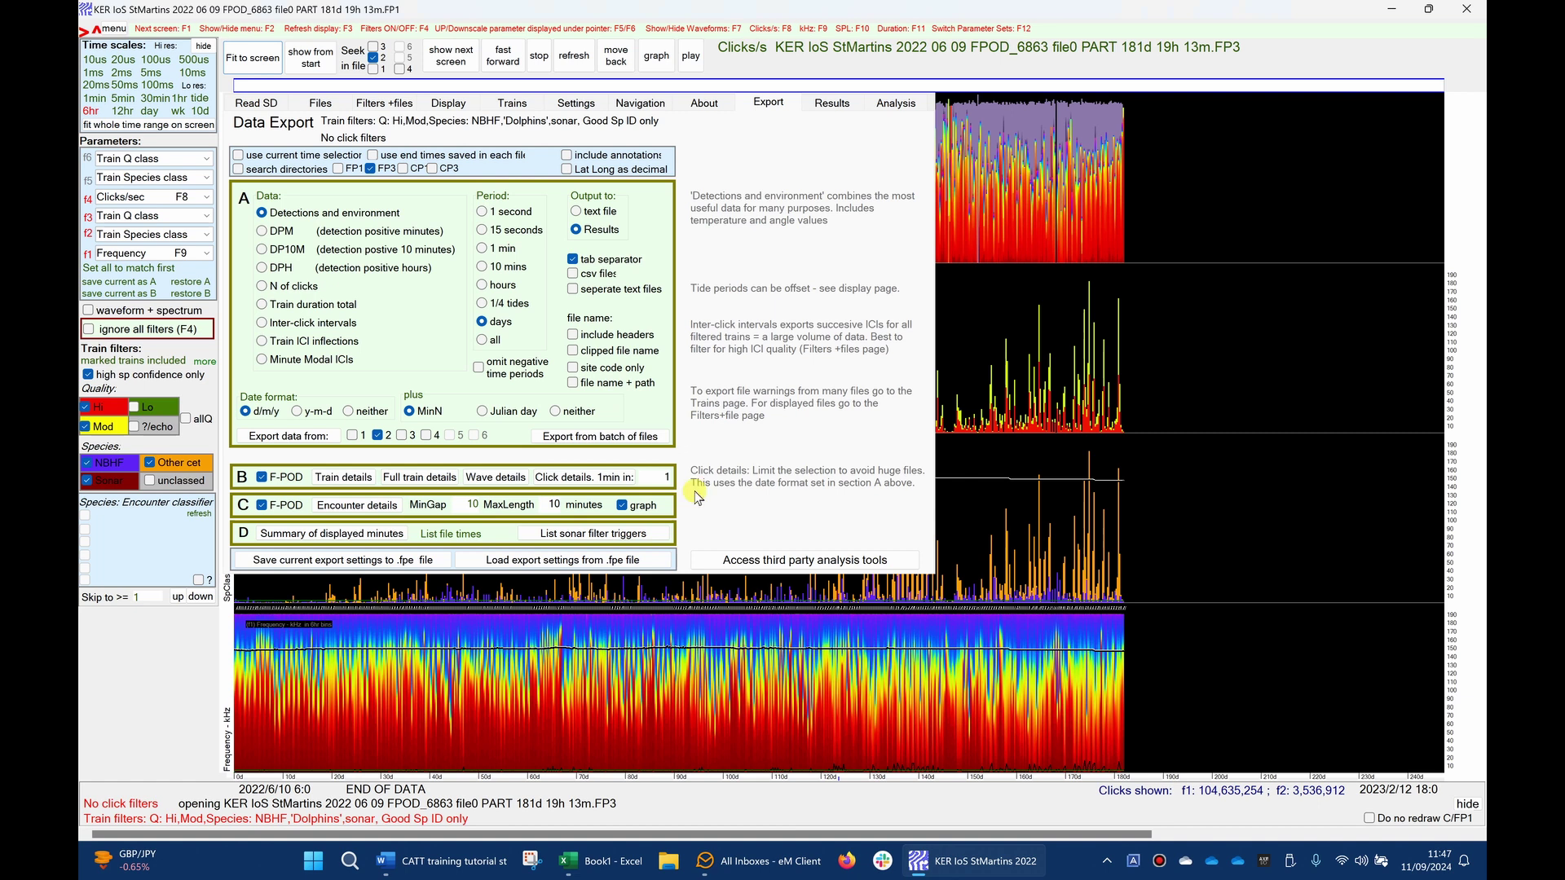
# - Review the daily ChunkEnd dates in C2:C32 of the Excel sheet, and return to the F-POD export settings
pyautogui.click(600, 861)
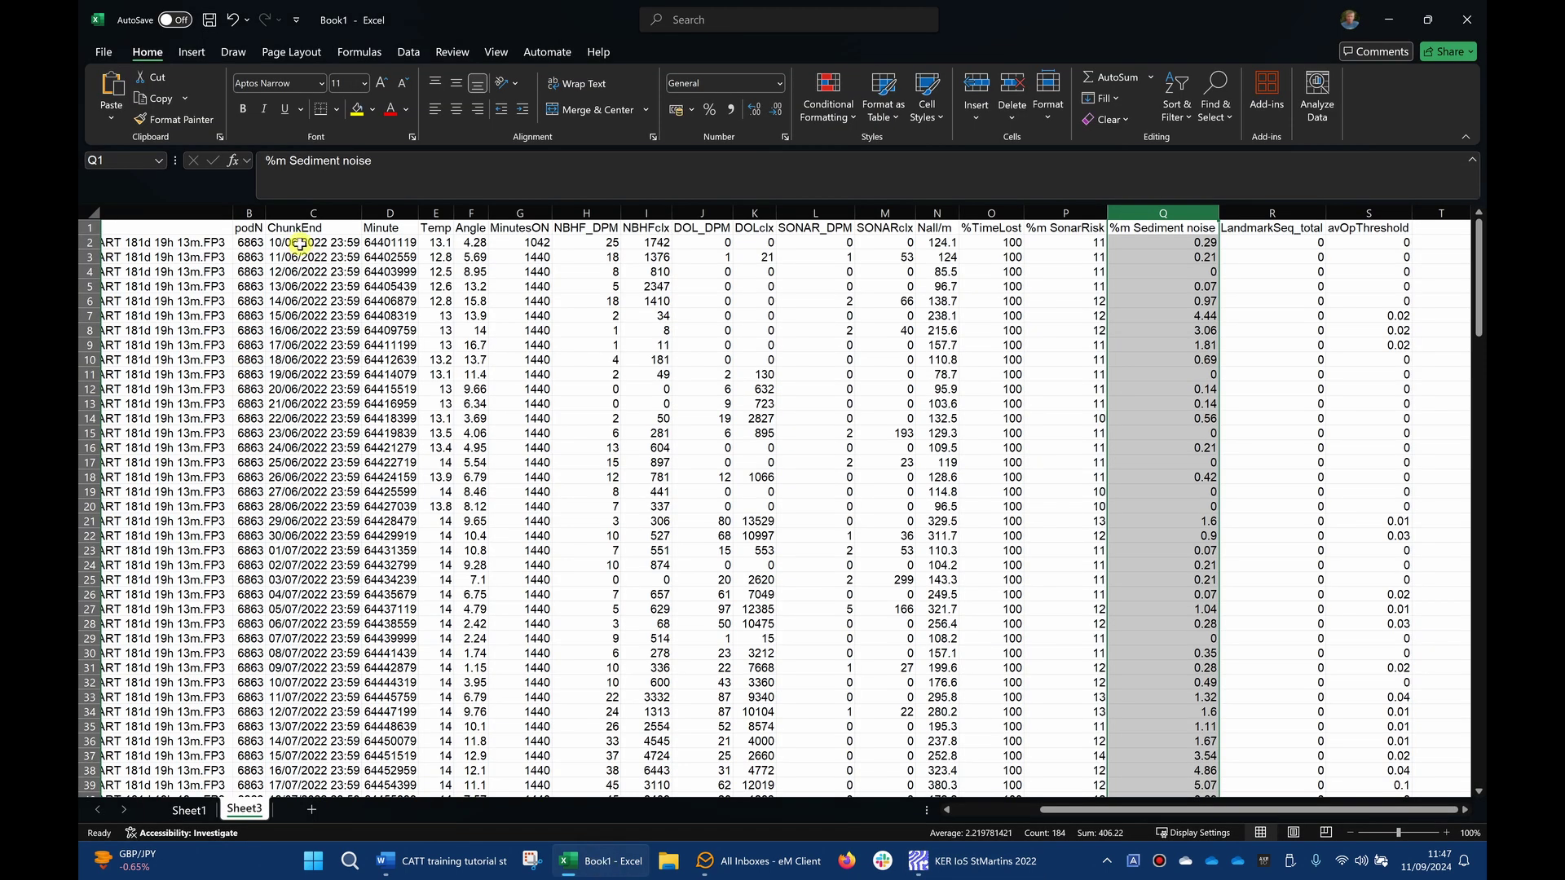
pyautogui.moveTo(300, 242); pyautogui.dragTo(300, 686)
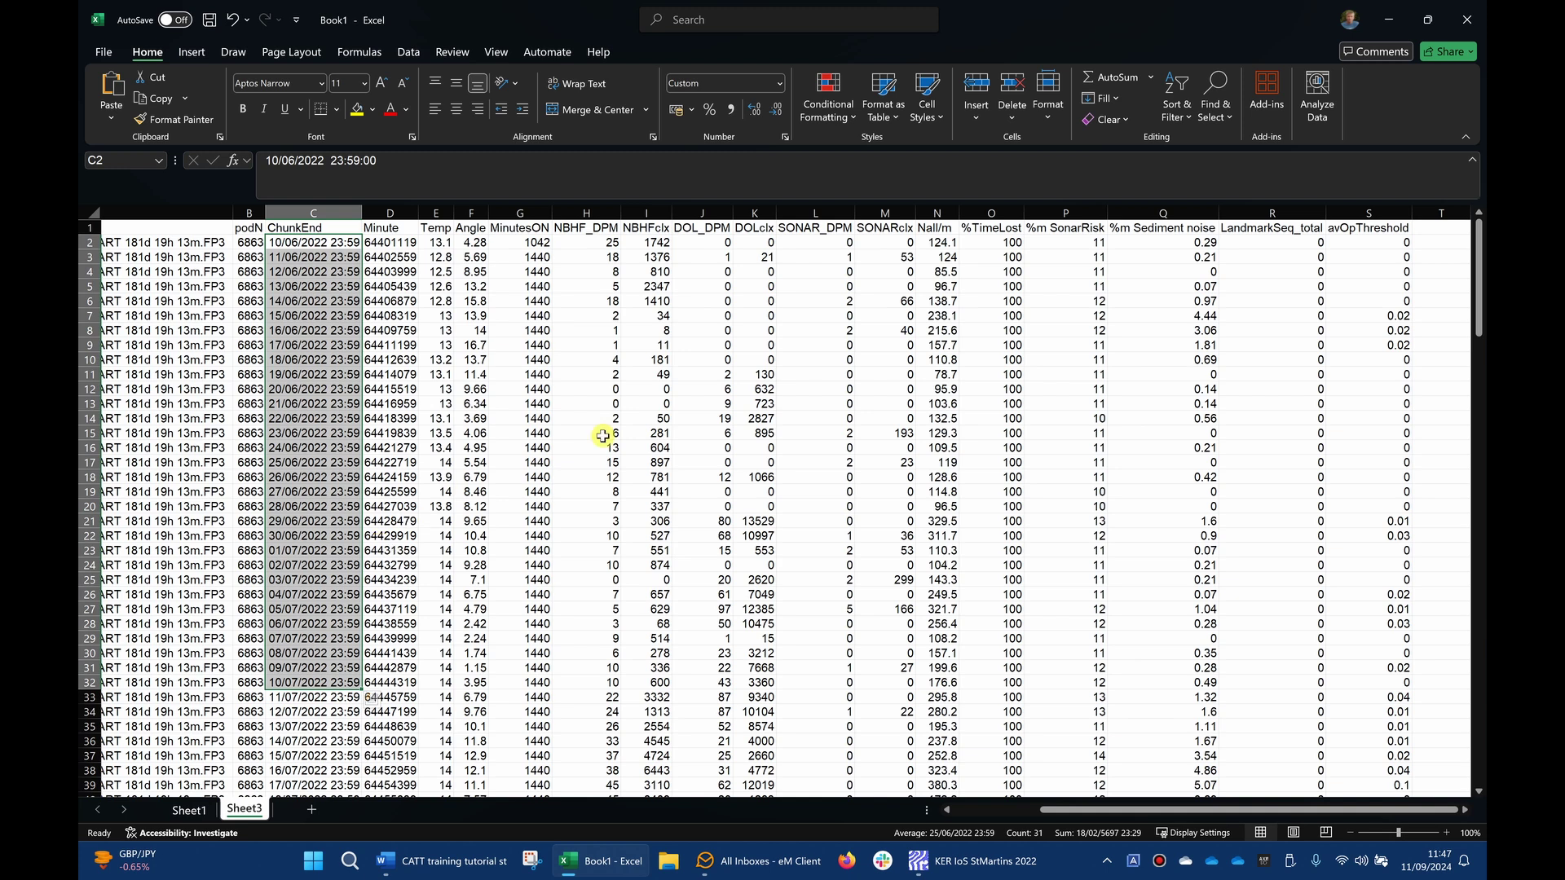
pyautogui.click(1389, 23)
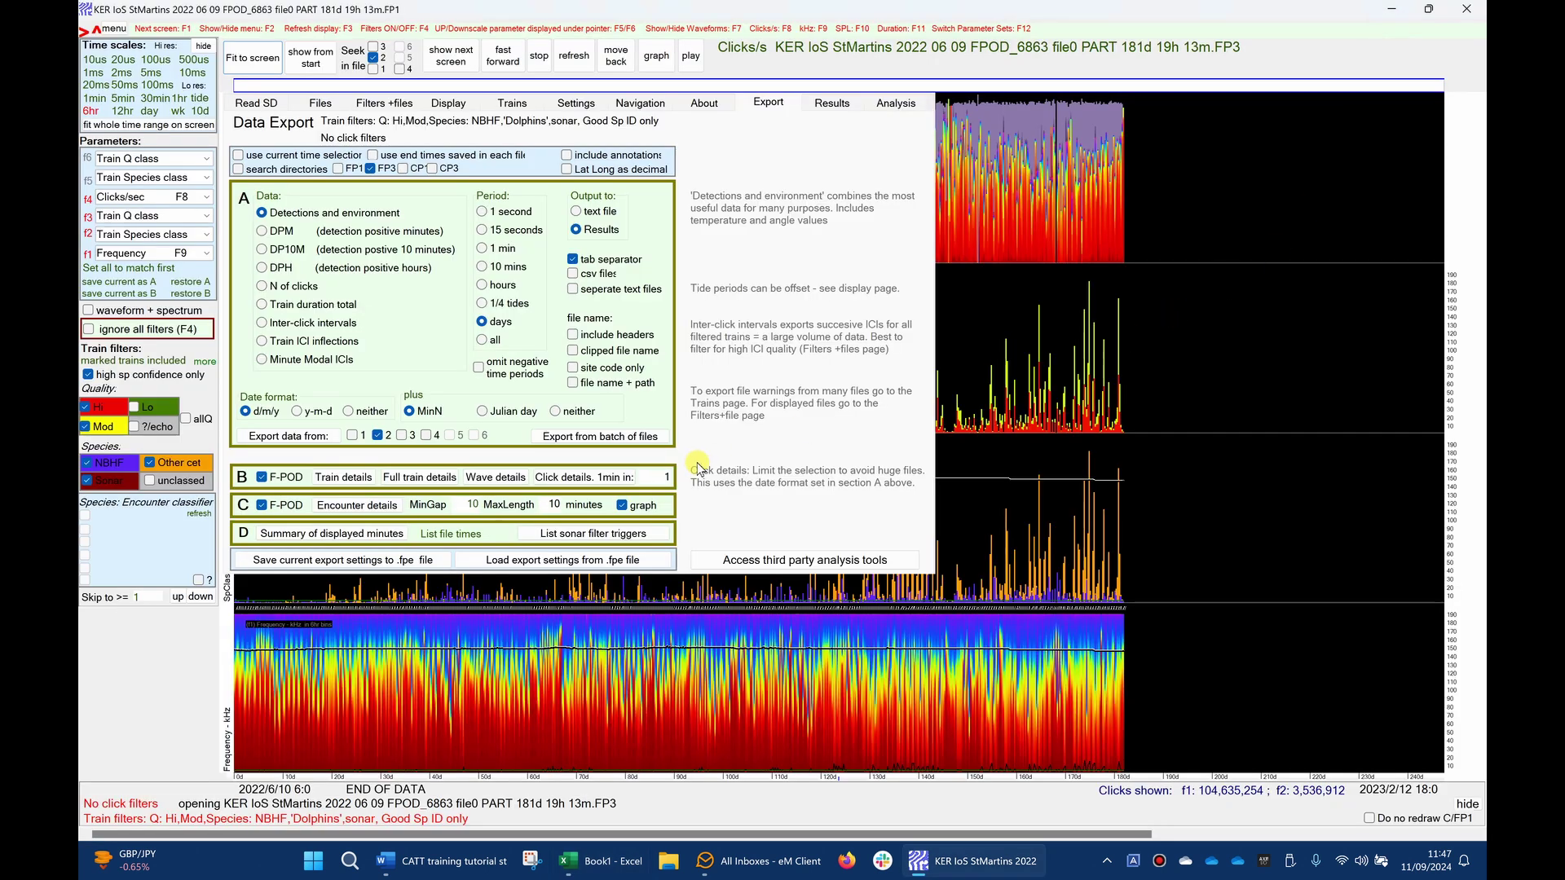